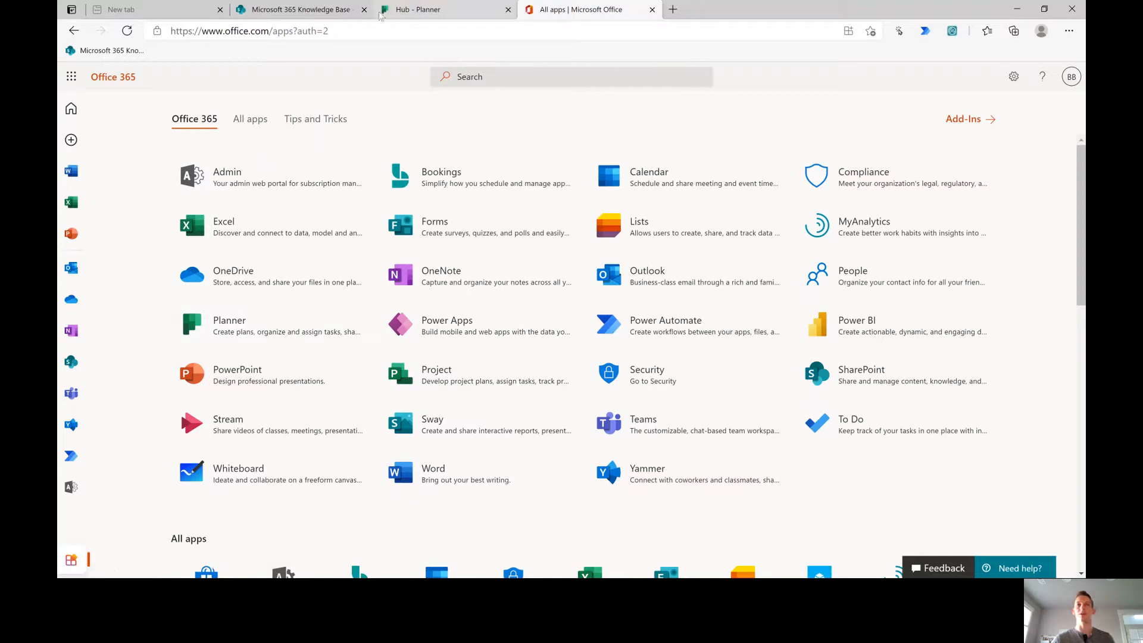
# Switch to the Planner hub, open the Test Planner plan and dismiss the background image tip.
pyautogui.click(420, 12)
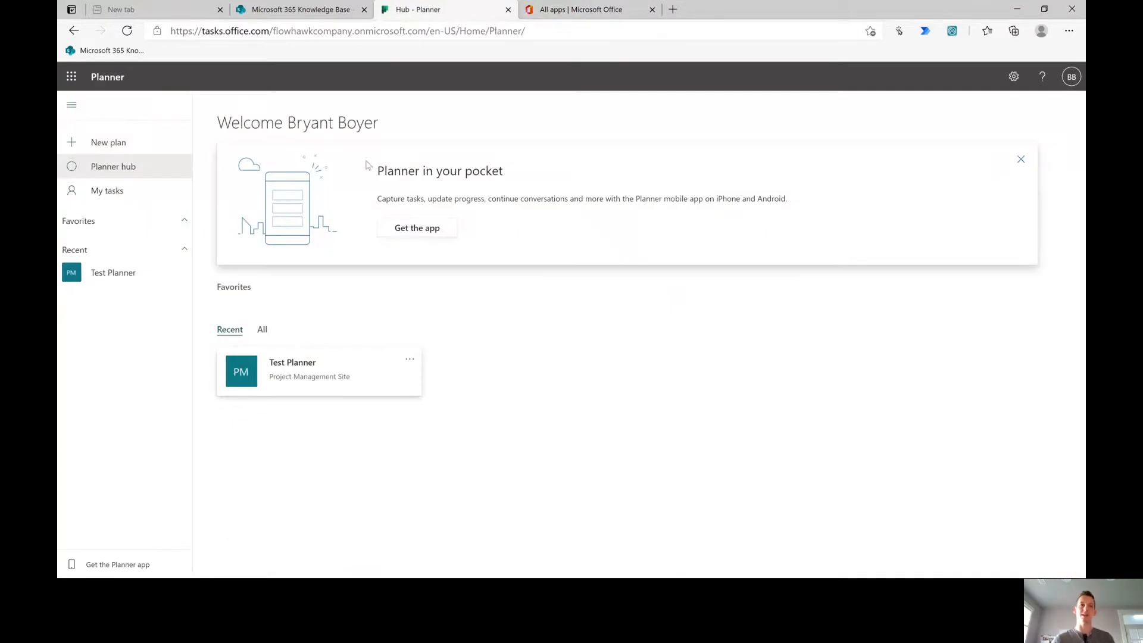
pyautogui.moveTo(418, 387)
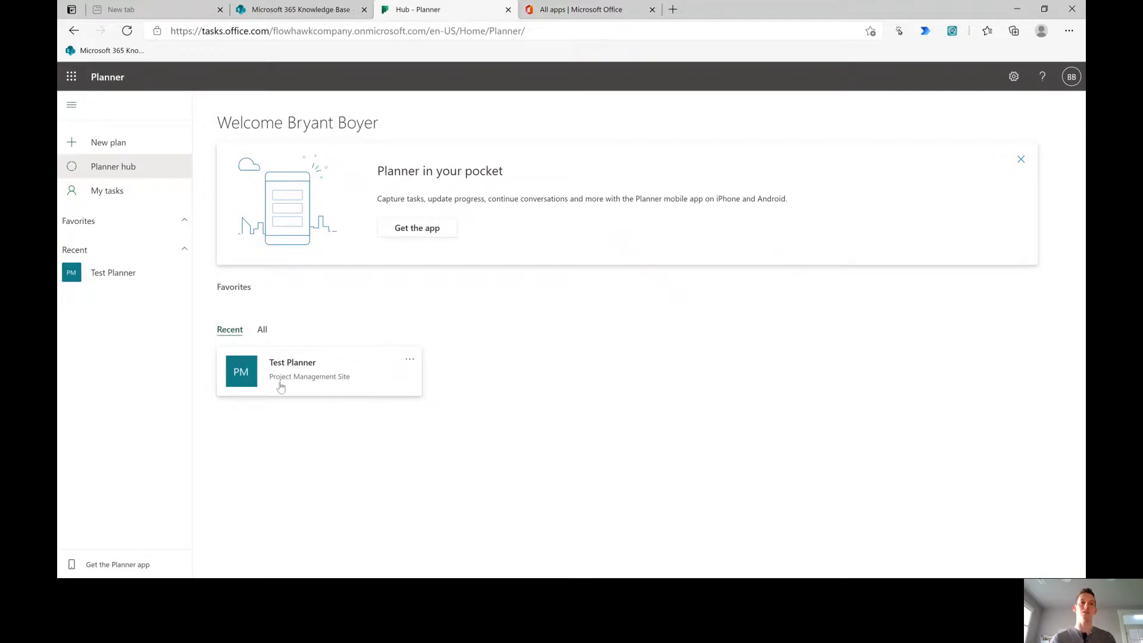
pyautogui.click(310, 388)
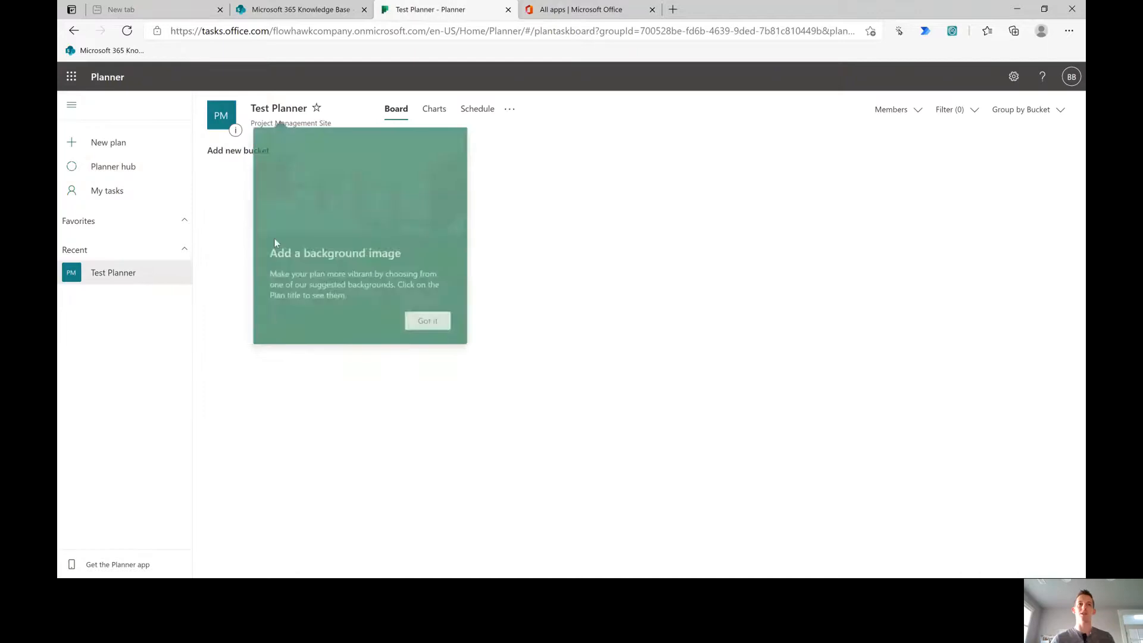
pyautogui.click(433, 325)
pyautogui.click(604, 178)
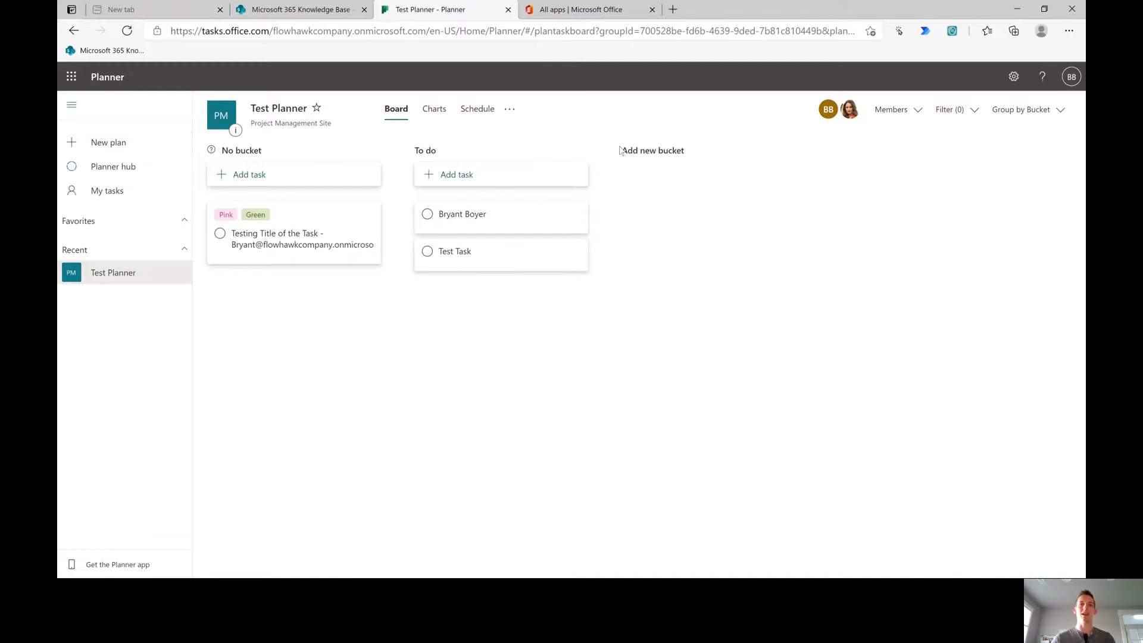
# Add a bucket named Backlog ahead of To do and move the task from No bucket into it.
pyautogui.click(656, 151)
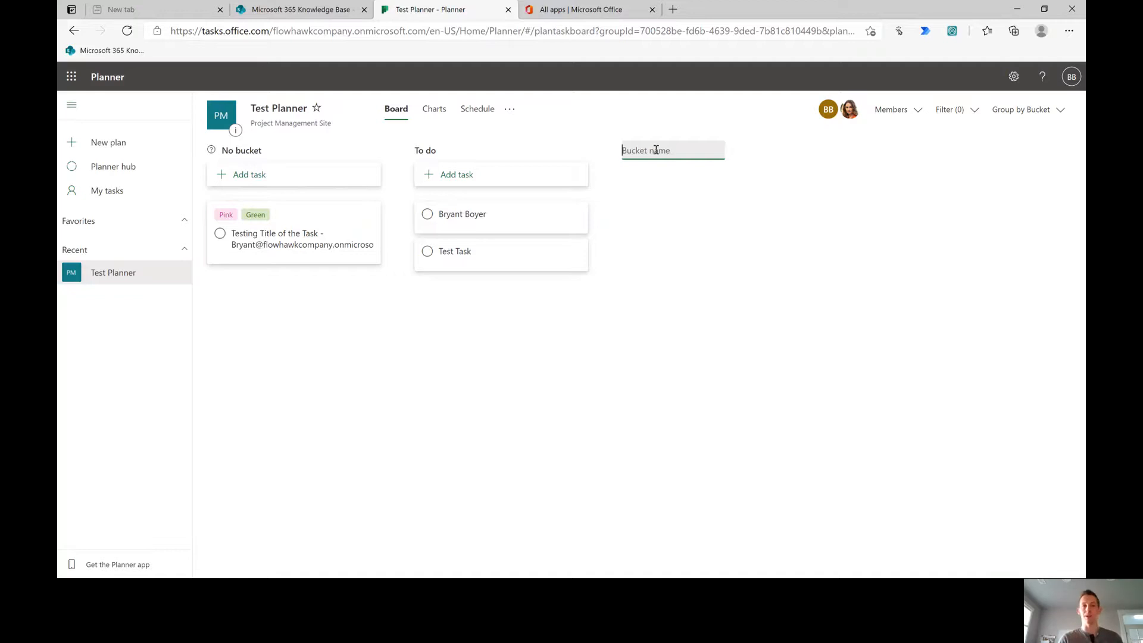
pyautogui.write('Backlog')
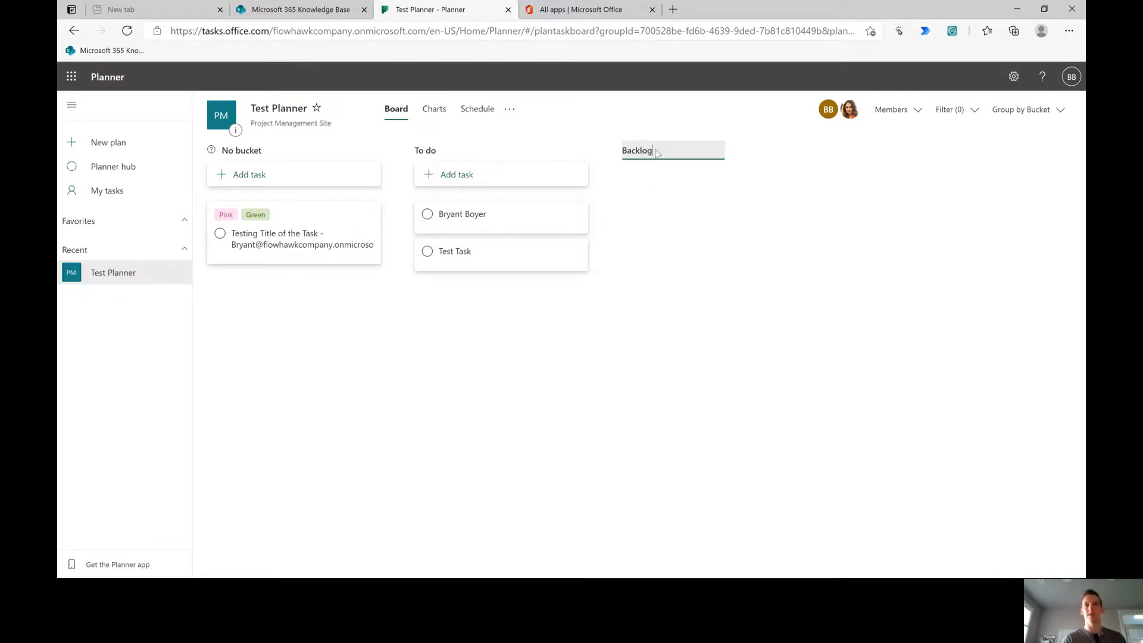
pyautogui.press('Return')
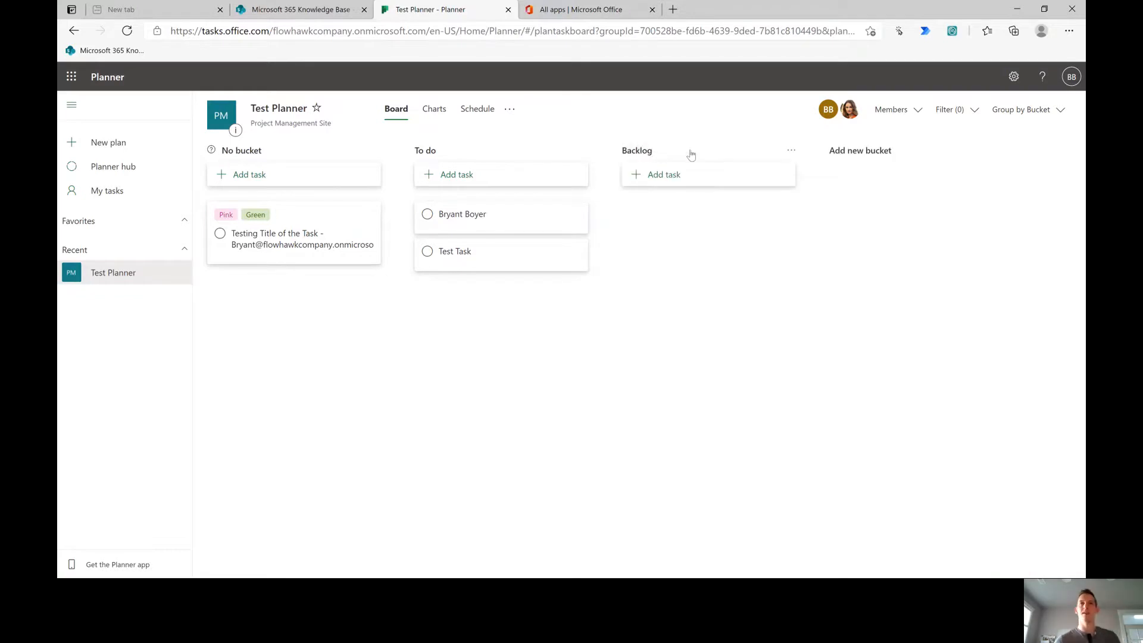
pyautogui.moveTo(633, 149); pyautogui.dragTo(489, 154)
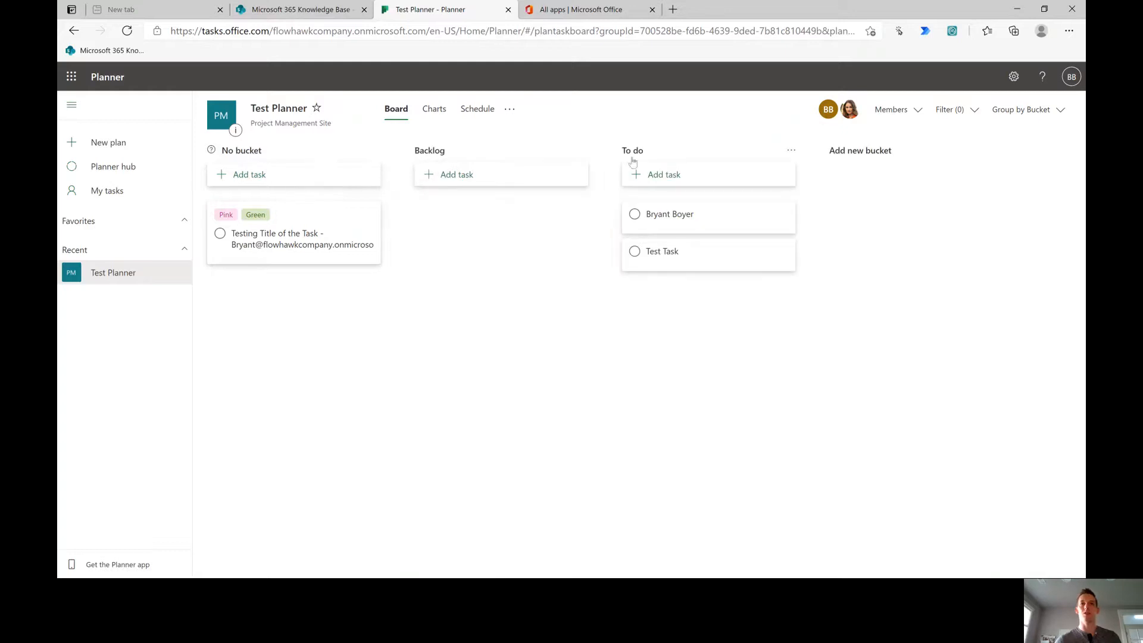
pyautogui.moveTo(275, 216); pyautogui.dragTo(482, 215)
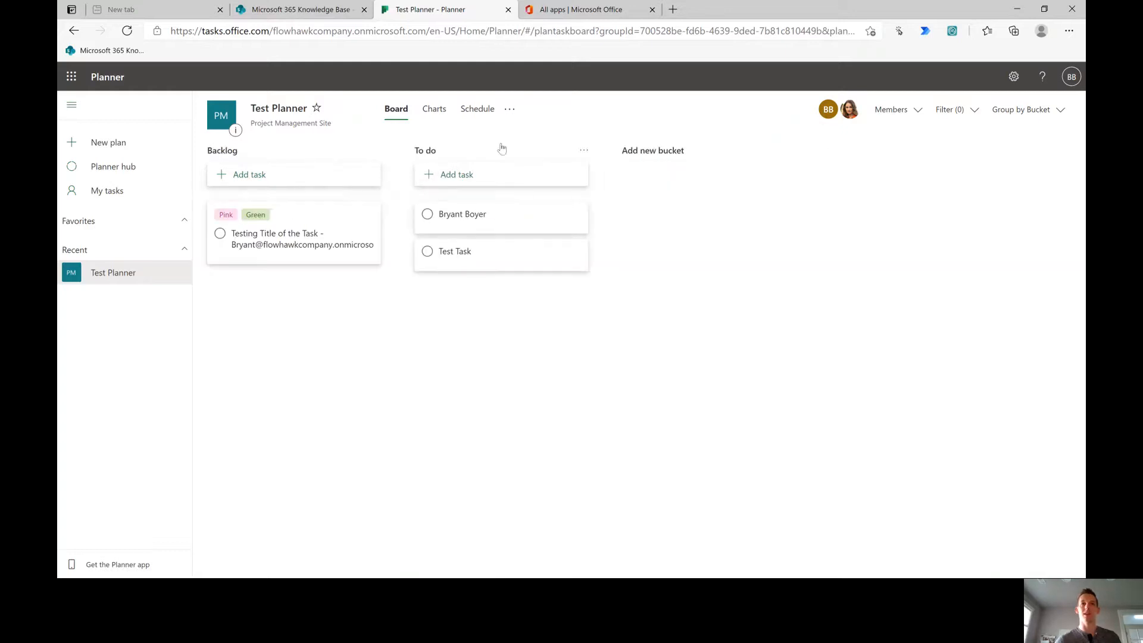
# Add a bucket named Next 10 and place it between Backlog and To do.
pyautogui.click(645, 156)
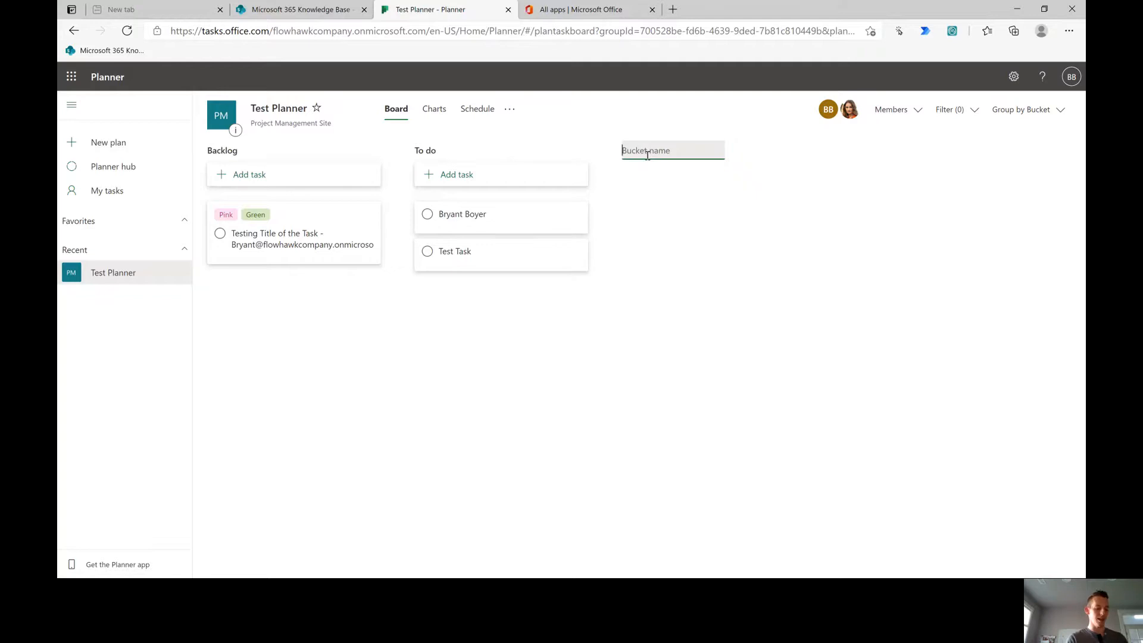
pyautogui.write('Nex')
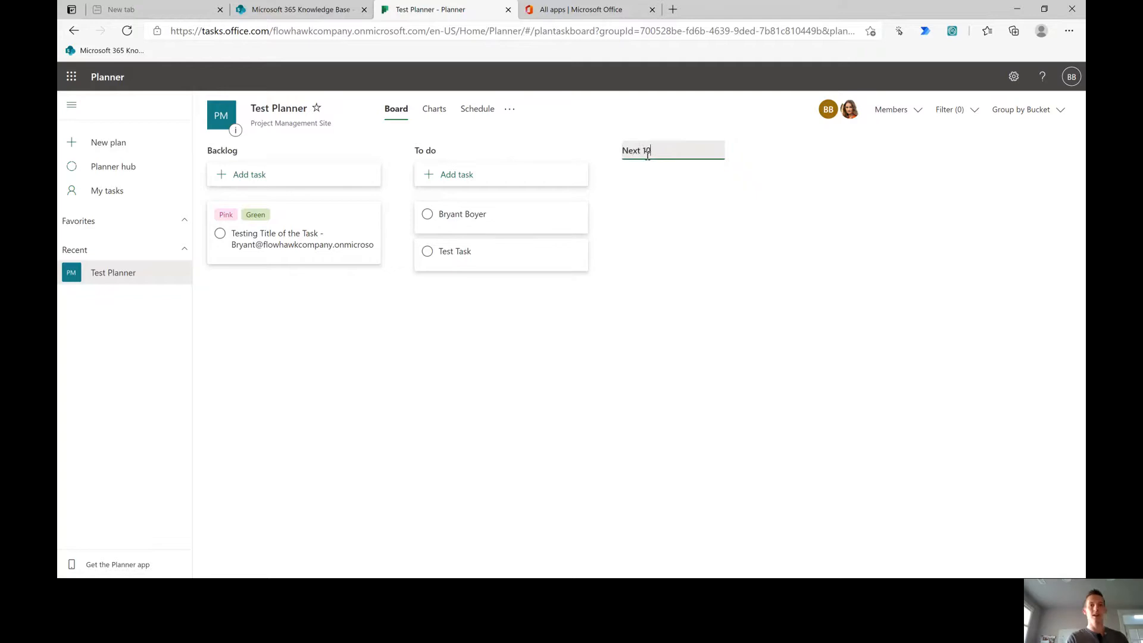
pyautogui.write('t 10')
pyautogui.press('Return')
pyautogui.moveTo(648, 161); pyautogui.dragTo(459, 173)
# Add a bucket named Current Items and place it between Next 10 and To do.
pyautogui.click(835, 151)
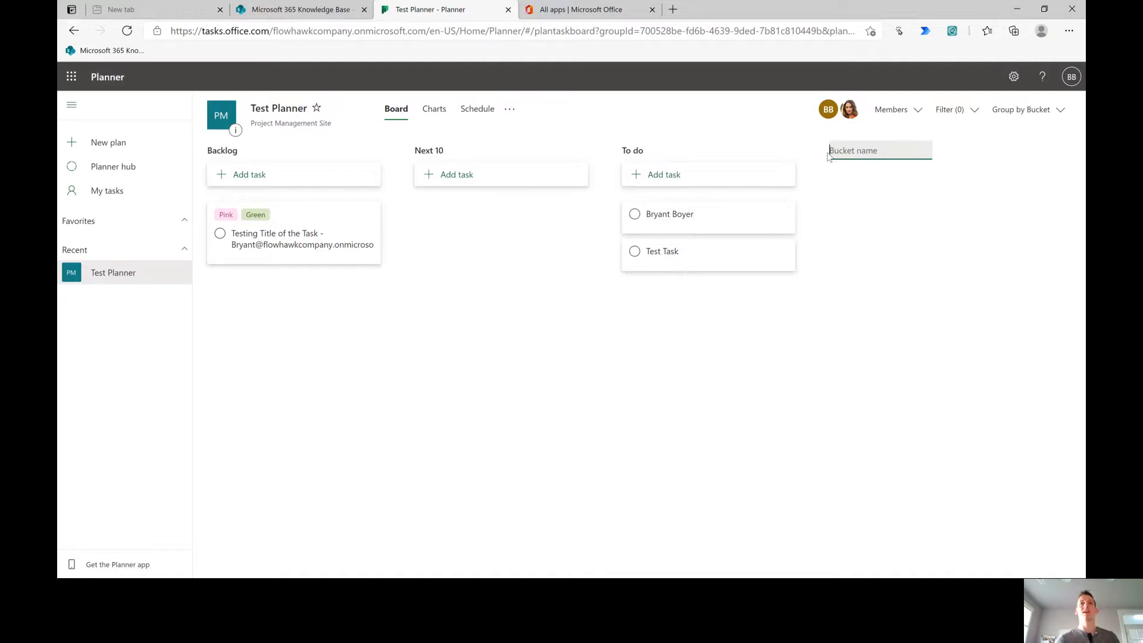
pyautogui.write('Current')
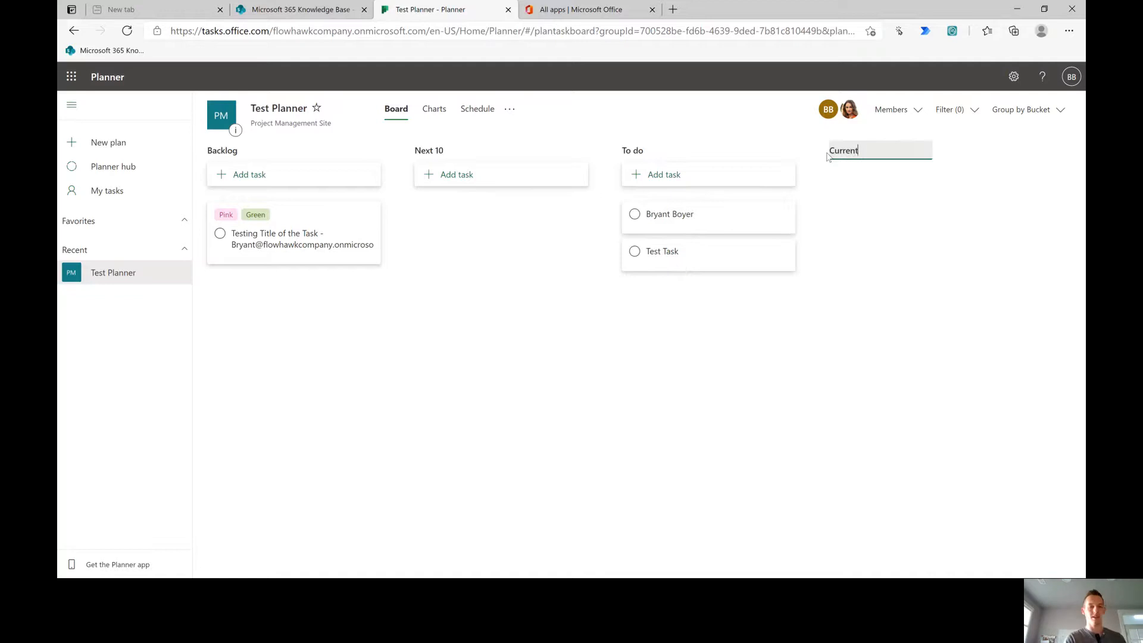
pyautogui.write(' Items')
pyautogui.press('Return')
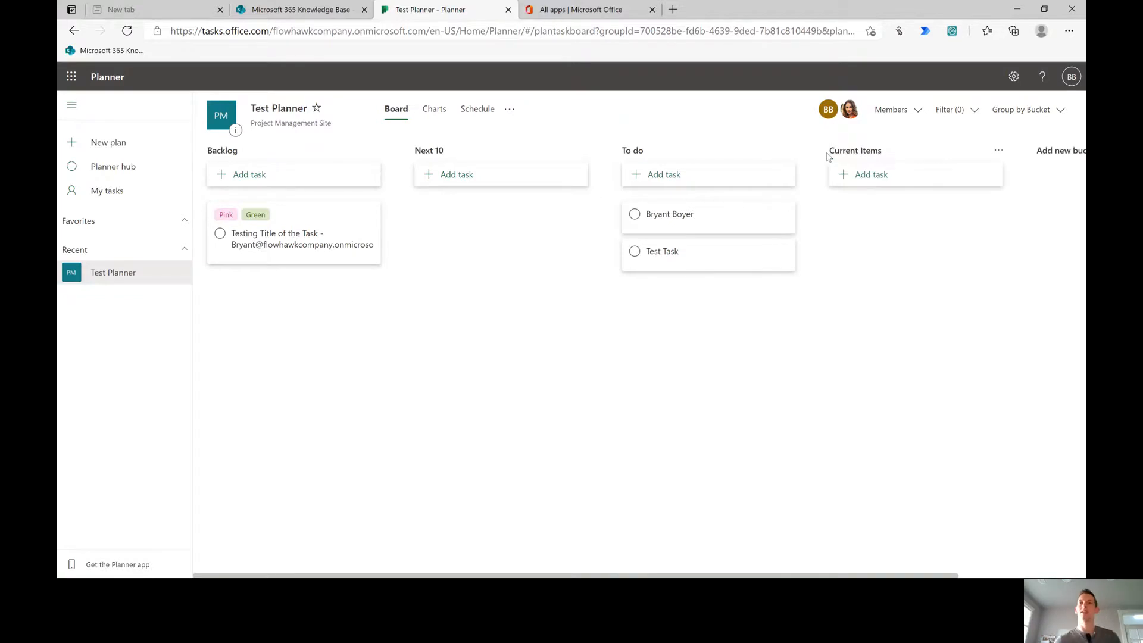
pyautogui.moveTo(829, 157); pyautogui.dragTo(646, 164)
# Rename the To do bucket as Done.
pyautogui.click(931, 153)
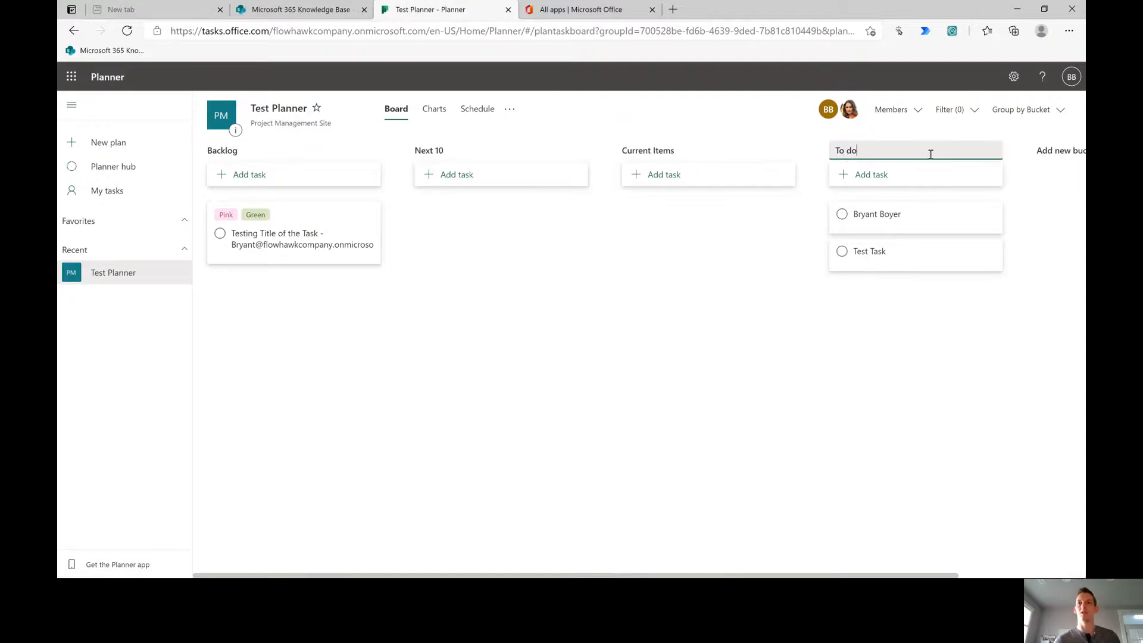
pyautogui.moveTo(956, 148); pyautogui.dragTo(815, 164)
pyautogui.write('Done')
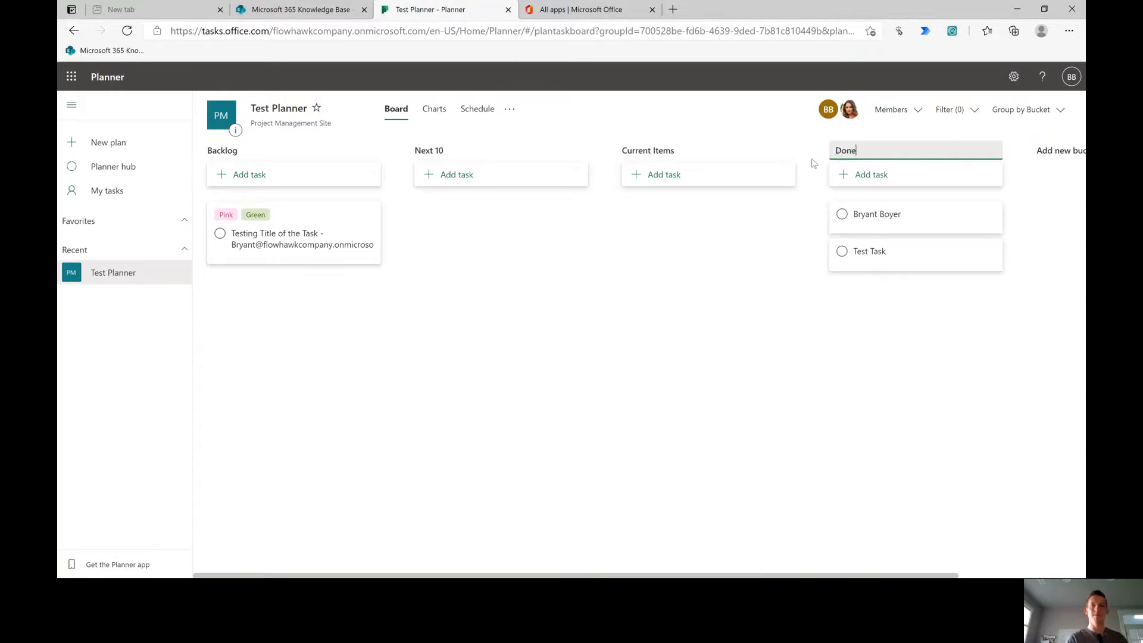
pyautogui.press('Return')
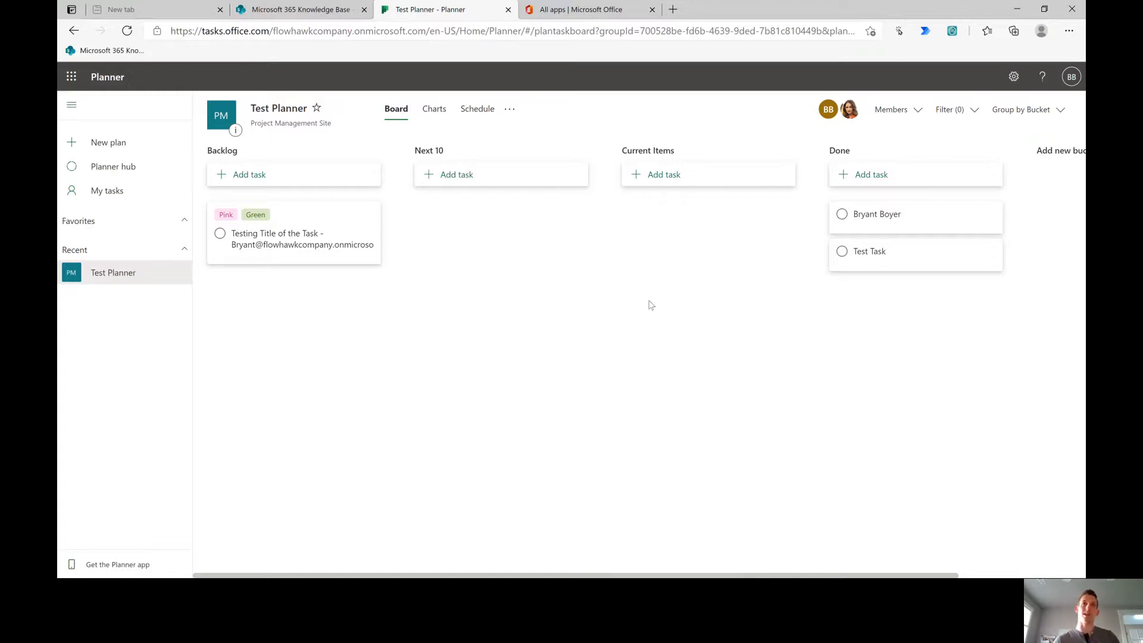
# Add a task named "Reach to clients with update" to the Current Items bucket.
pyautogui.click(668, 179)
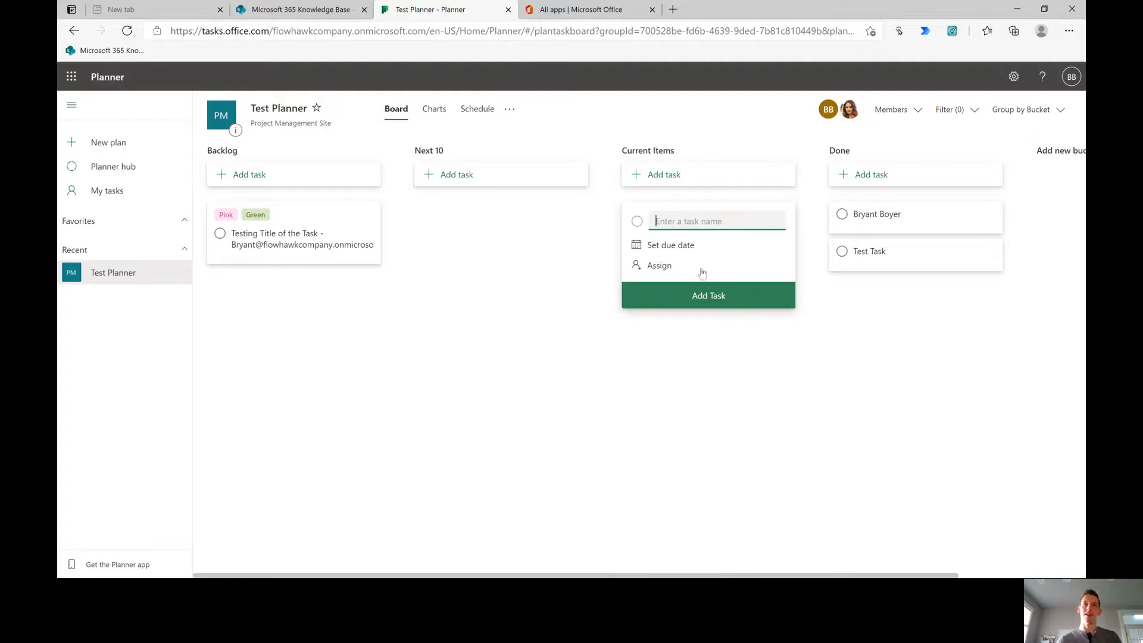
pyautogui.write('Reach to clients with update')
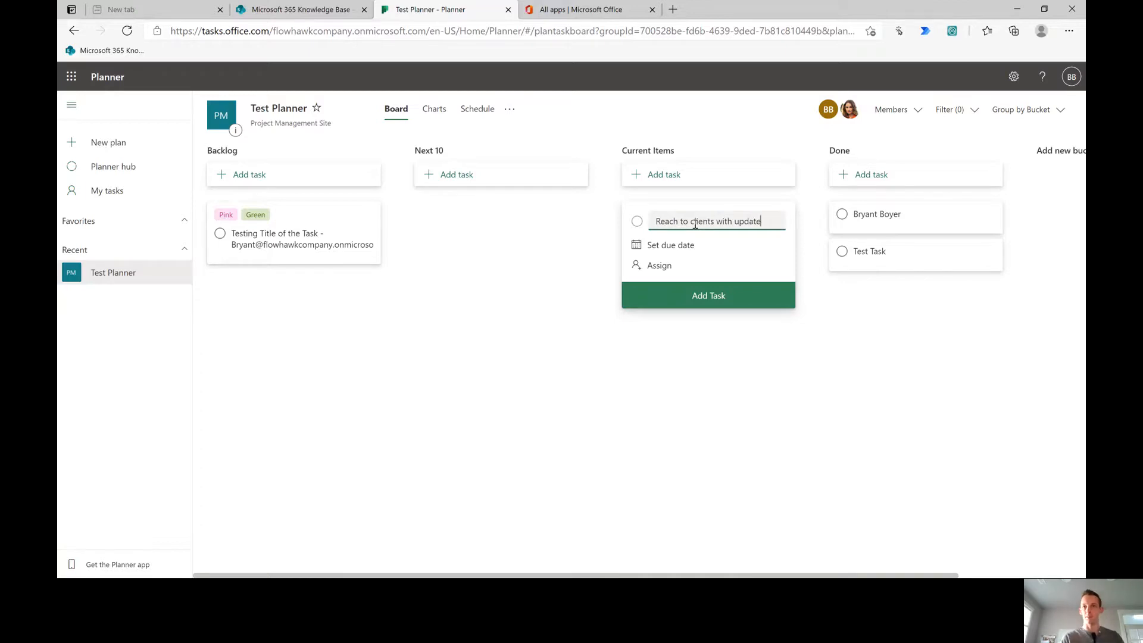
pyautogui.press('Return')
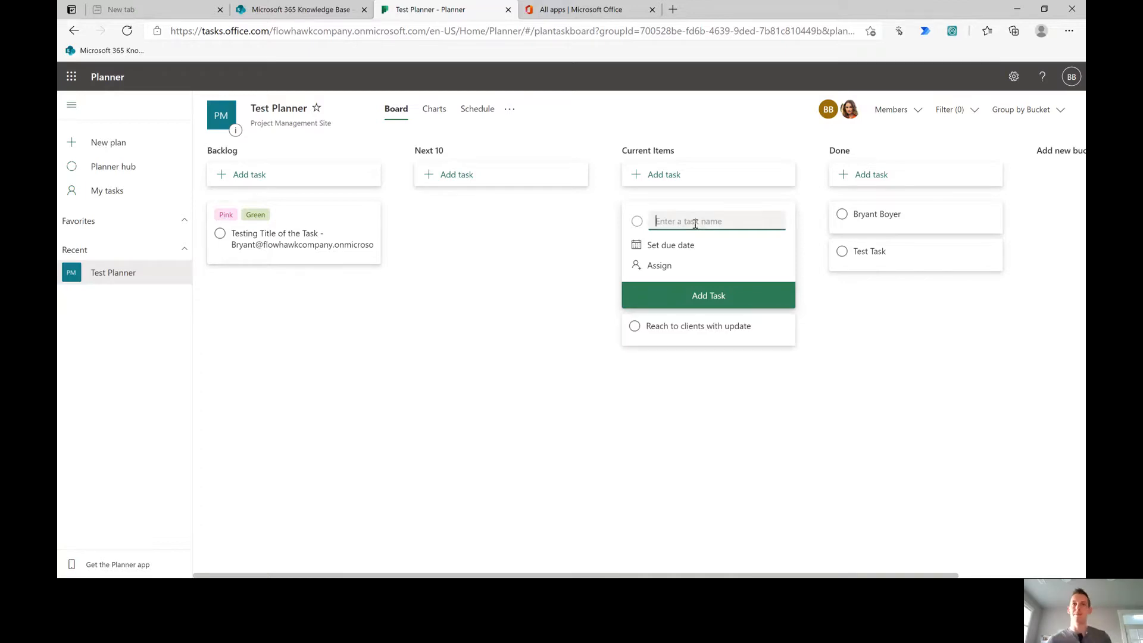
# Open the details of the "Reach to clients with update" task and assign it to the signed-in account's owner.
pyautogui.click(695, 334)
pyautogui.click(698, 231)
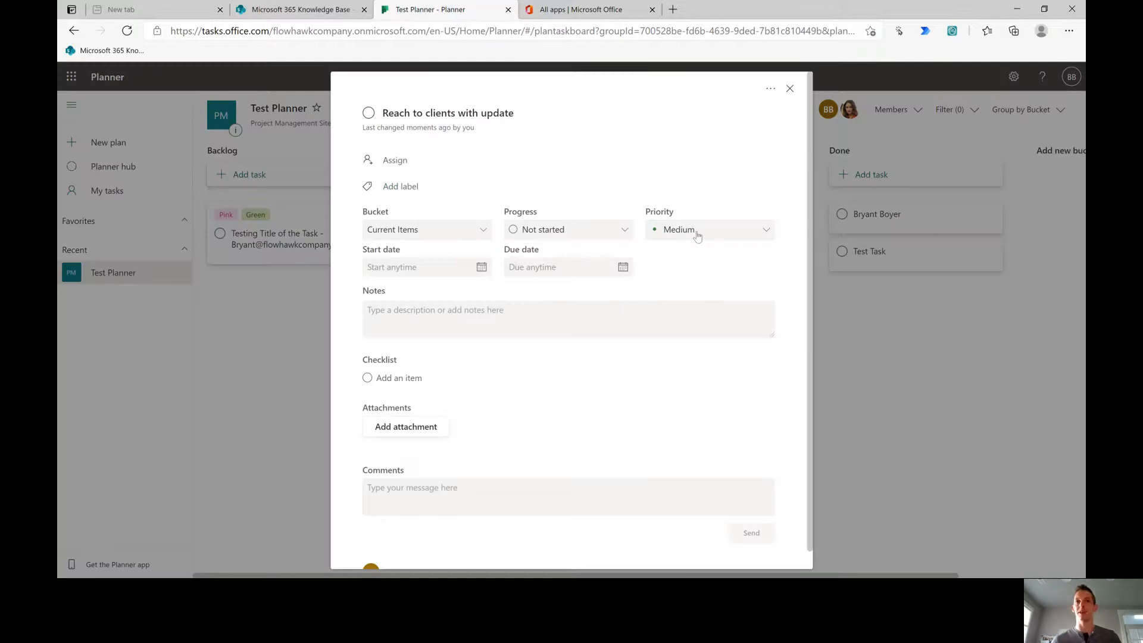
pyautogui.scroll(-1, 519, 218)
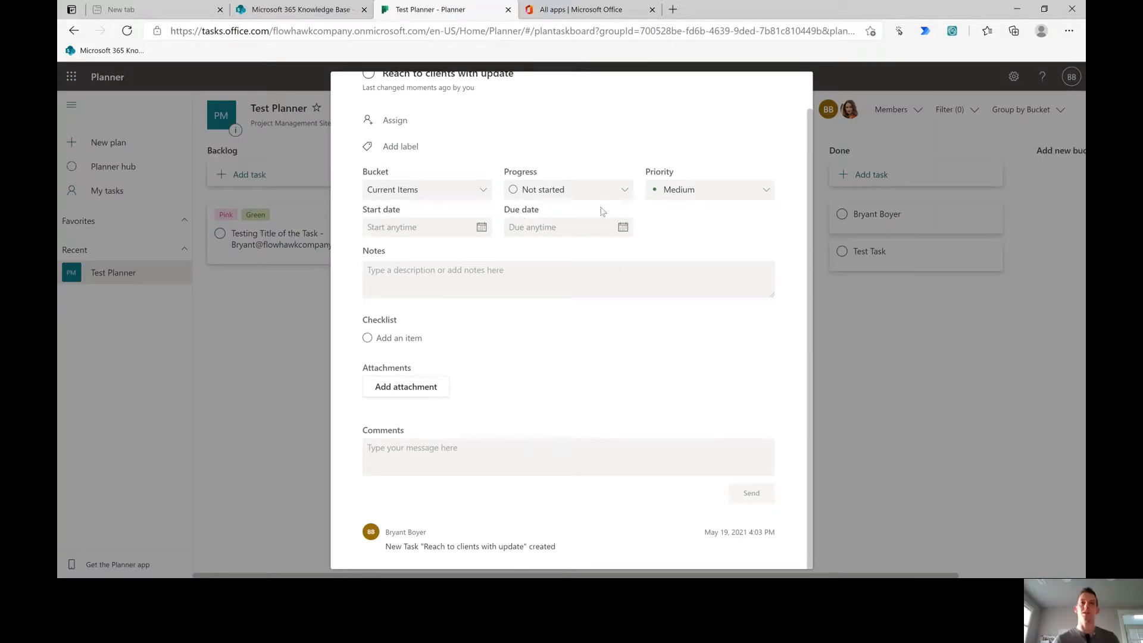
pyautogui.scroll(1, 606, 249)
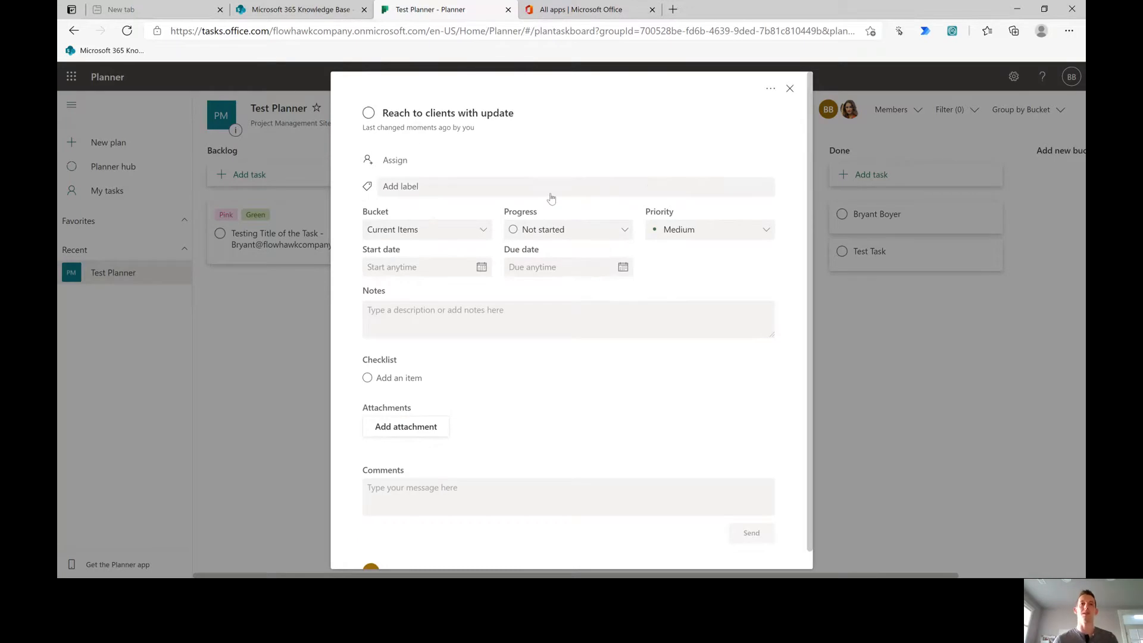
pyautogui.click(398, 162)
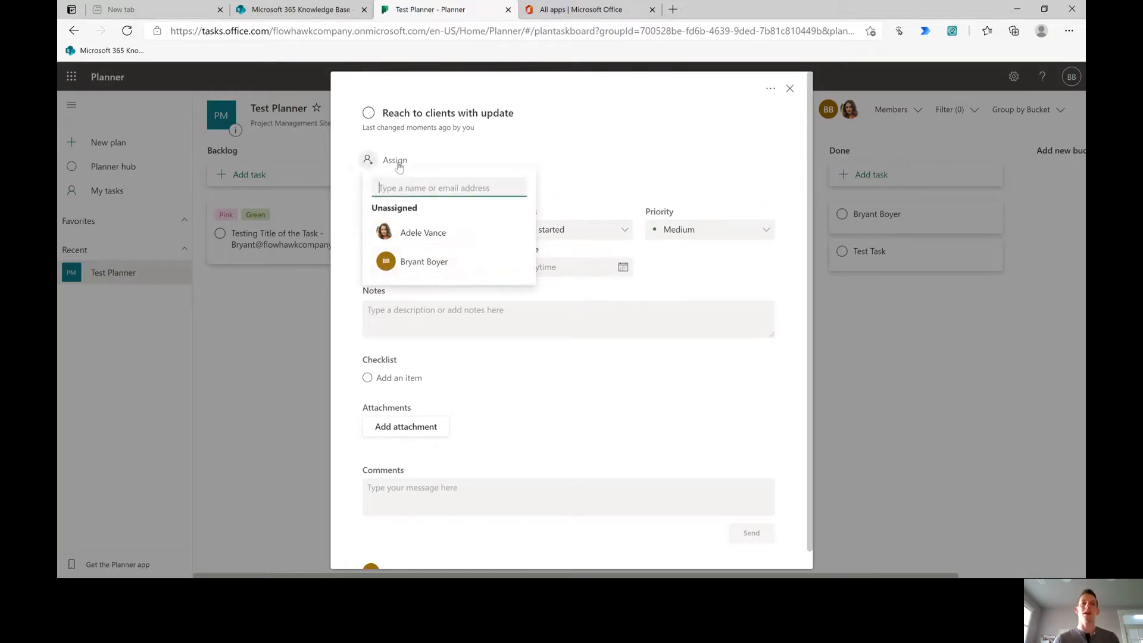
pyautogui.click(443, 268)
pyautogui.click(597, 185)
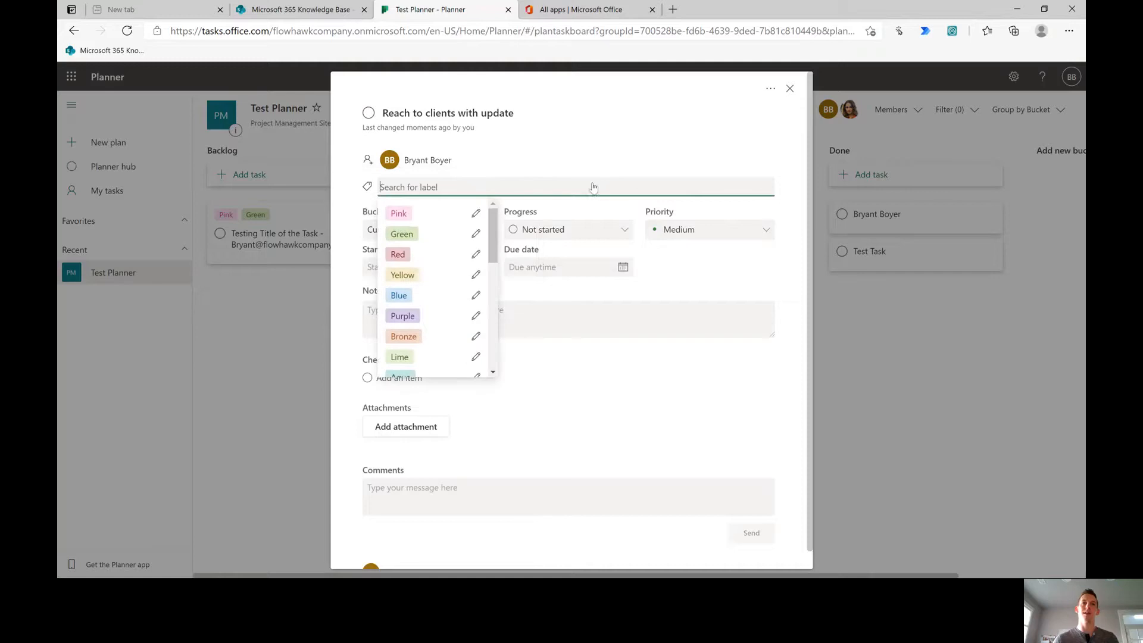
pyautogui.click(723, 277)
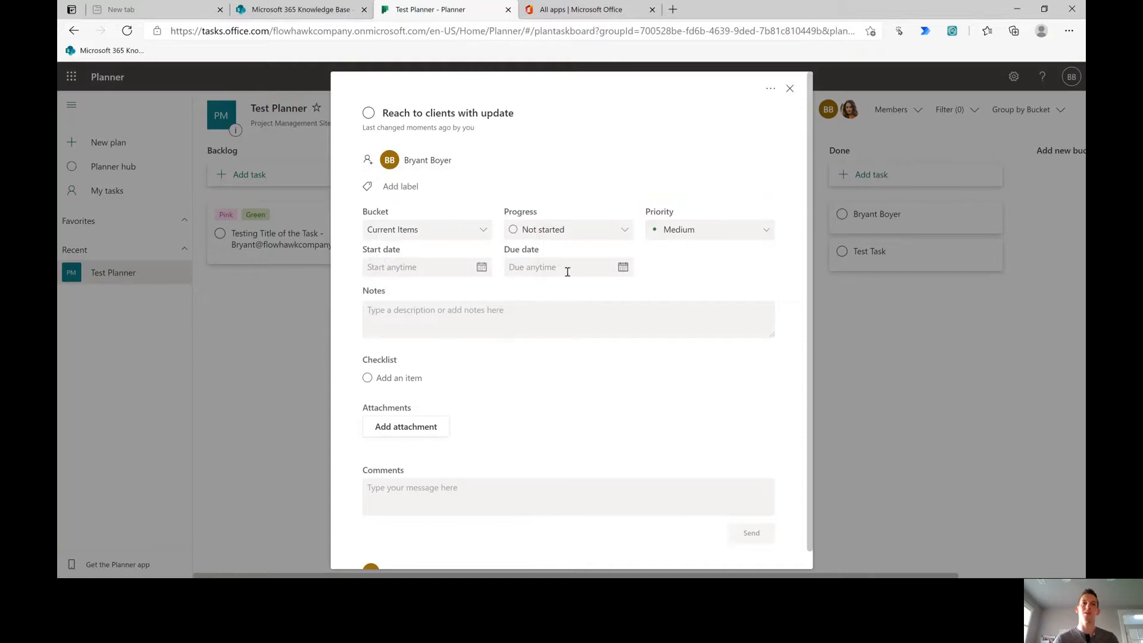
pyautogui.click(481, 232)
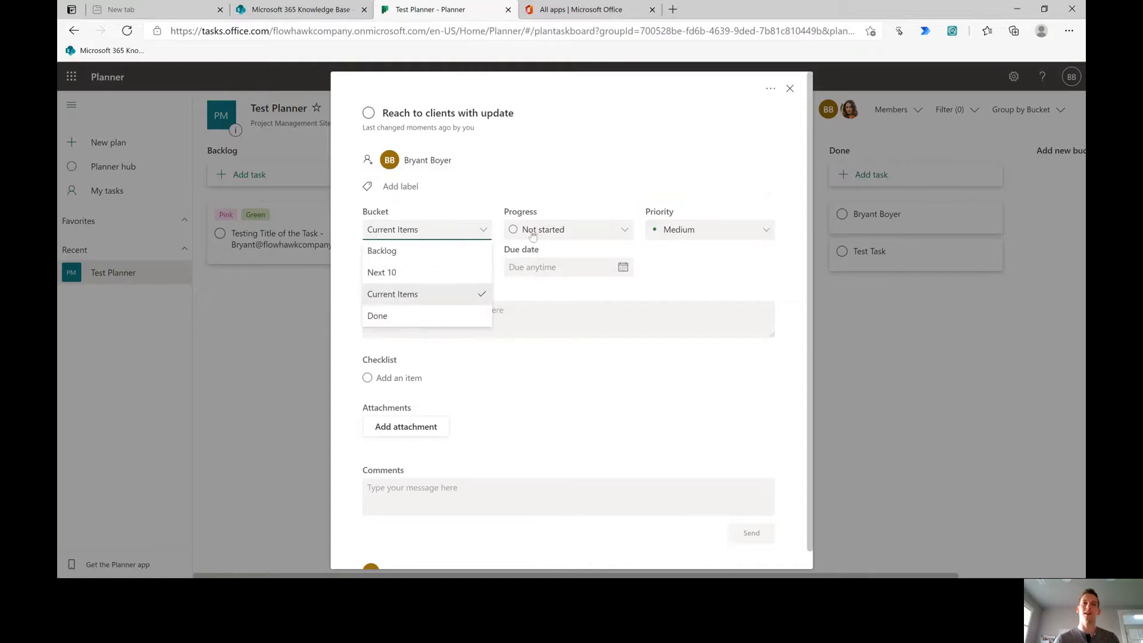
pyautogui.click(690, 273)
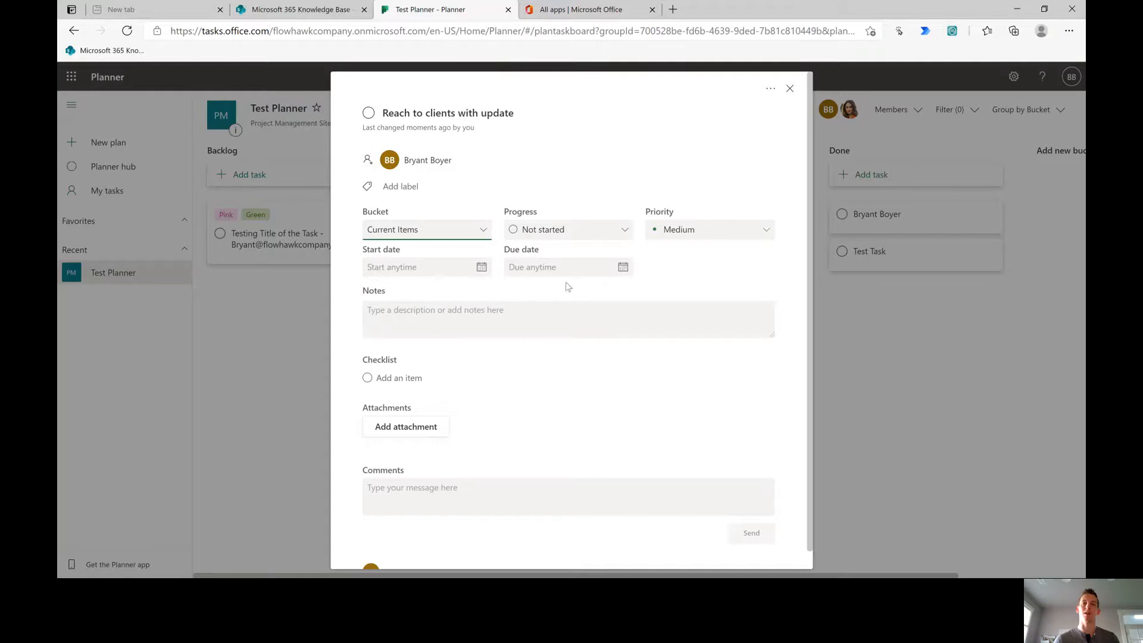
# Set the task's due date to 05/19/2021.
pyautogui.click(618, 269)
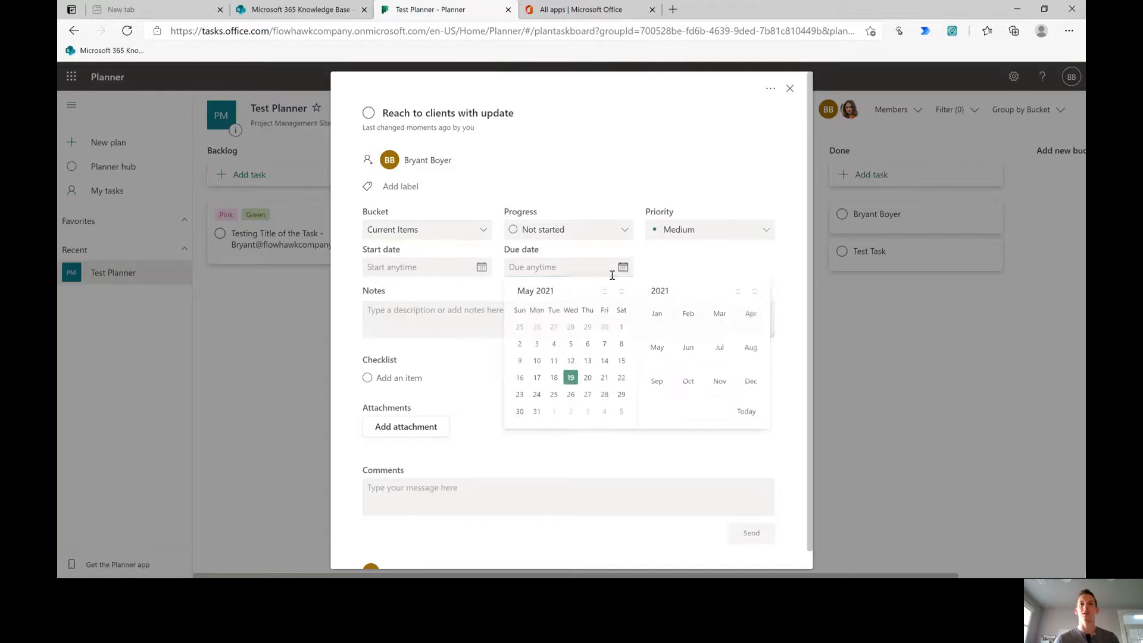
pyautogui.click(570, 377)
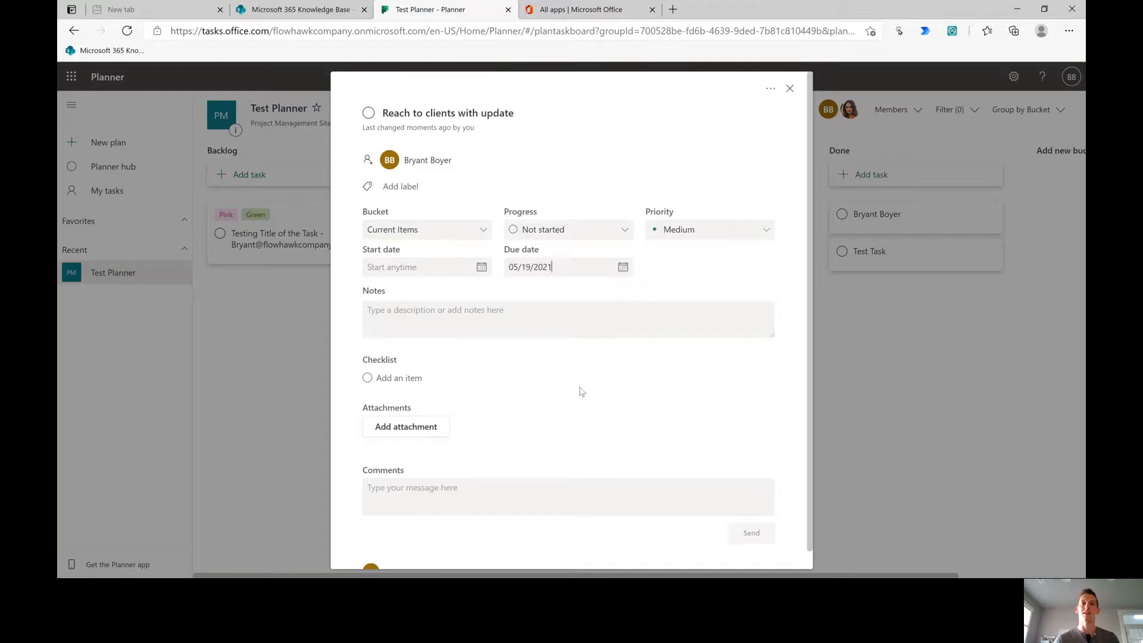
# Fill the task's checklist with "Filter Report for each client", "Save copy" and "Email to Client".
pyautogui.click(454, 380)
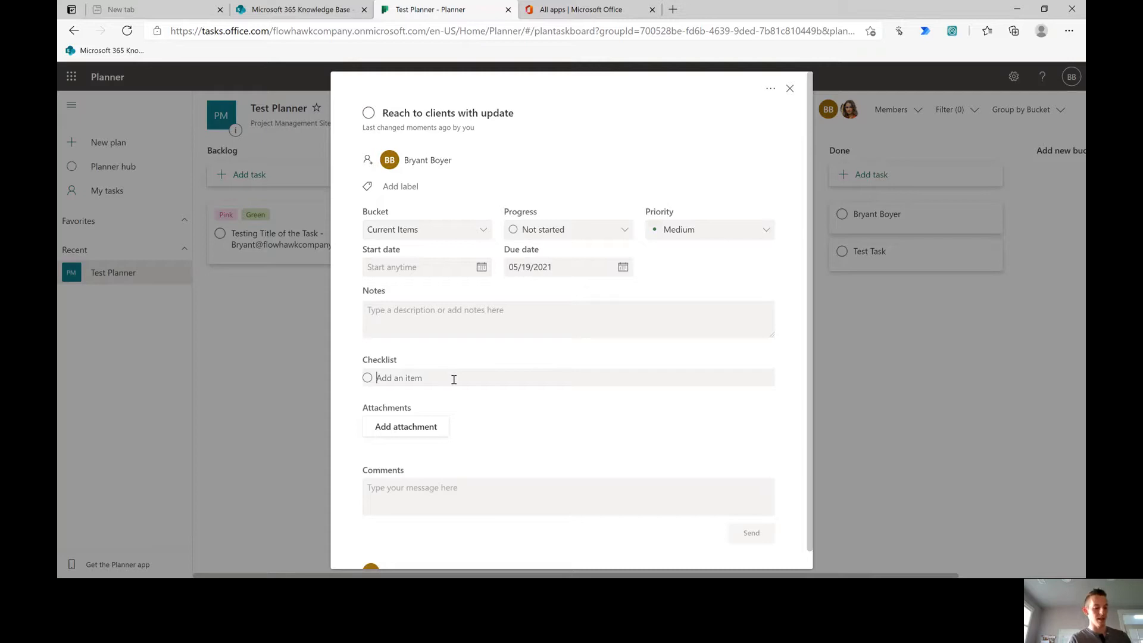
pyautogui.write('Filter ')
pyautogui.write('Rport')
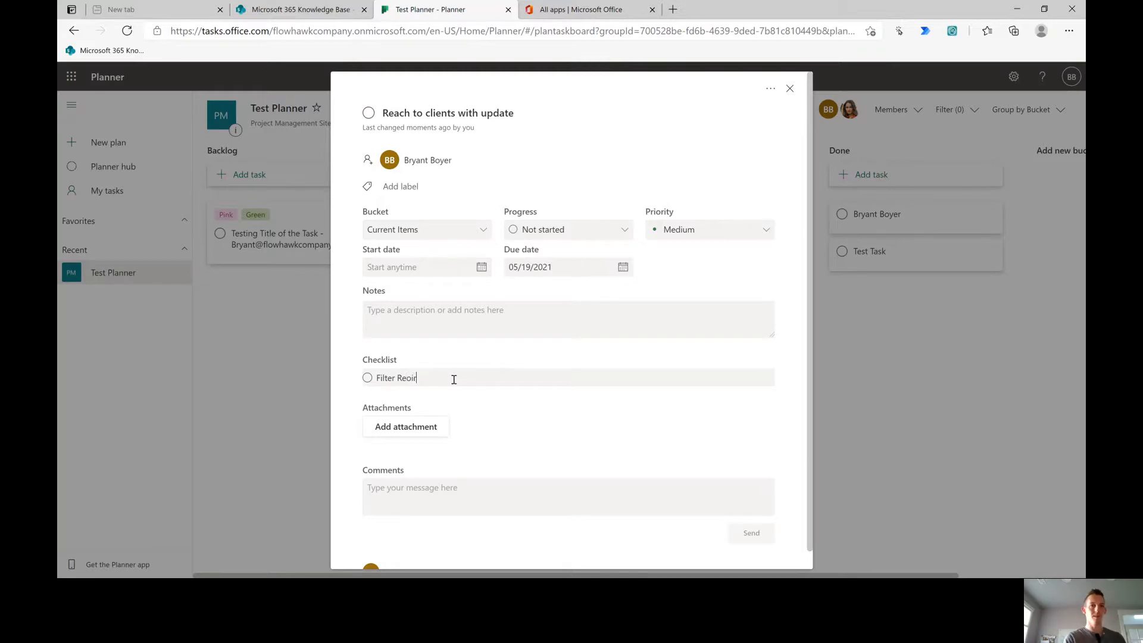
pyautogui.write('port for each client')
pyautogui.press('Return')
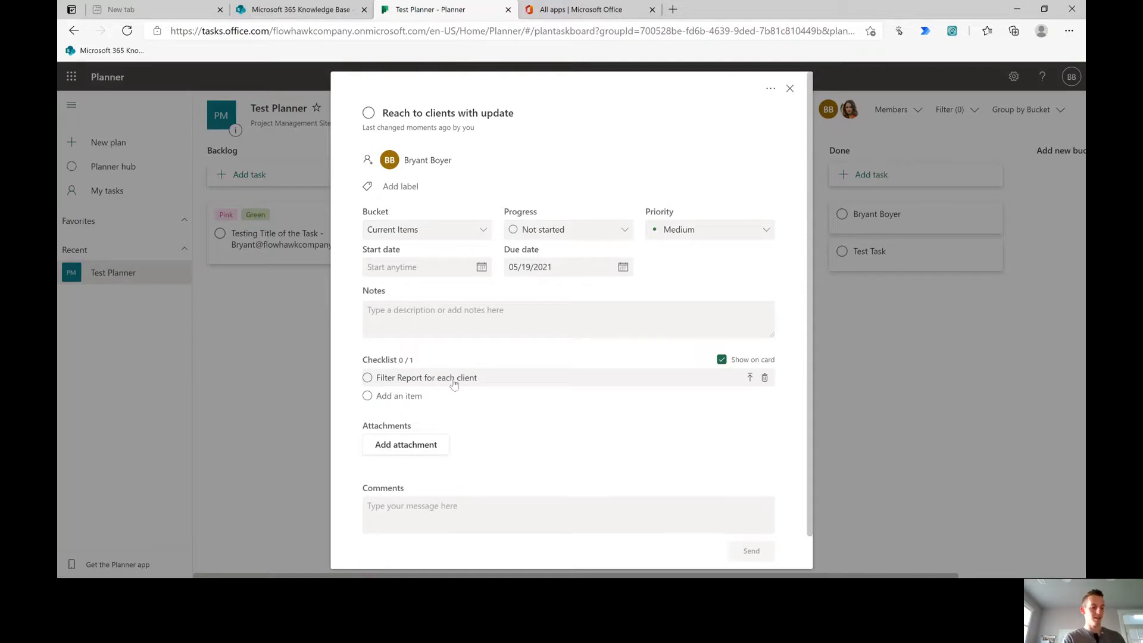
pyautogui.write('T')
pyautogui.press('BackSpace')
pyautogui.write('Save copy')
pyautogui.press('Return')
pyautogui.write('Email to Cl')
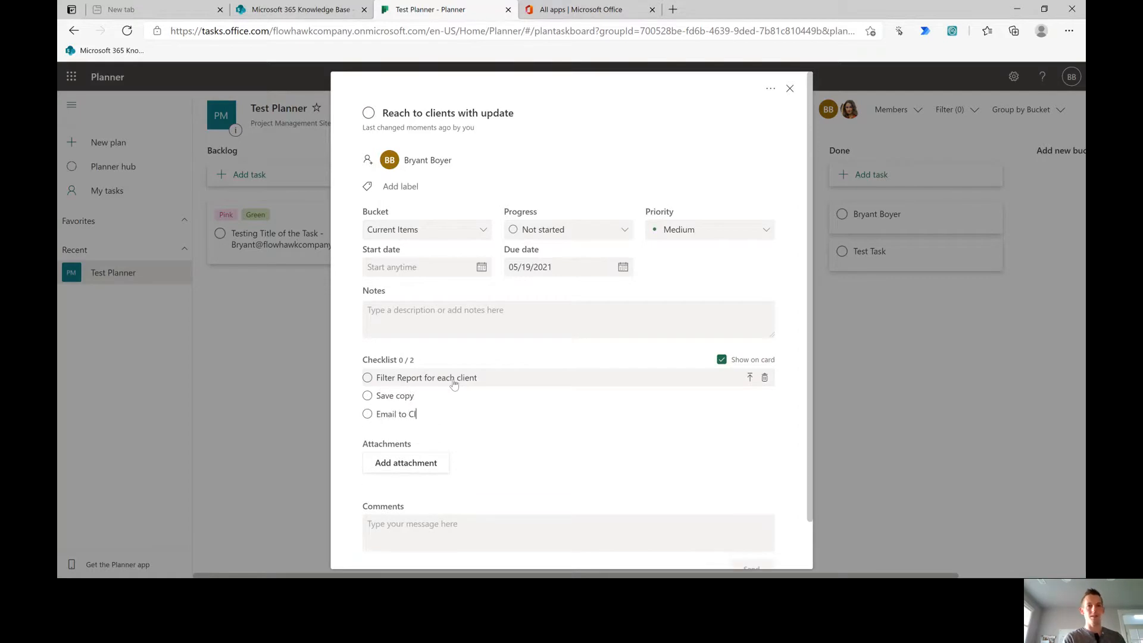
pyautogui.write('ient')
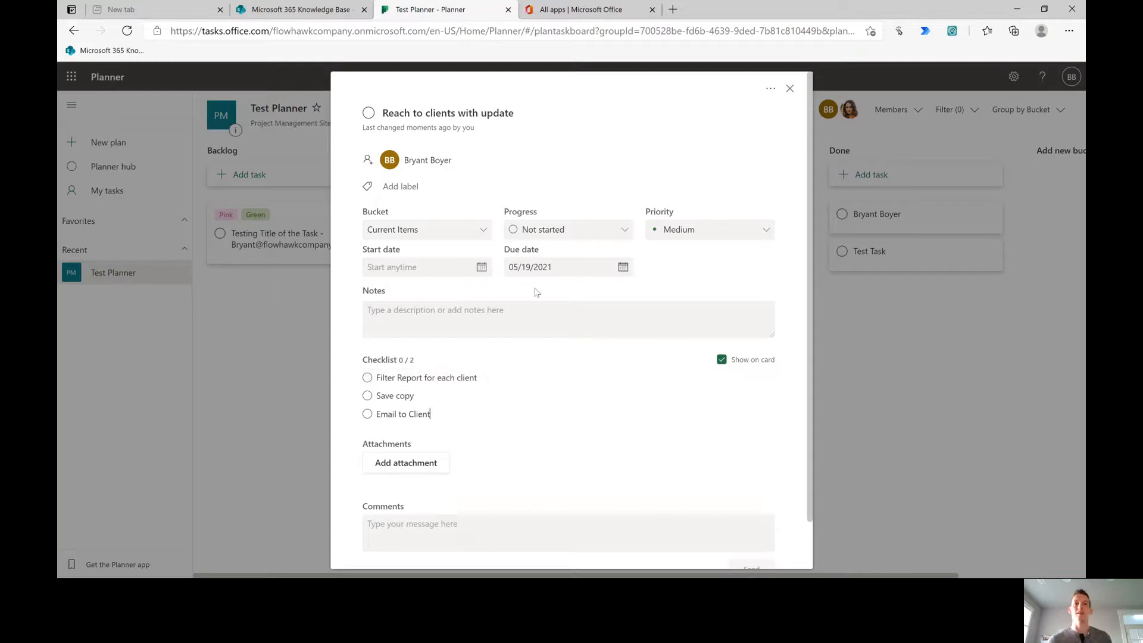
# Commit the "Email to Client" checklist item and close the task's details.
pyautogui.press('Return')
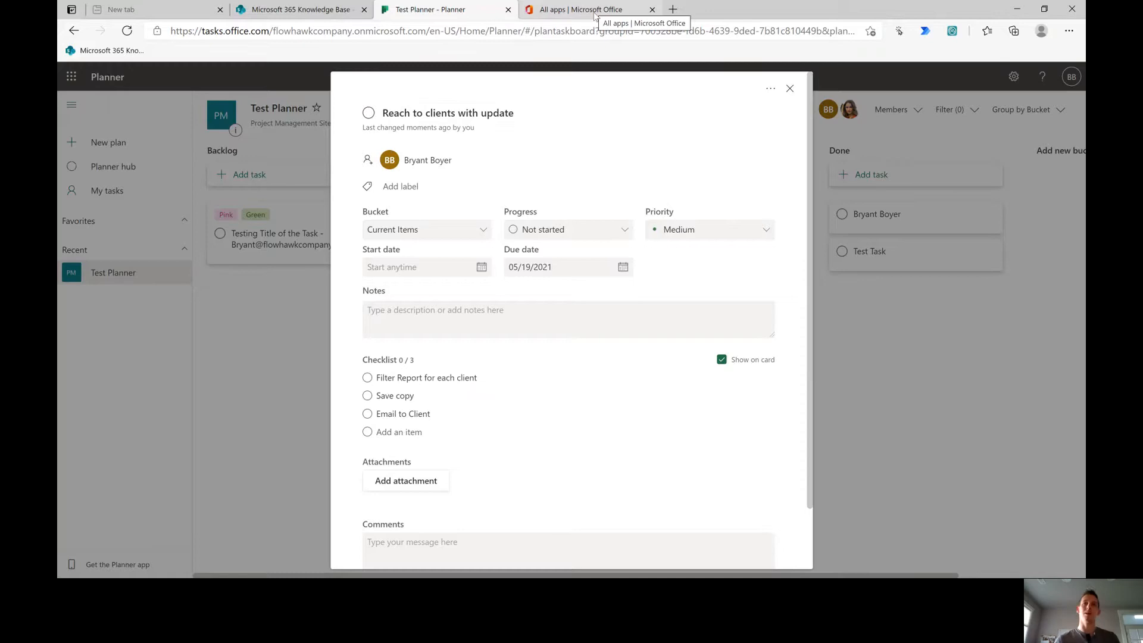
pyautogui.click(789, 90)
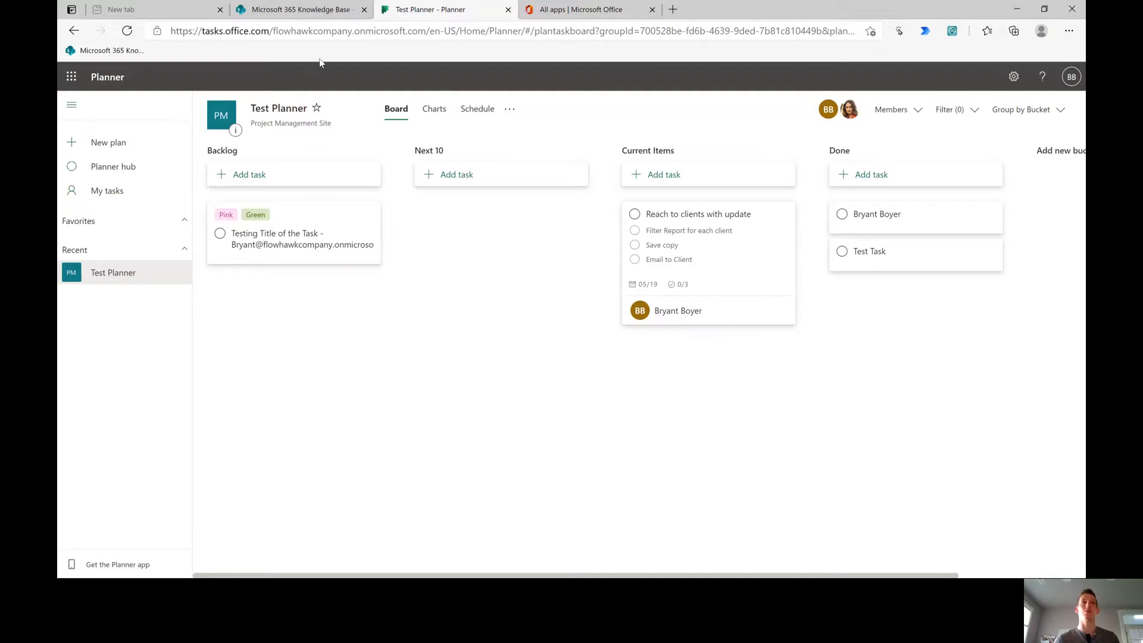
# Switch to Power Automate from the Office 365 apps page and open the list of existing flows.
pyautogui.click(580, 10)
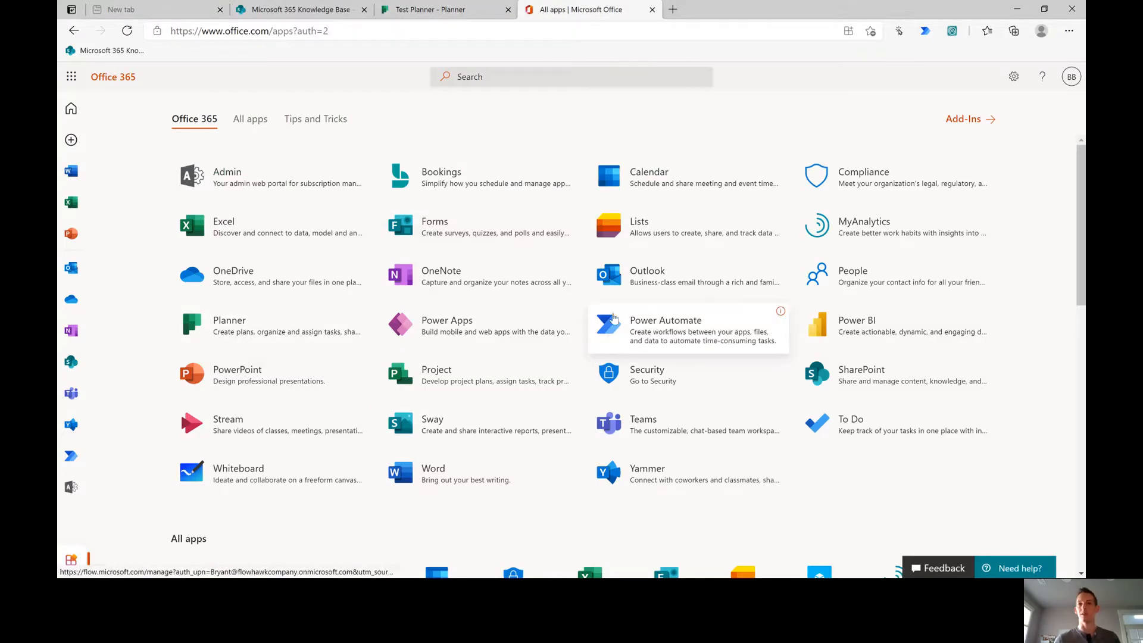
pyautogui.click(649, 332)
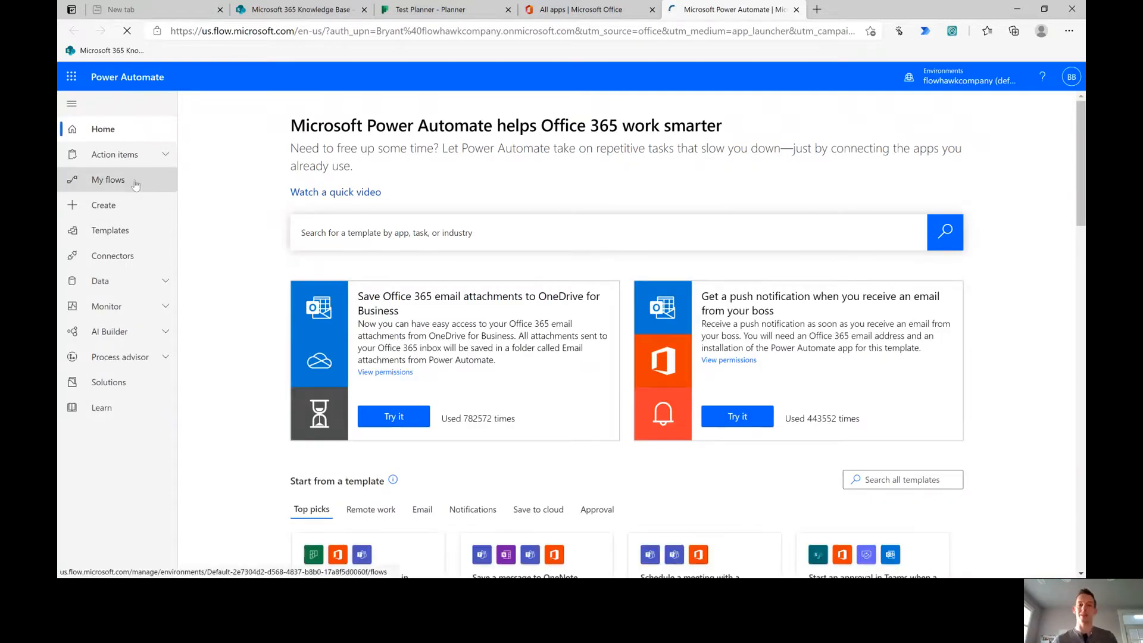
pyautogui.click(136, 186)
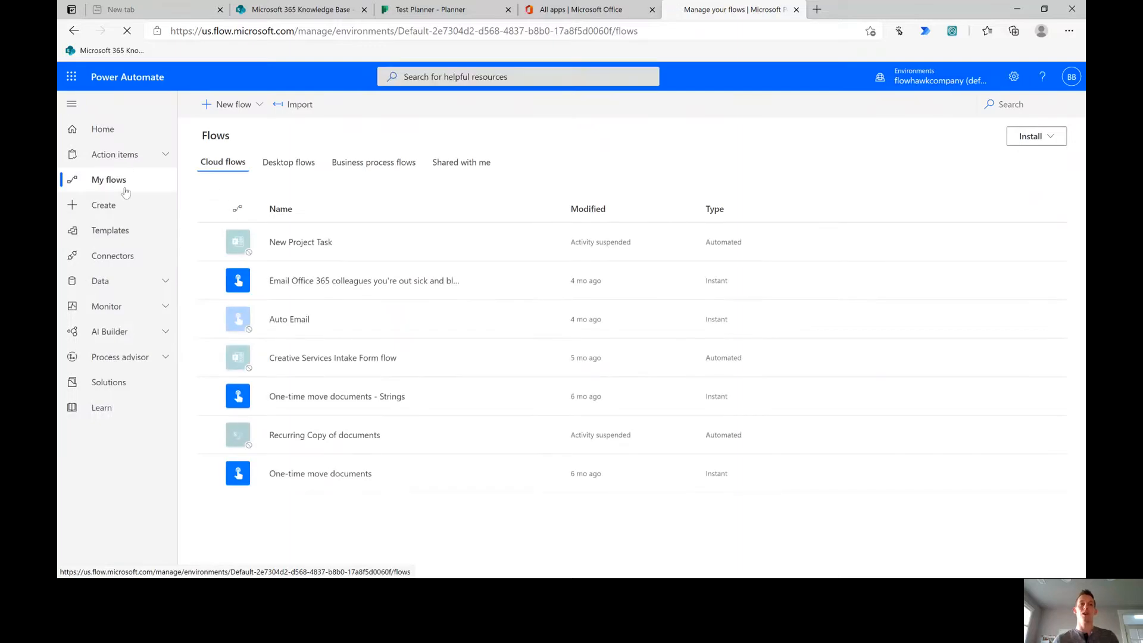
# Start a scheduled cloud flow named "Recurring task creation in Planner" with a start date of 5/24/21.
pyautogui.click(232, 104)
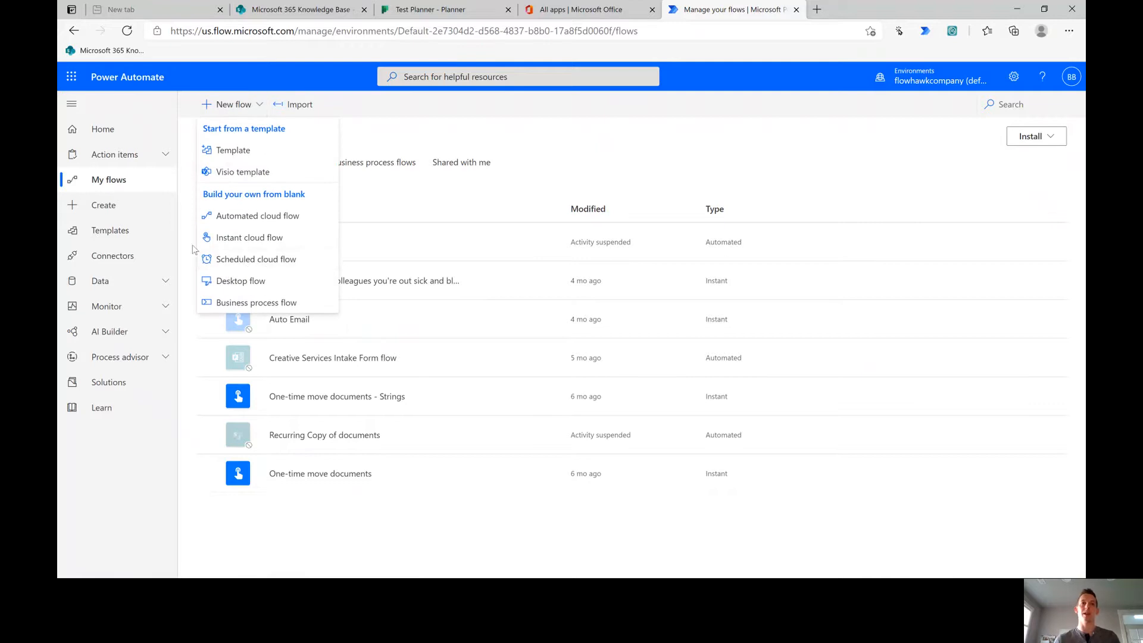
pyautogui.click(268, 262)
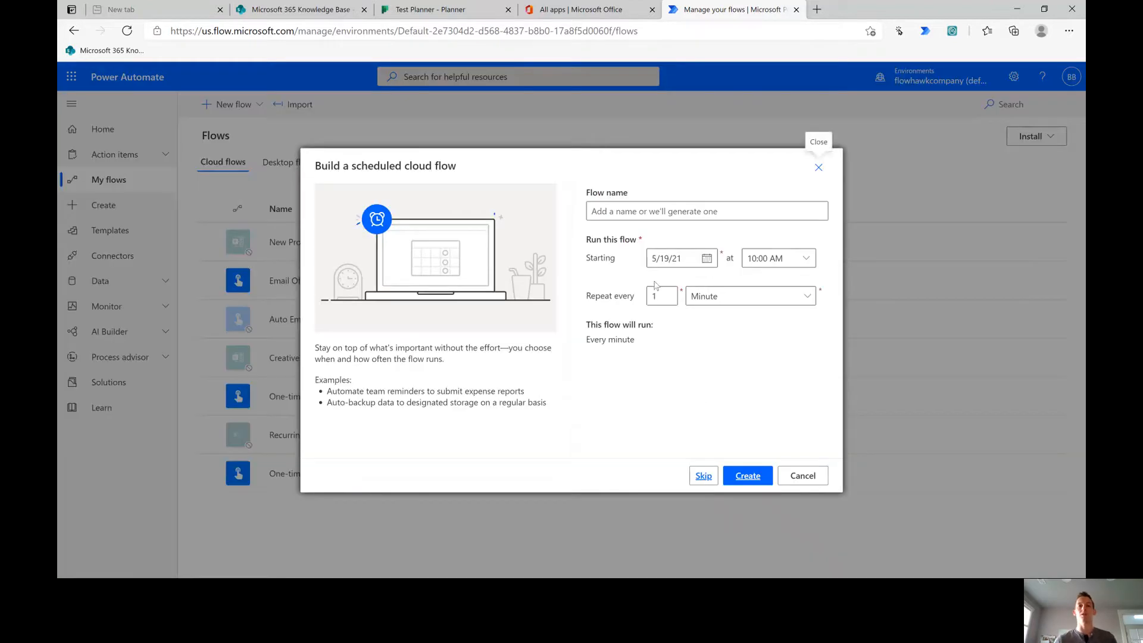
pyautogui.click(685, 216)
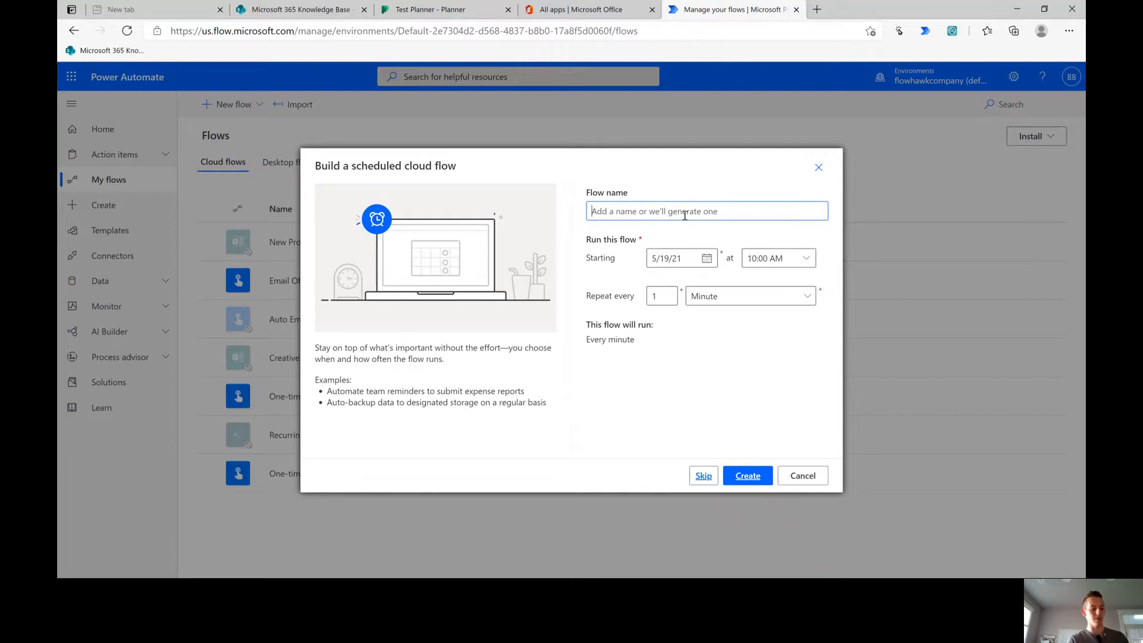
pyautogui.write('Re')
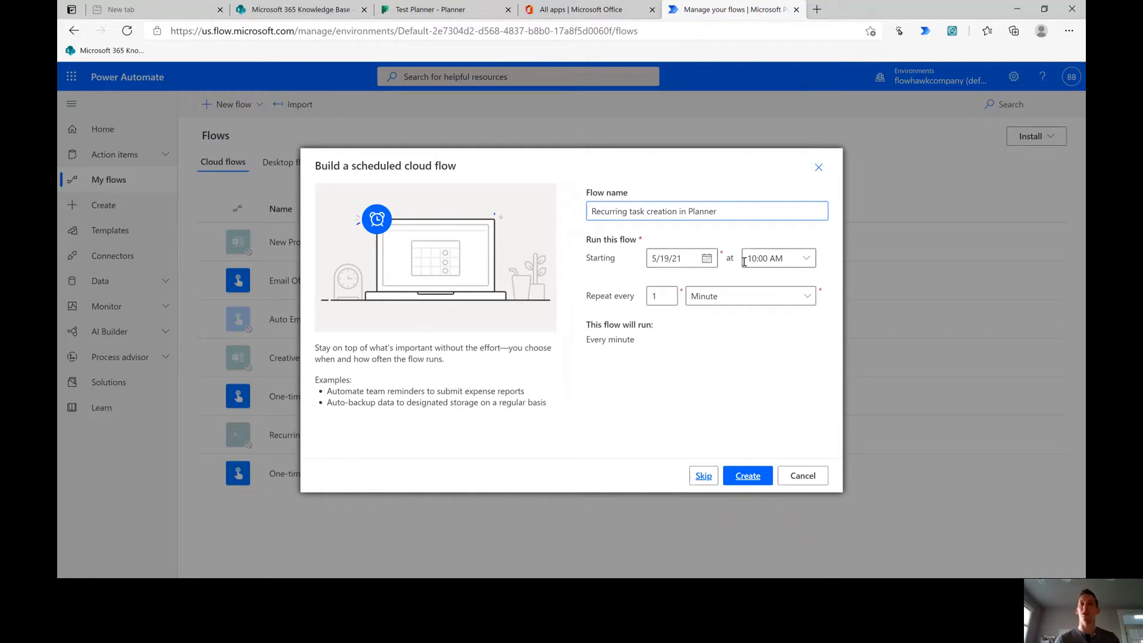
pyautogui.click(705, 260)
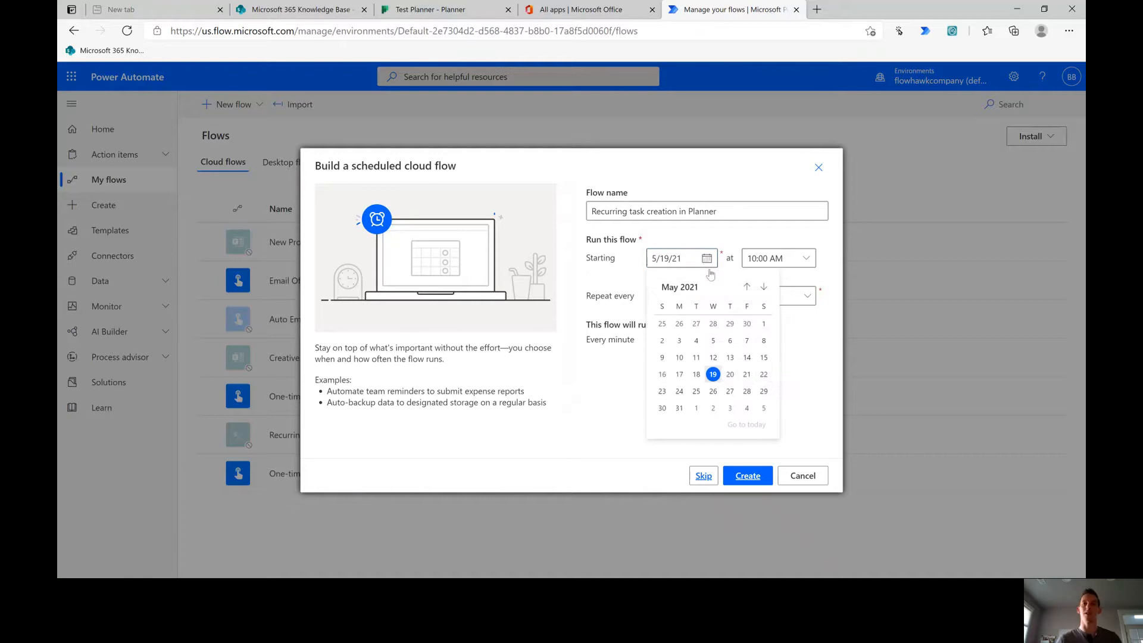
pyautogui.click(679, 391)
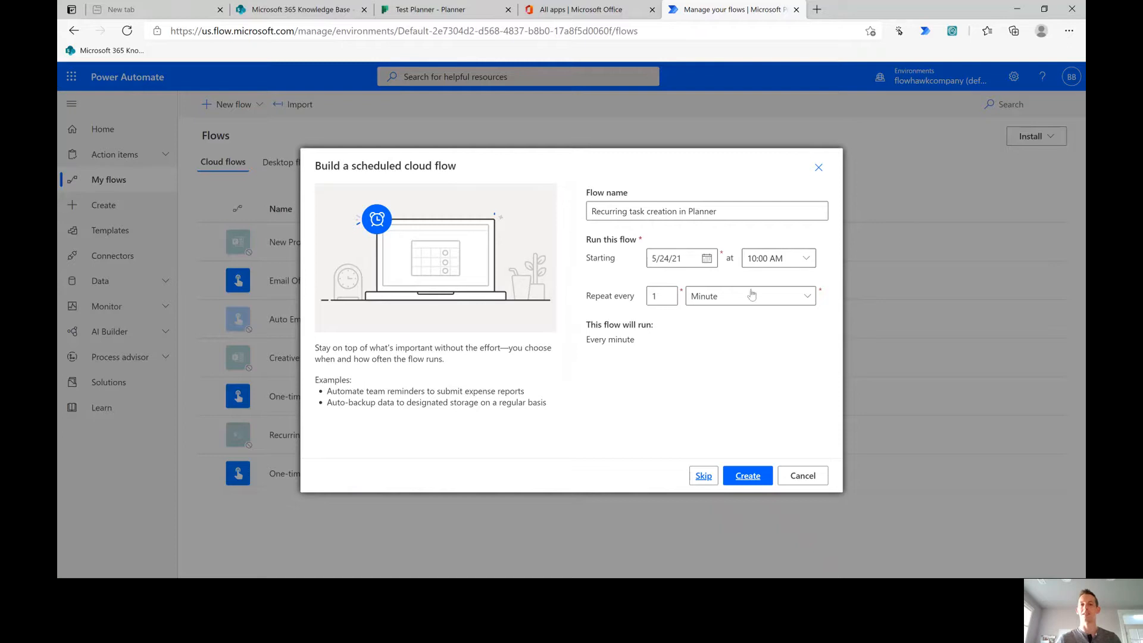
# Set the flow to repeat every 1 week on Monday only.
pyautogui.click(710, 298)
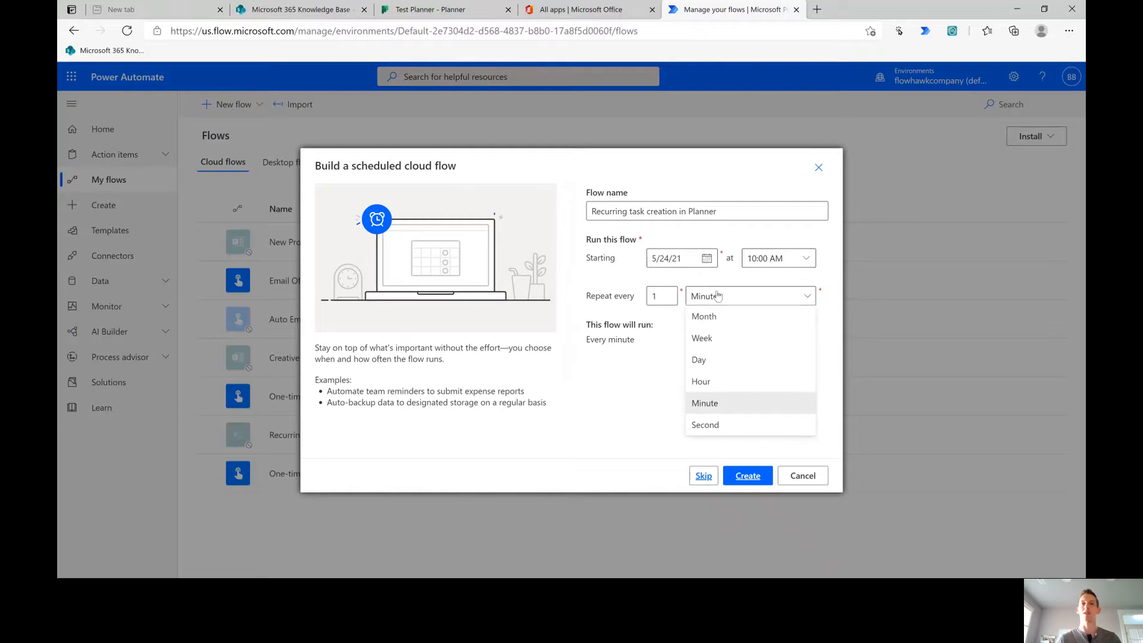
pyautogui.click(709, 339)
pyautogui.click(598, 345)
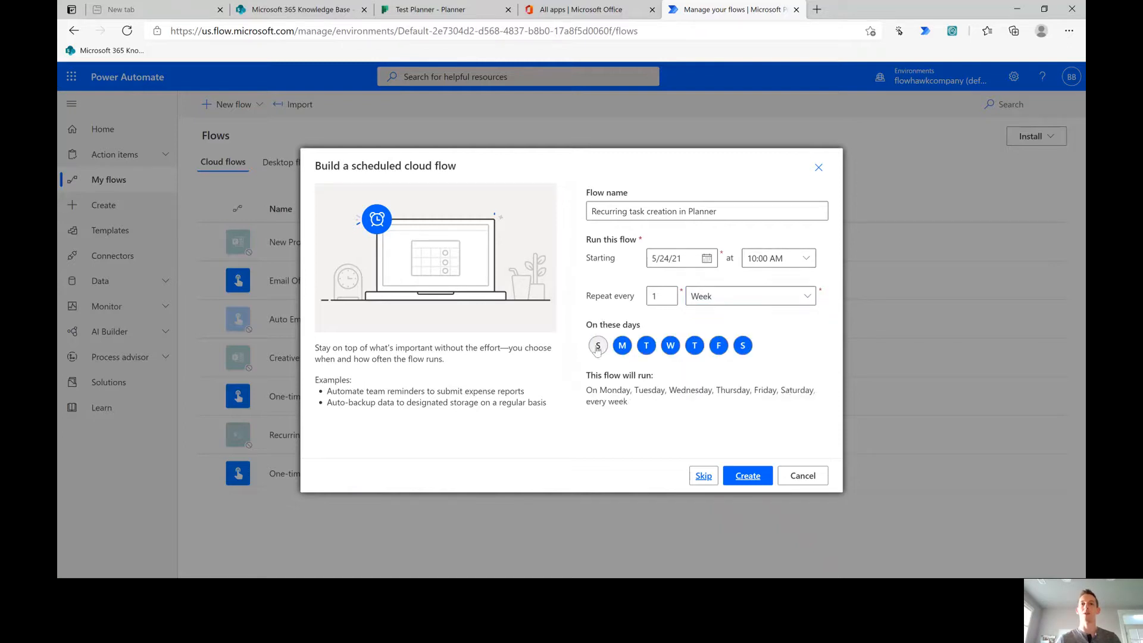
pyautogui.click(646, 346)
pyautogui.click(670, 346)
pyautogui.click(696, 347)
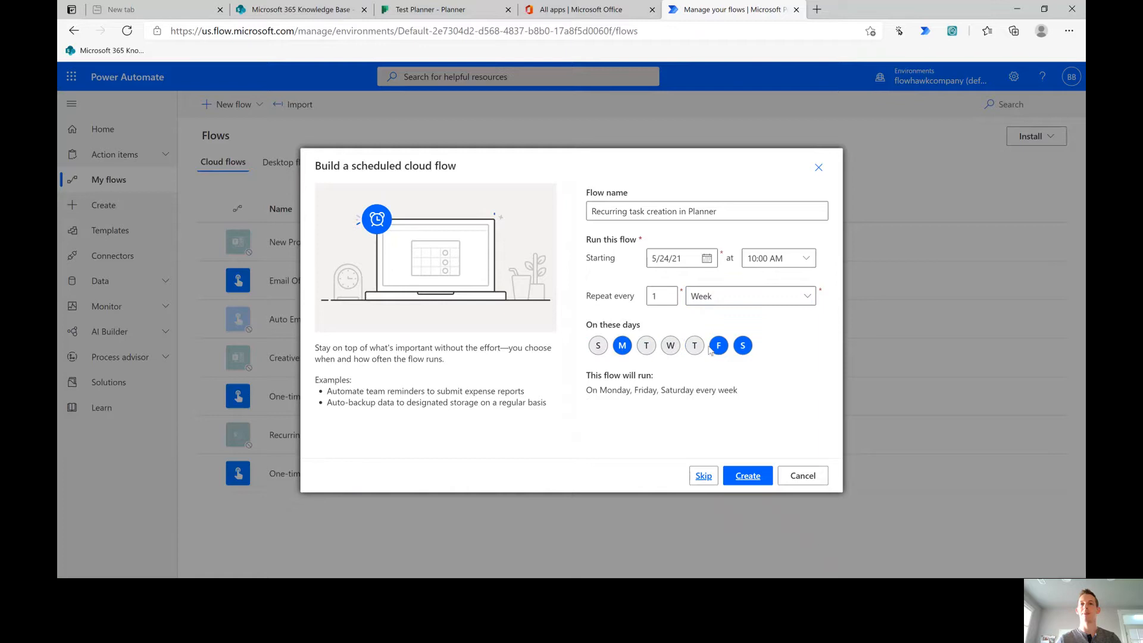
pyautogui.click(719, 347)
pyautogui.click(743, 347)
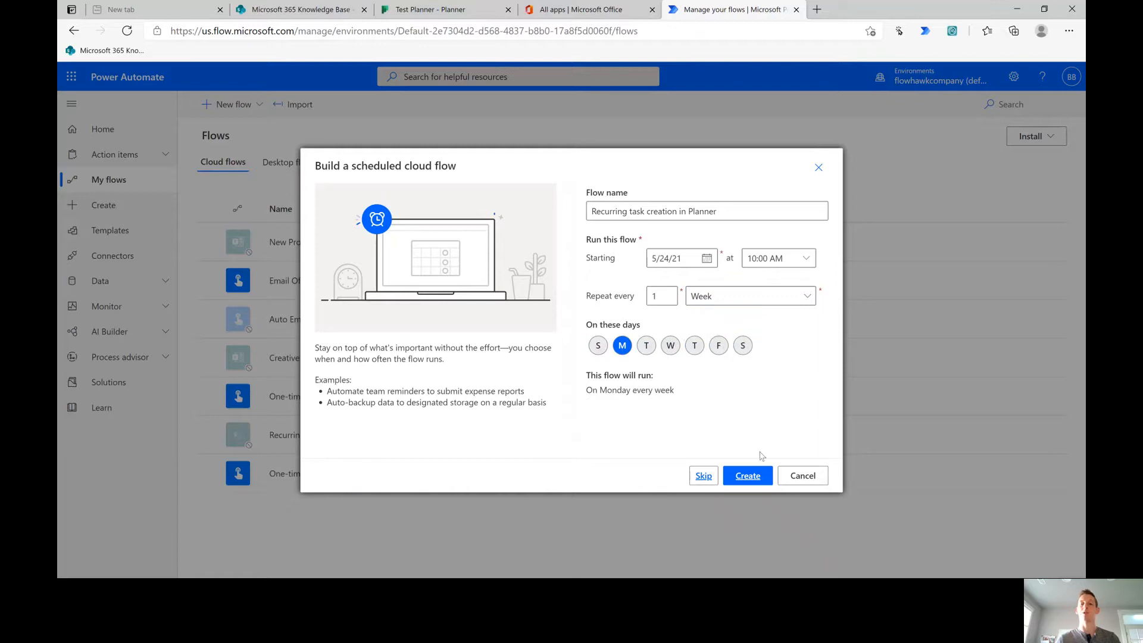
# Review the available start times, keep 10:00 AM, and create the scheduled flow.
pyautogui.click(791, 258)
pyautogui.click(806, 258)
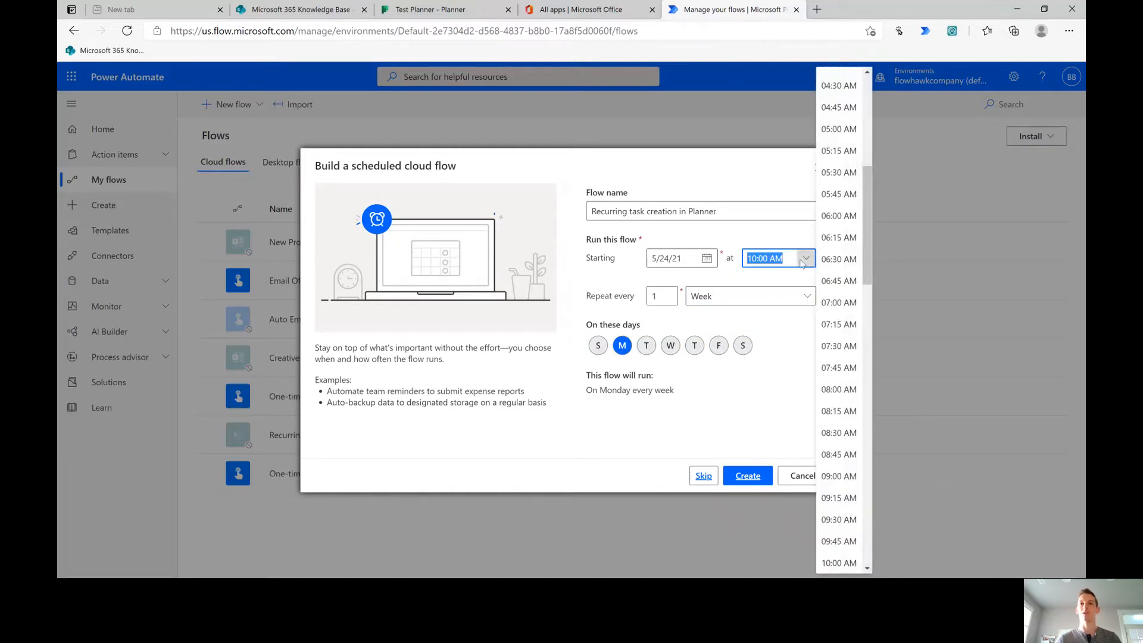
pyautogui.scroll(-1, 852, 261)
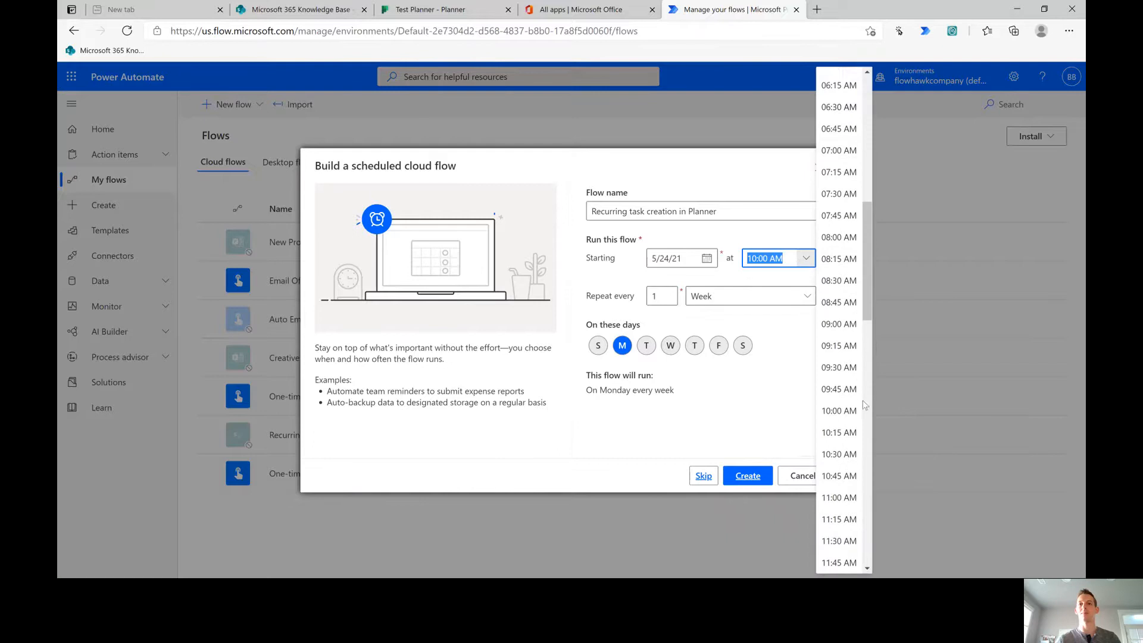
pyautogui.click(767, 444)
pyautogui.click(760, 474)
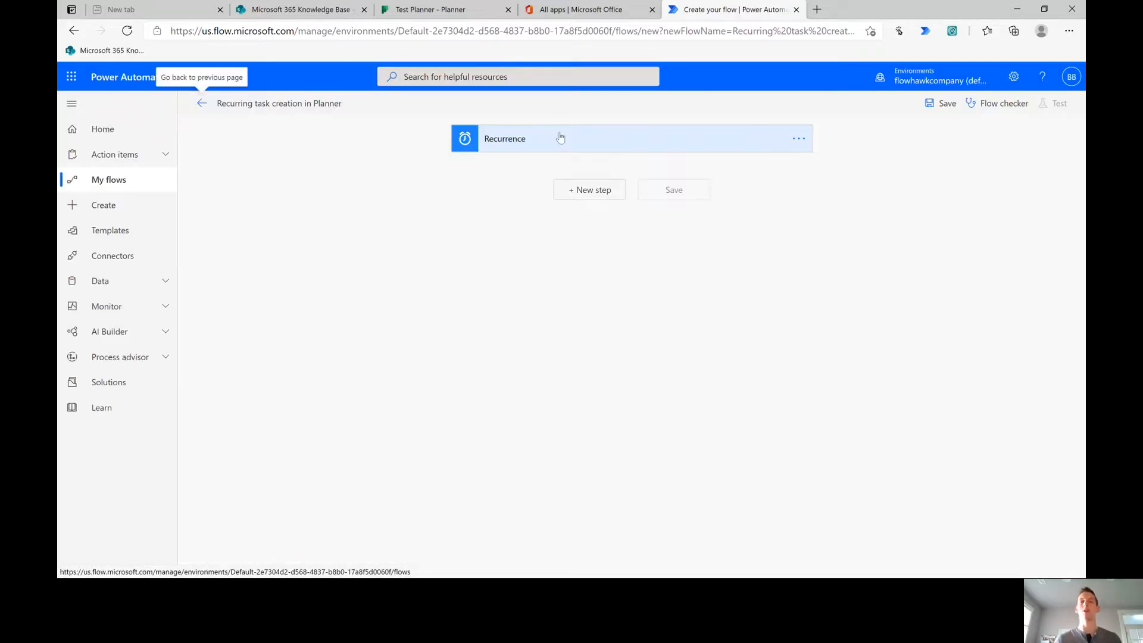
# Set the Recurrence trigger's time zone to (UTC-08:00) Pacific Time (US & Canada) in its advanced options.
pyautogui.click(611, 143)
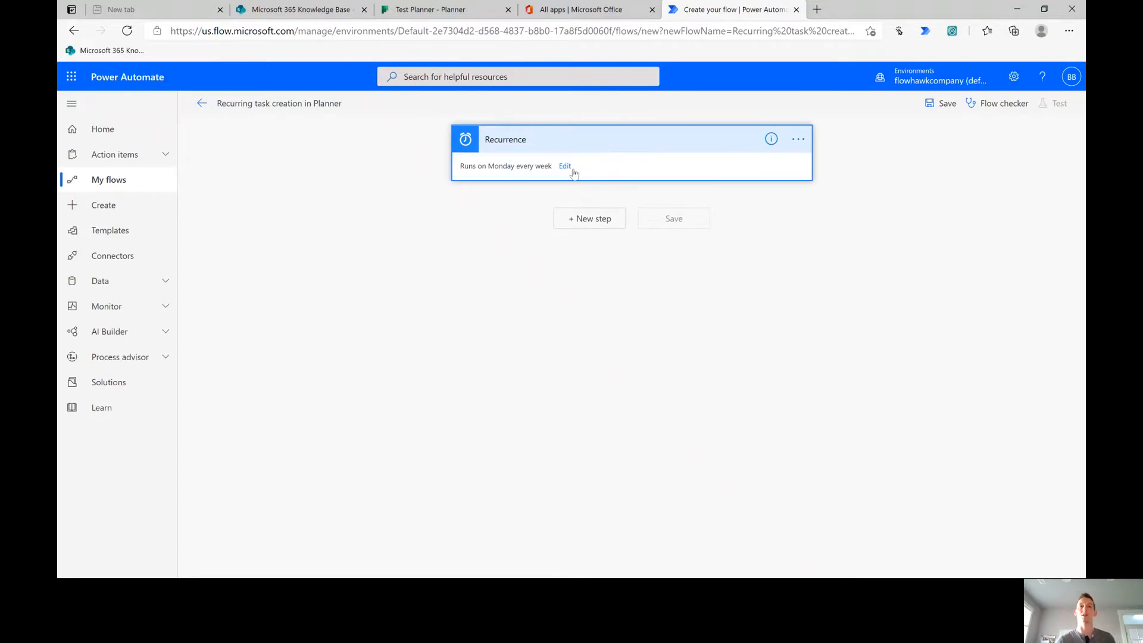
pyautogui.click(566, 167)
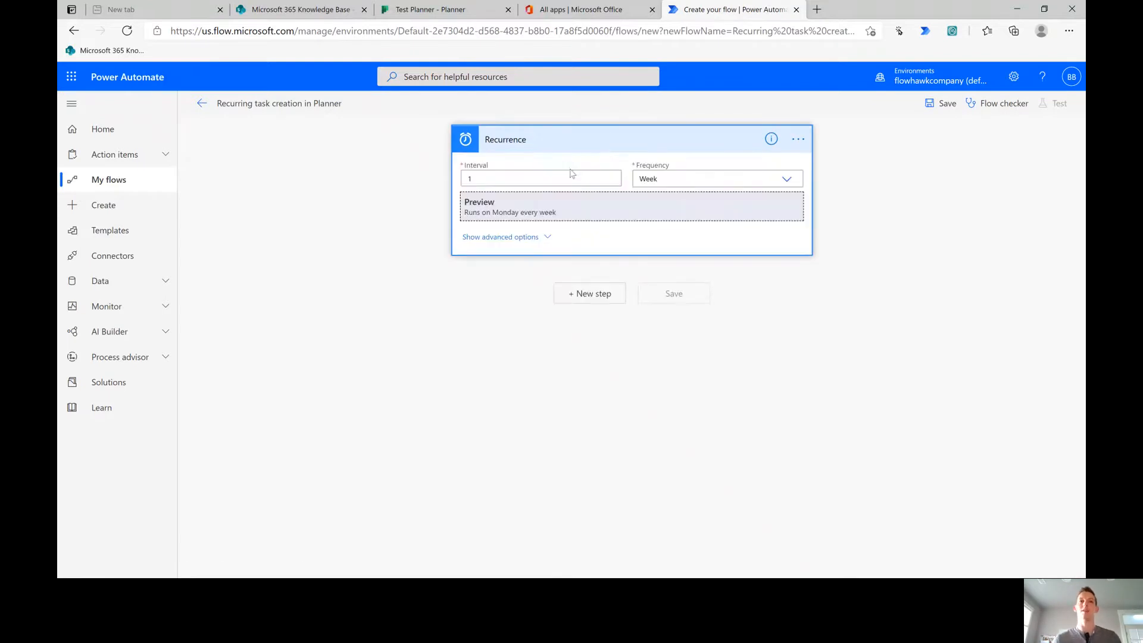
pyautogui.click(545, 239)
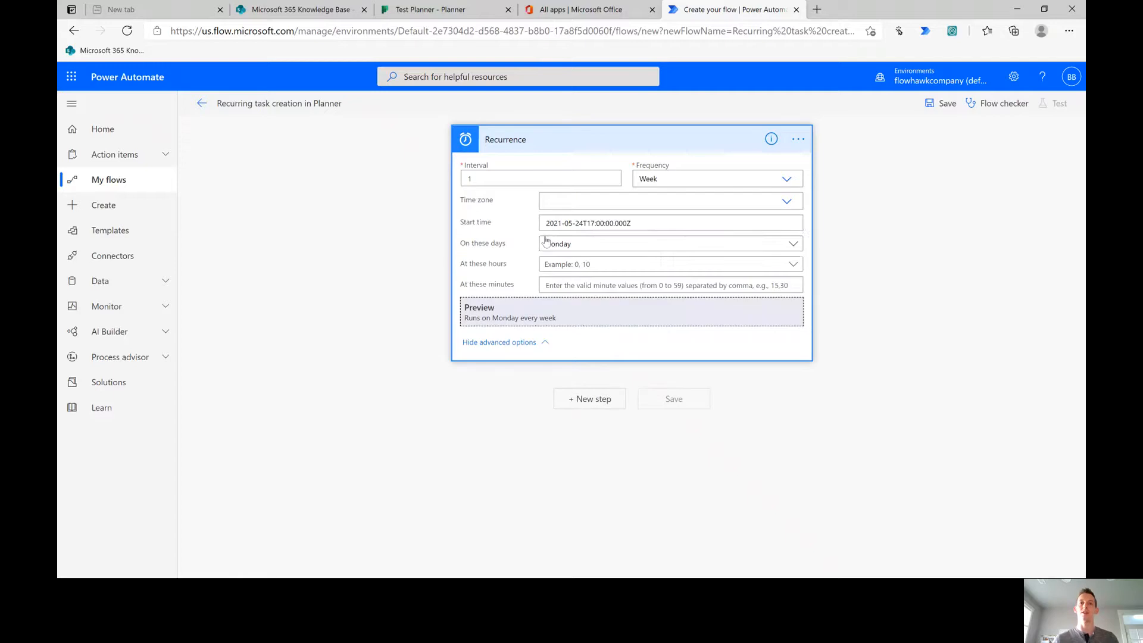
pyautogui.click(609, 201)
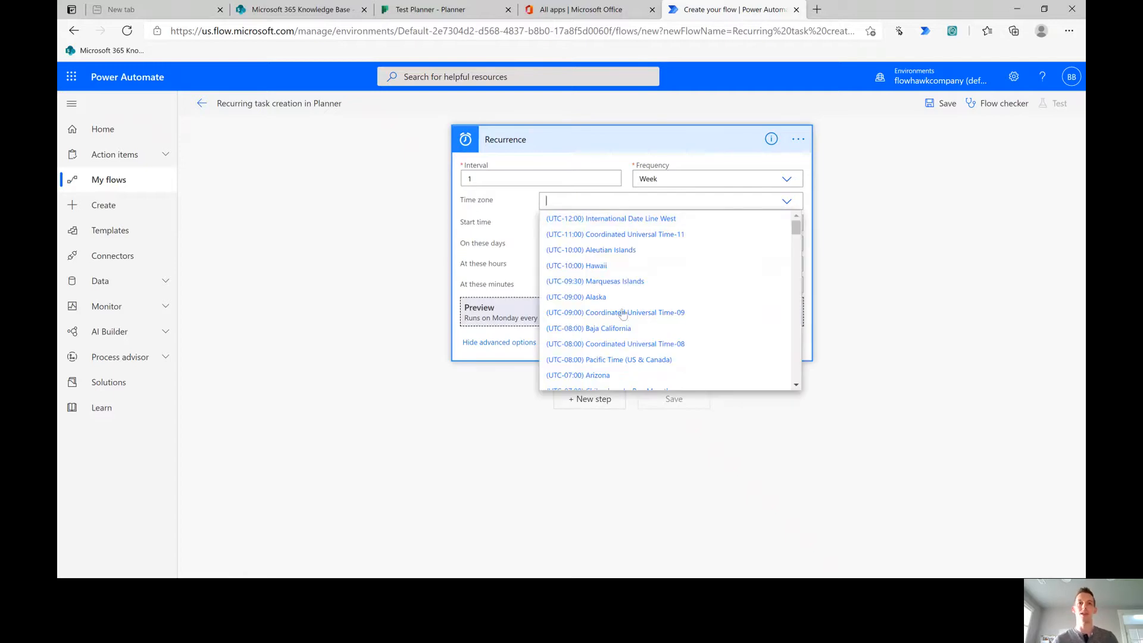
pyautogui.click(620, 359)
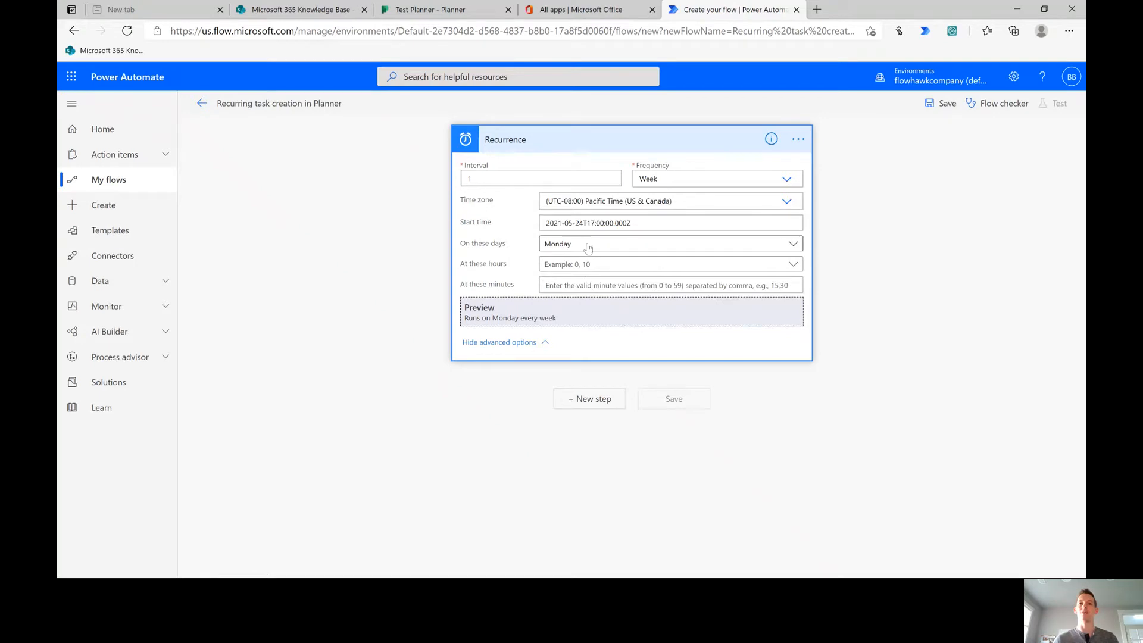
# Set the Recurrence trigger to run at hour 10 and minute 00, and try to save the flow.
pyautogui.click(594, 270)
pyautogui.scroll(-3, 589, 441)
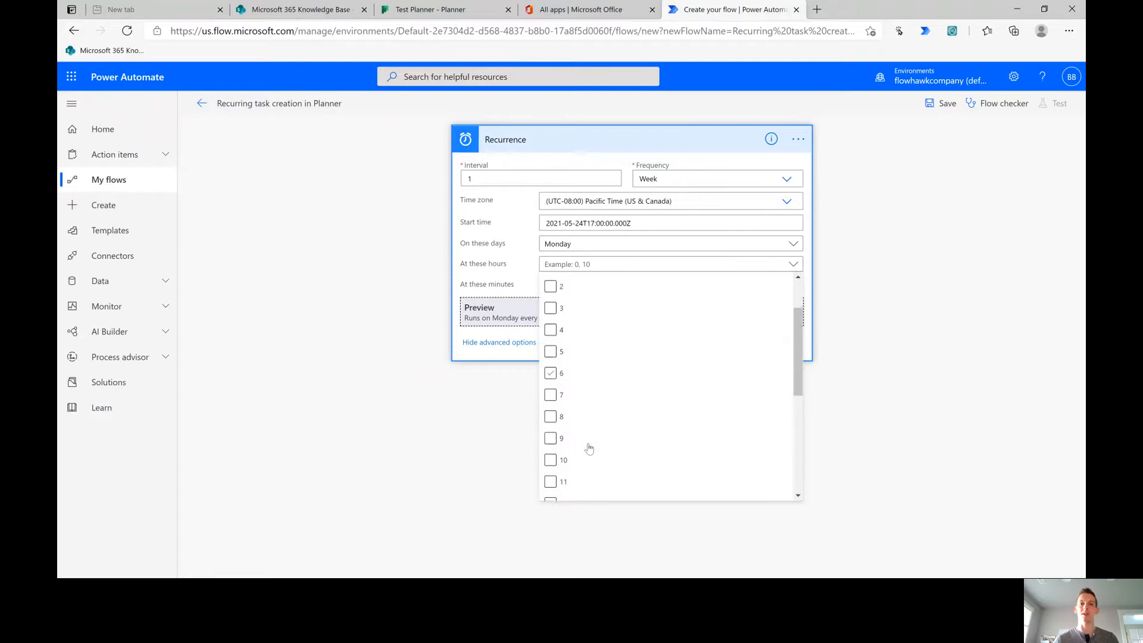
pyautogui.click(572, 411)
pyautogui.click(554, 392)
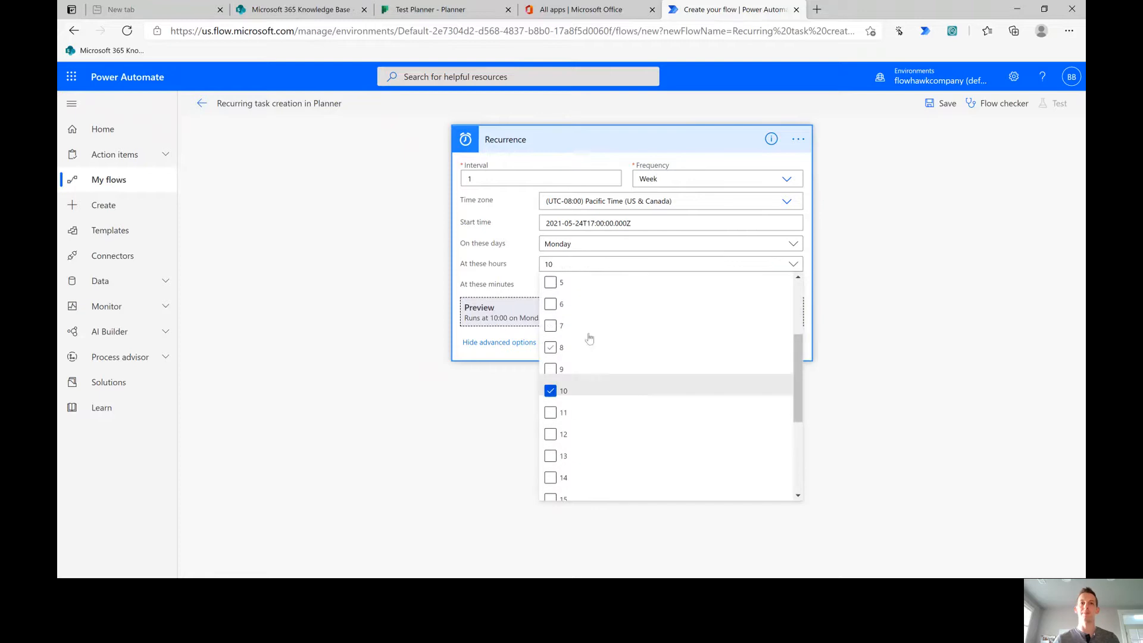
pyautogui.click(467, 343)
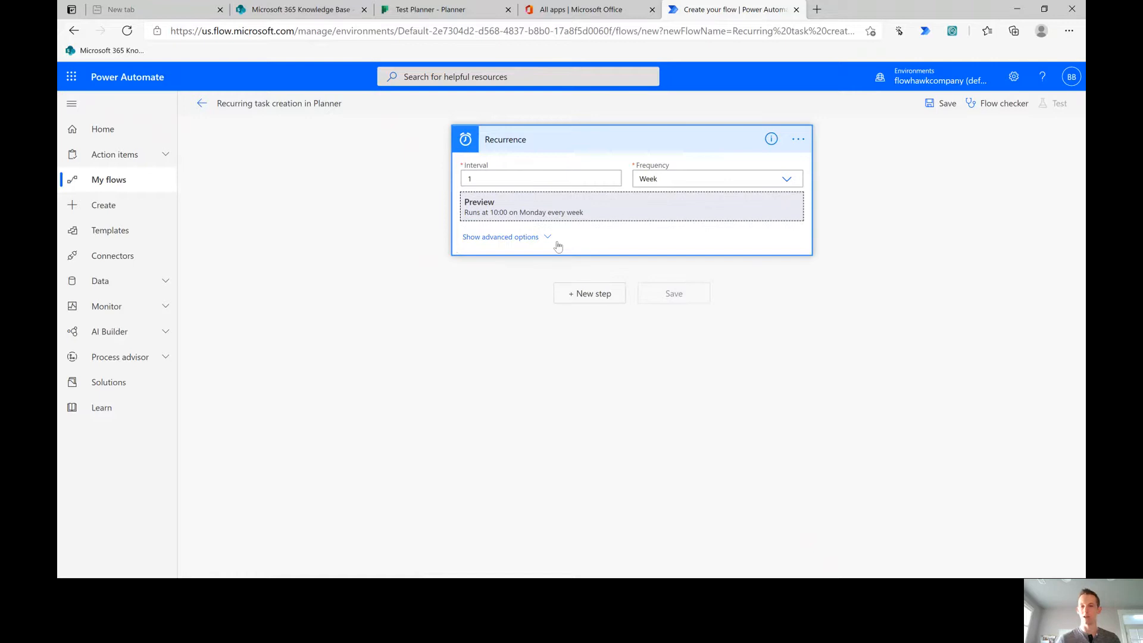
pyautogui.click(549, 238)
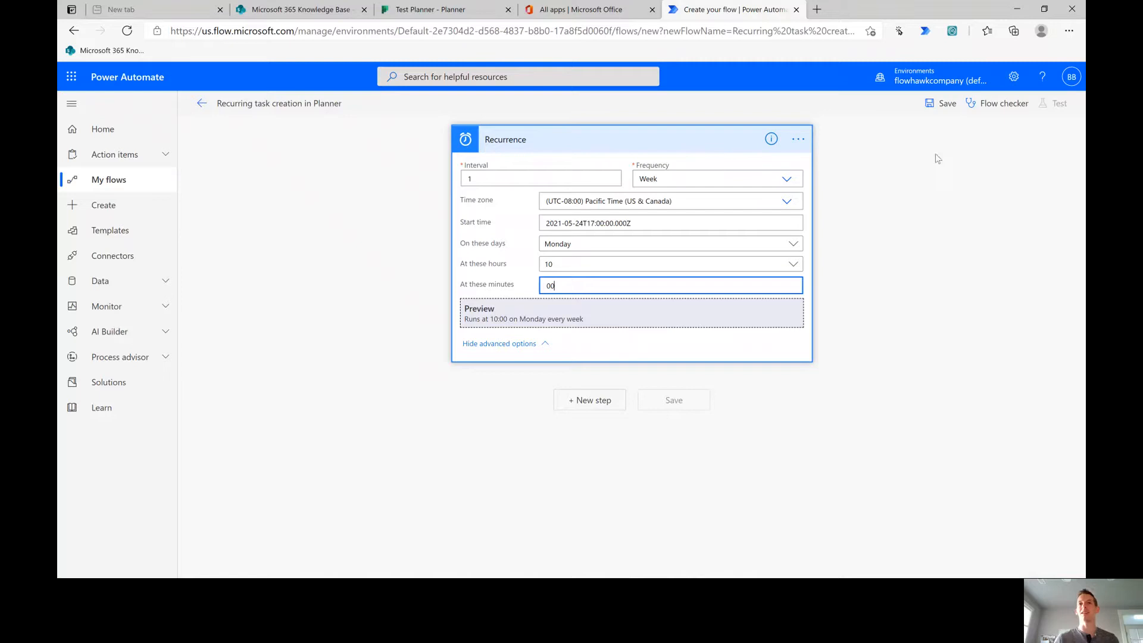
pyautogui.click(943, 105)
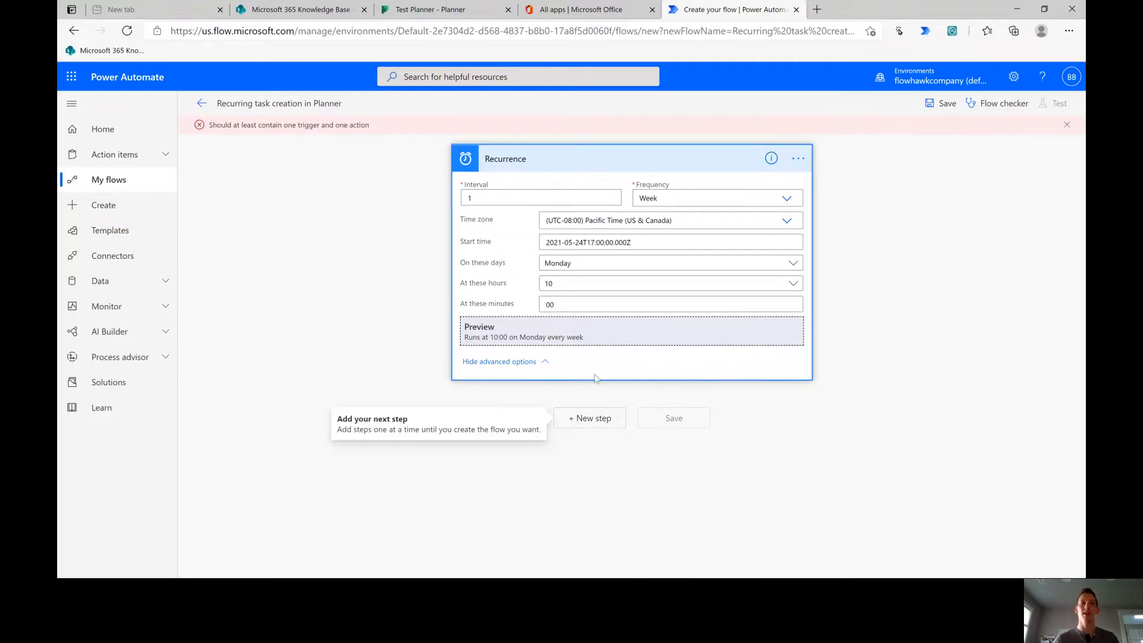
# Start a new flow step, find the Planner connector, and look through its available actions.
pyautogui.click(589, 419)
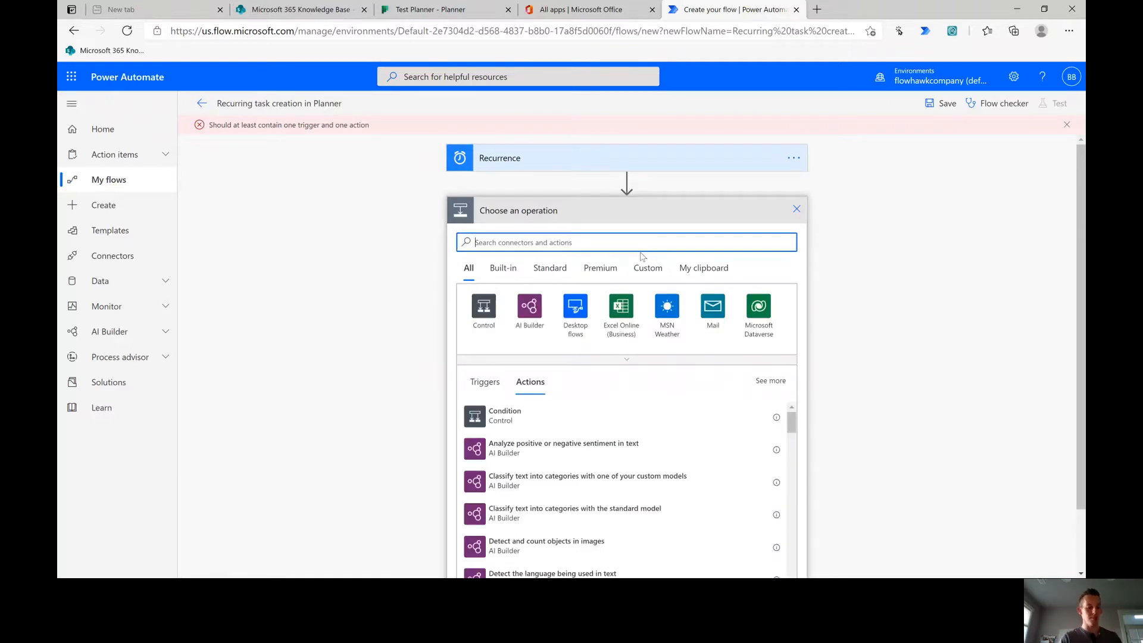
pyautogui.write('Planner')
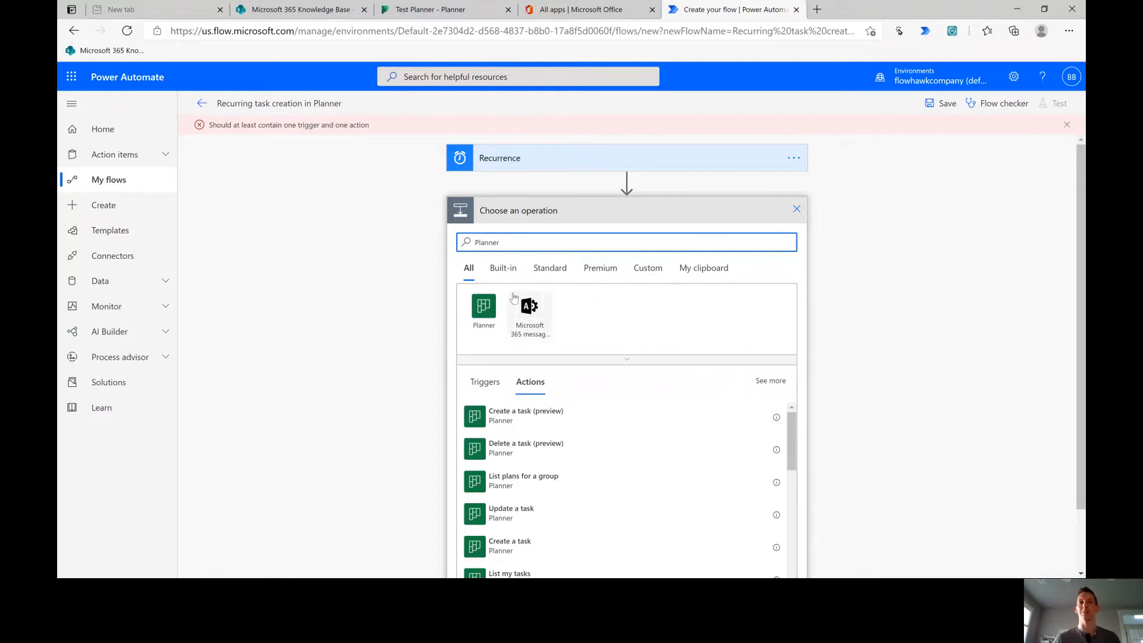
pyautogui.click(484, 316)
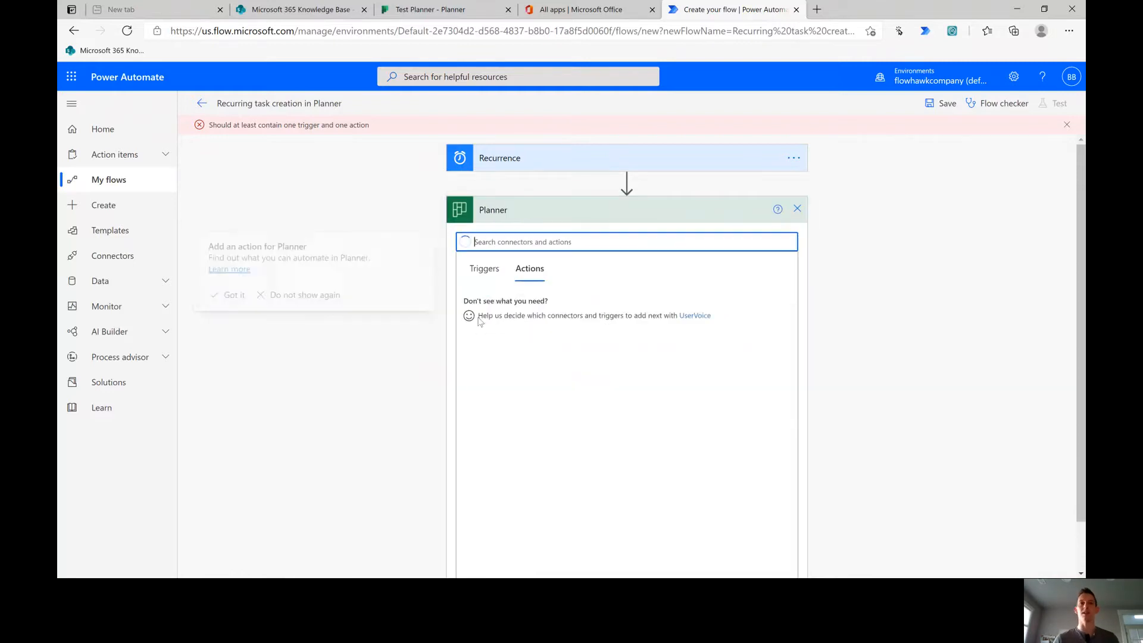
pyautogui.scroll(-3, 682, 324)
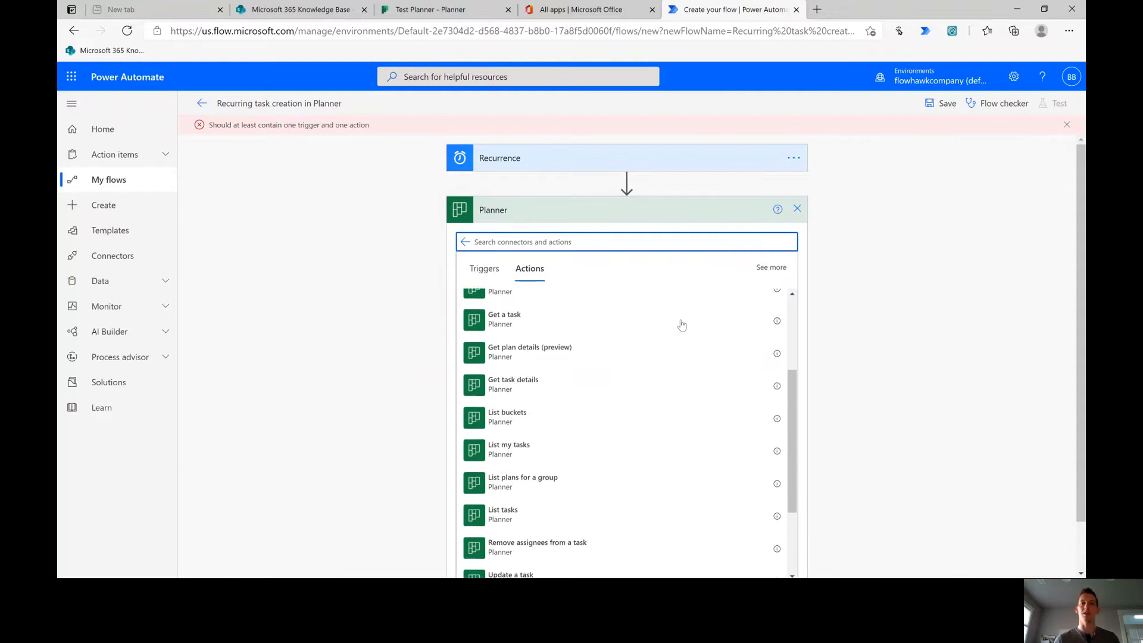
pyautogui.scroll(-3, 682, 325)
pyautogui.scroll(6, 676, 369)
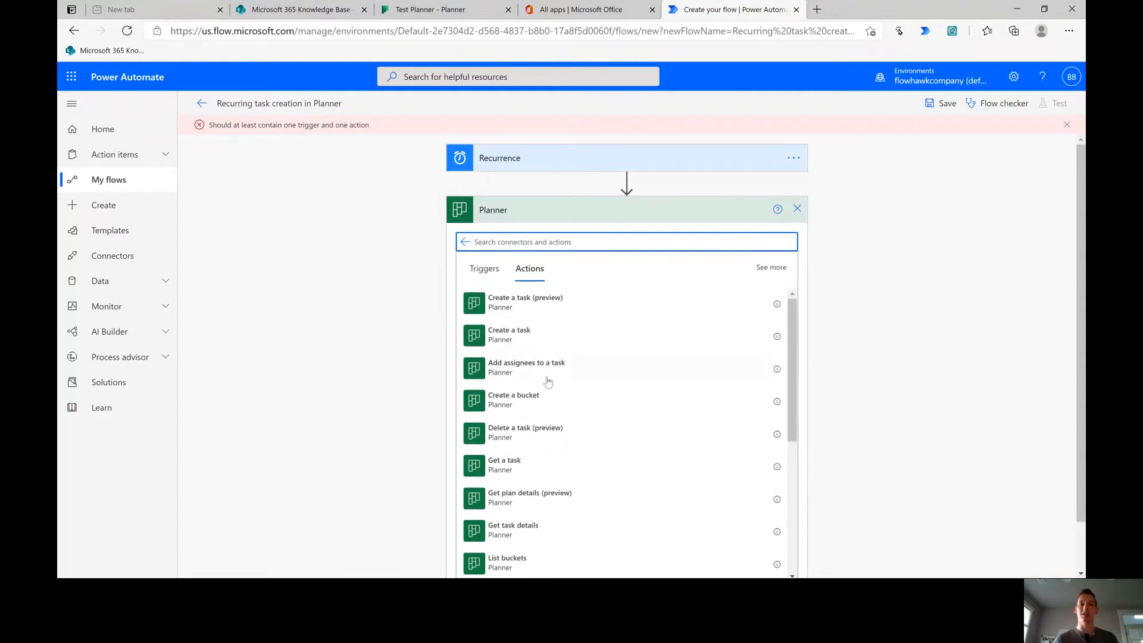
pyautogui.scroll(-1, 545, 420)
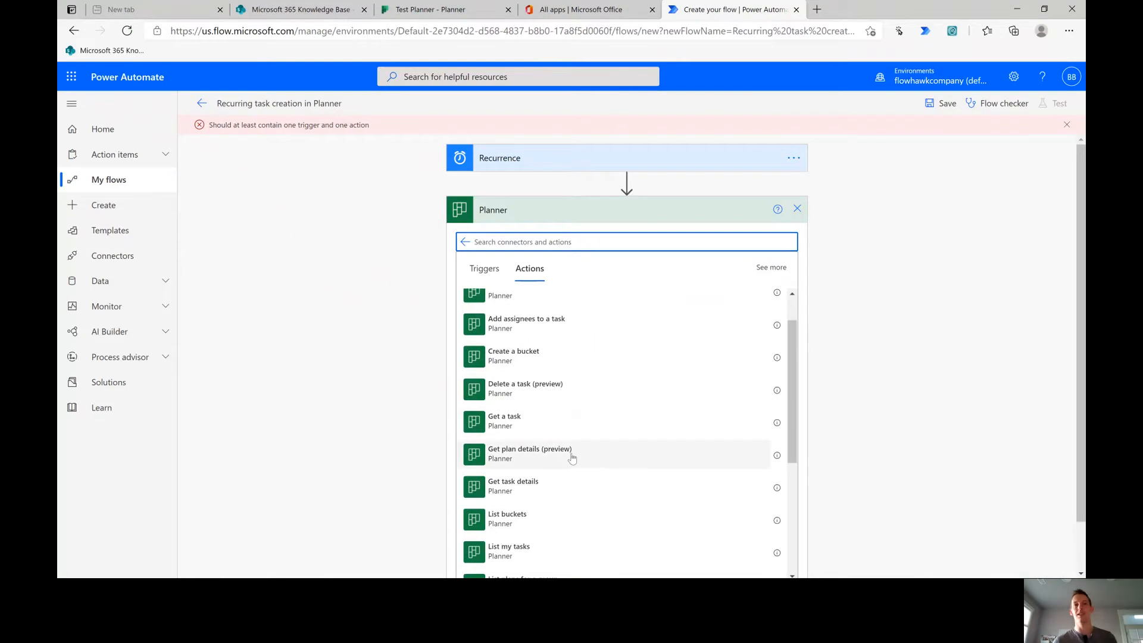
pyautogui.scroll(-3, 572, 457)
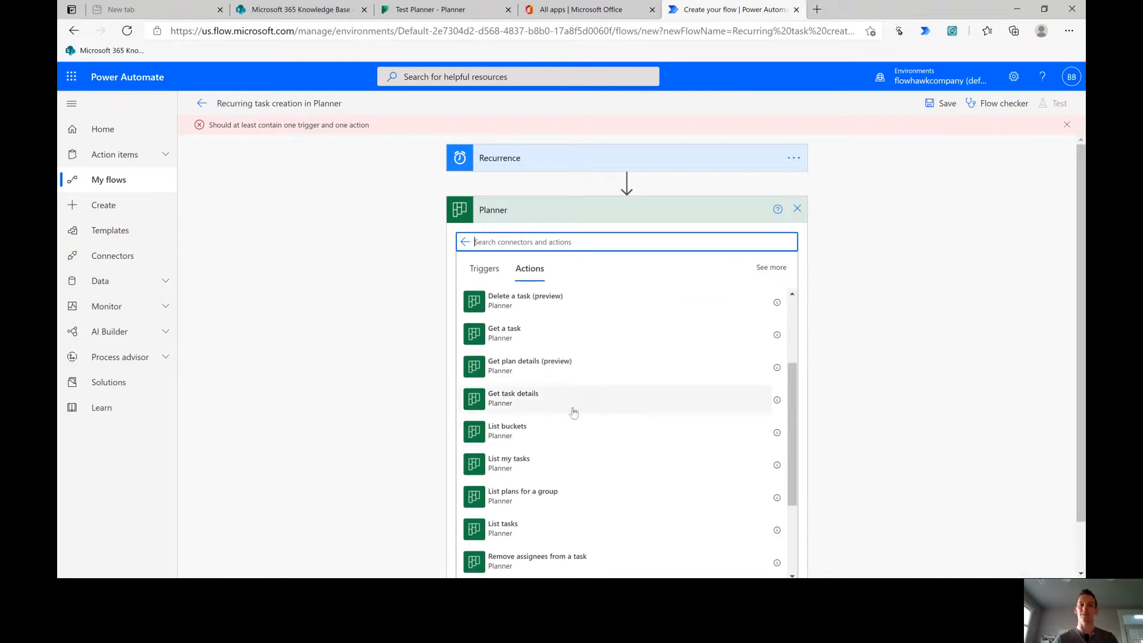
pyautogui.scroll(-1, 590, 414)
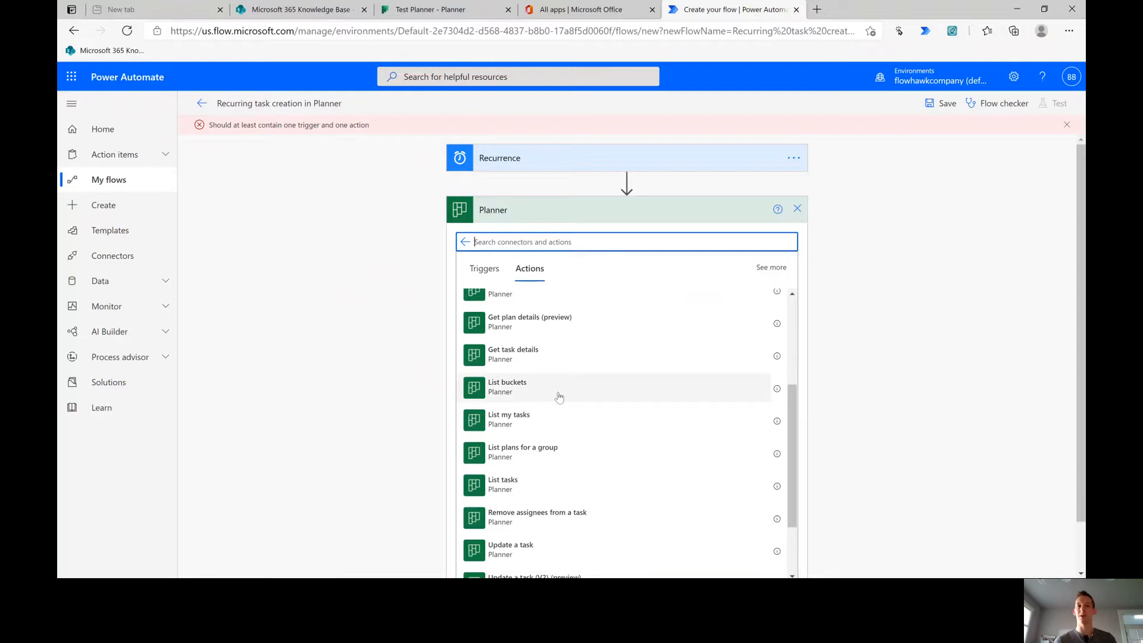
pyautogui.scroll(-3, 559, 397)
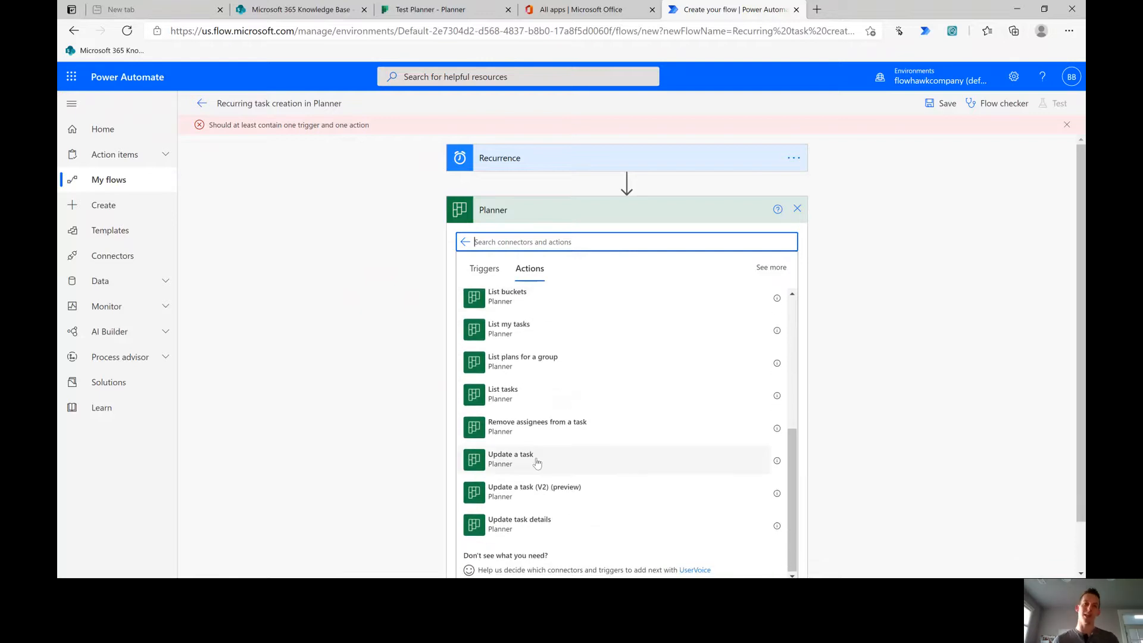
pyautogui.scroll(5, 608, 529)
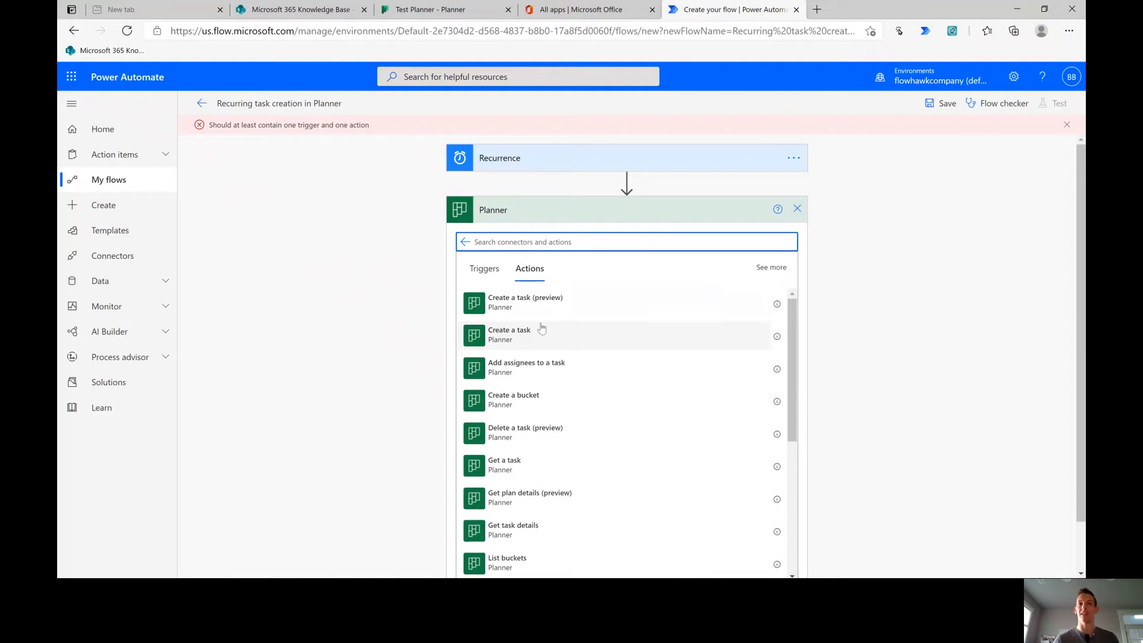
# Read the descriptions of the two Create a task actions, and discard the unfinished Planner step.
pyautogui.click(776, 307)
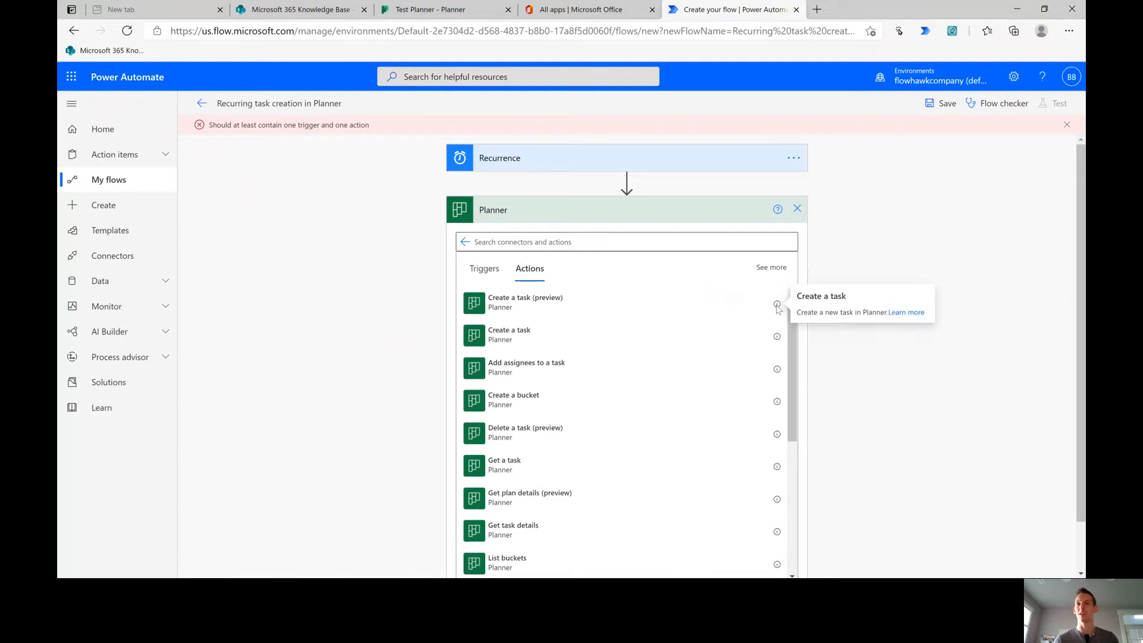
pyautogui.click(777, 337)
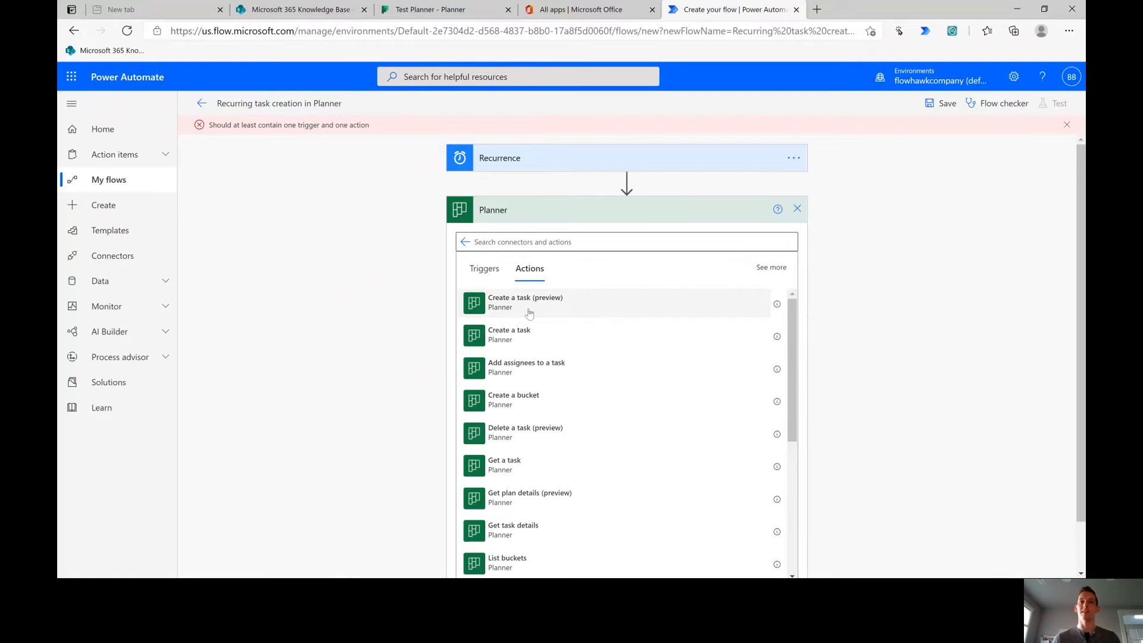
pyautogui.click(773, 269)
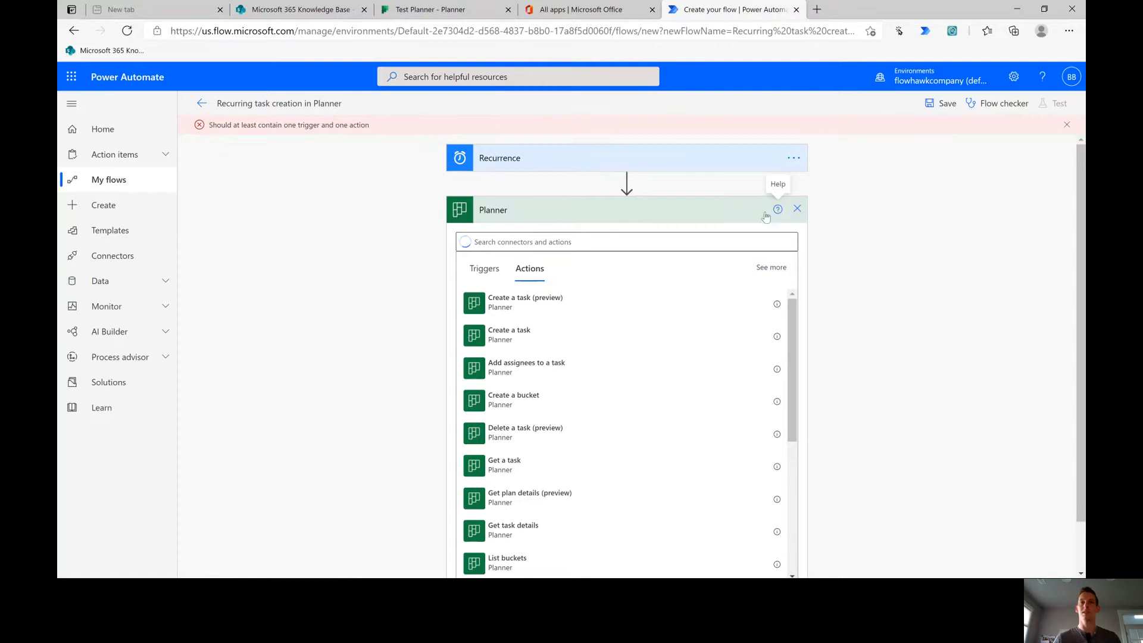
pyautogui.click(546, 244)
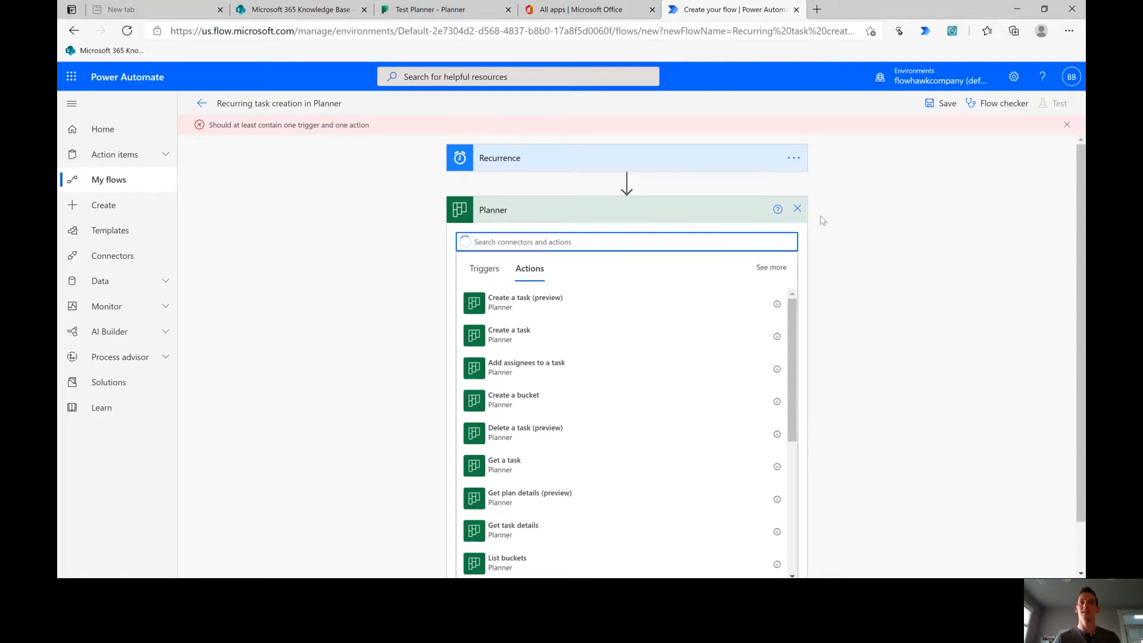
pyautogui.click(798, 208)
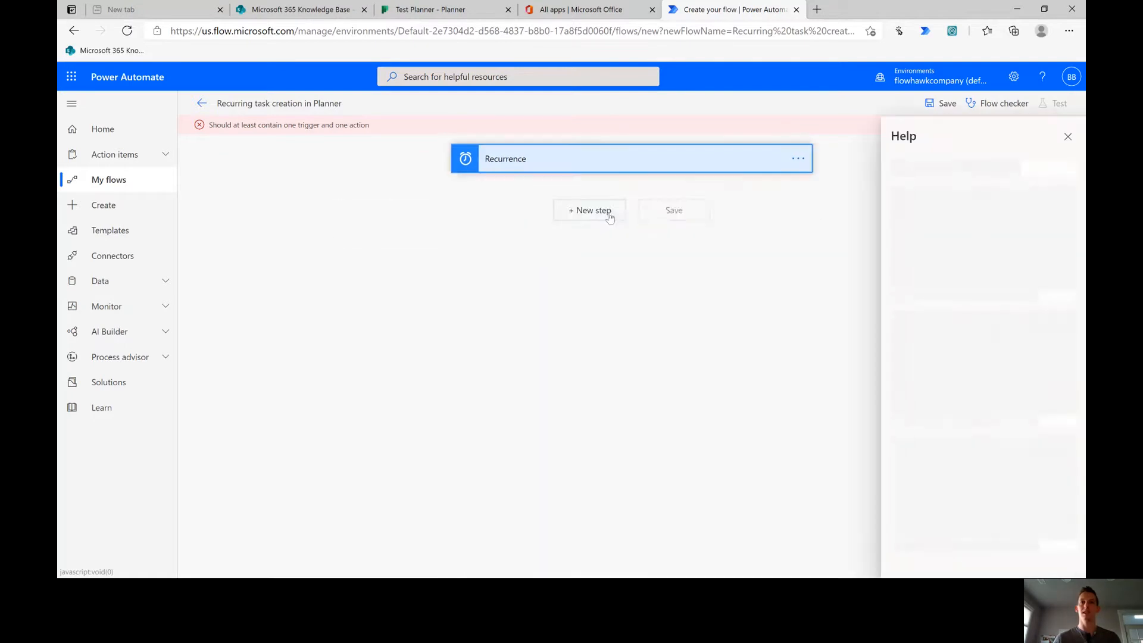
# Add a new step after the Recurrence trigger using the Planner action Create a task (preview).
pyautogui.click(609, 215)
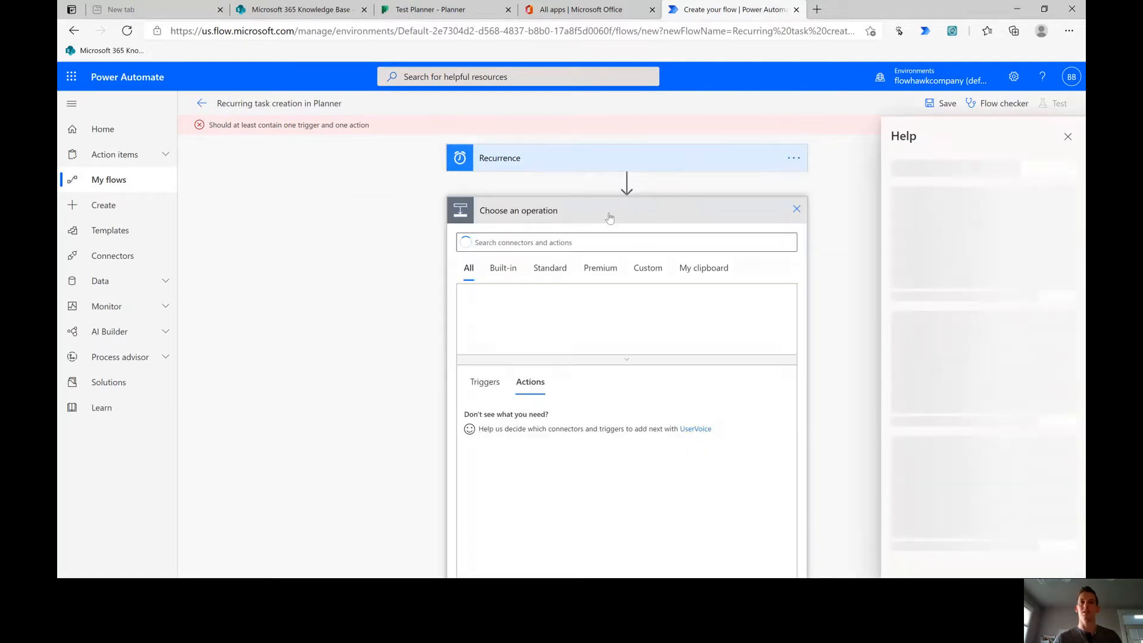
pyautogui.click(676, 244)
pyautogui.write('Planner')
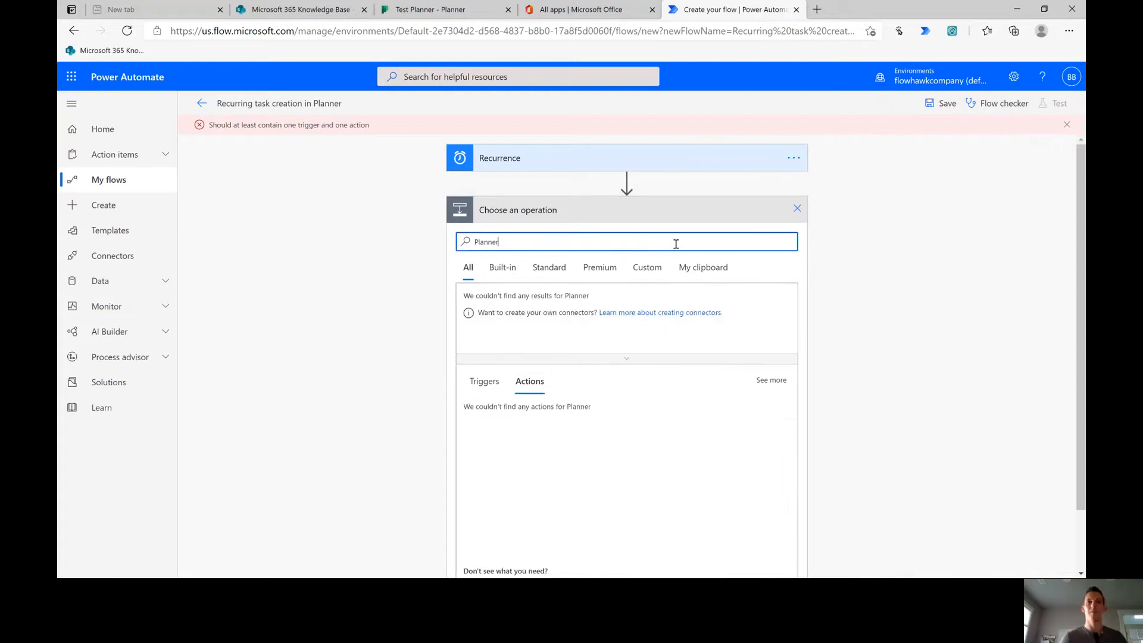
pyautogui.click(593, 412)
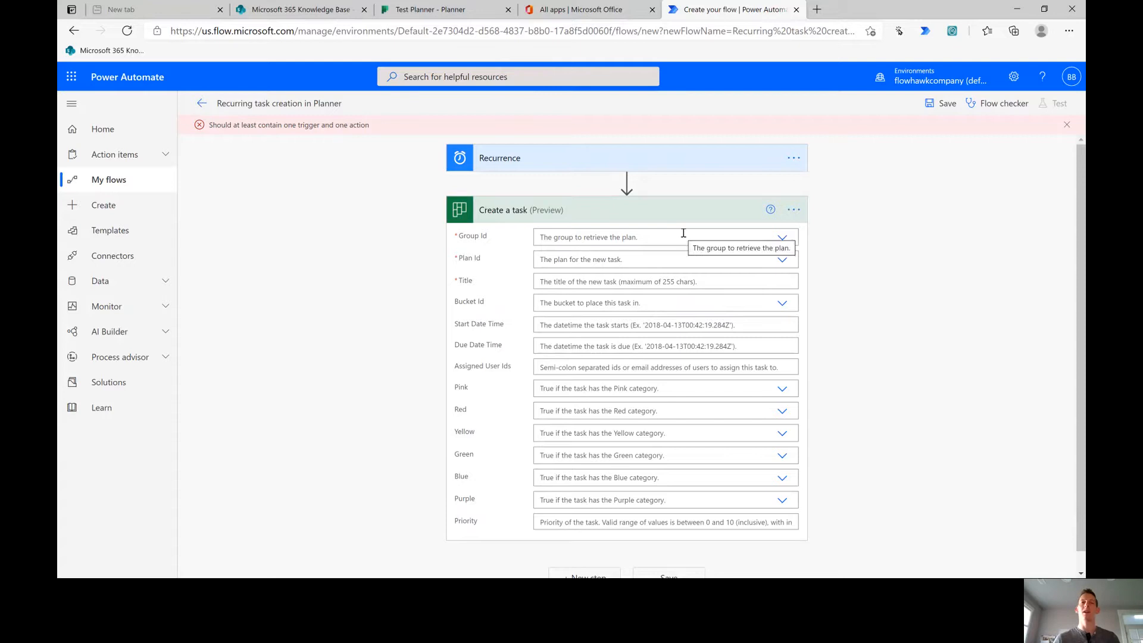
# Check in Planner which group owns the Test Planner board, and set the task action's Group Id to Project Management Site.
pyautogui.click(783, 238)
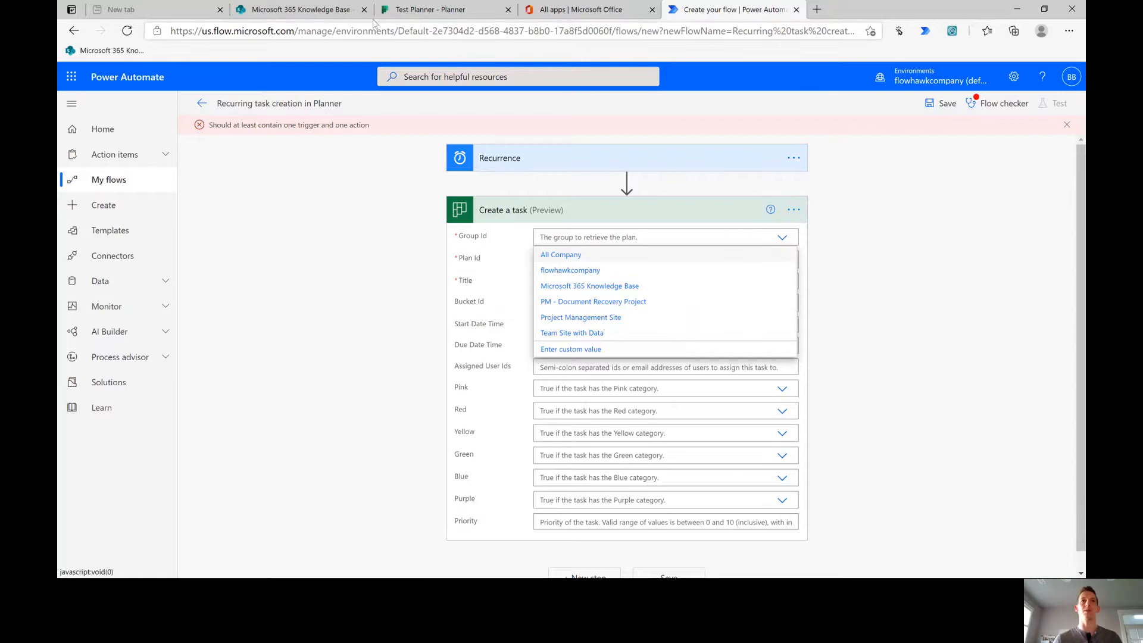
pyautogui.click(410, 17)
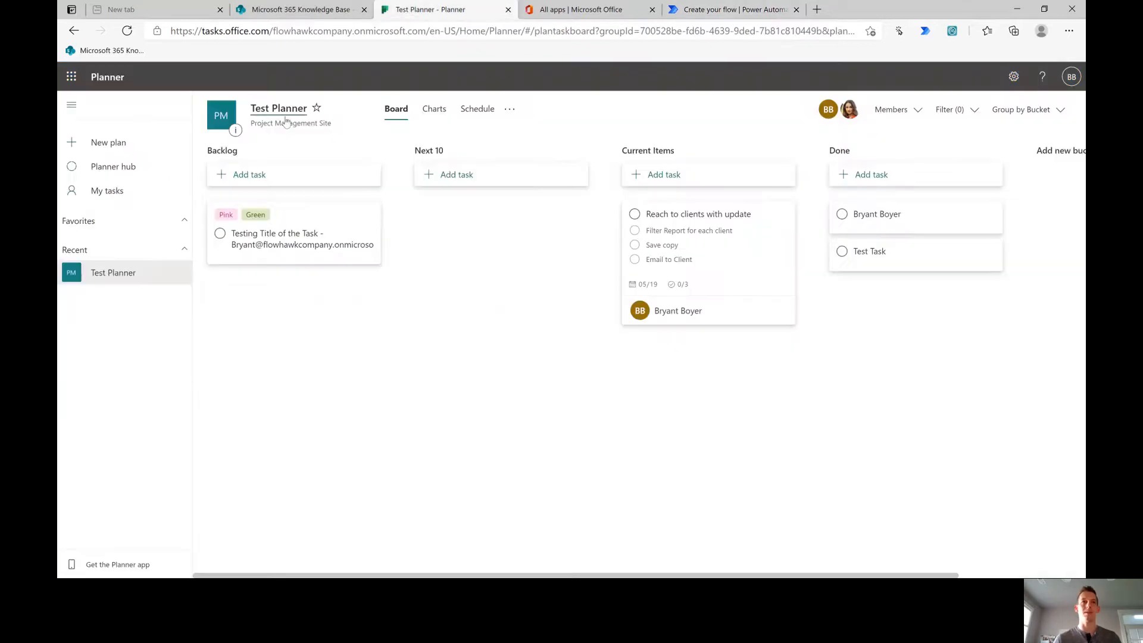
pyautogui.click(732, 10)
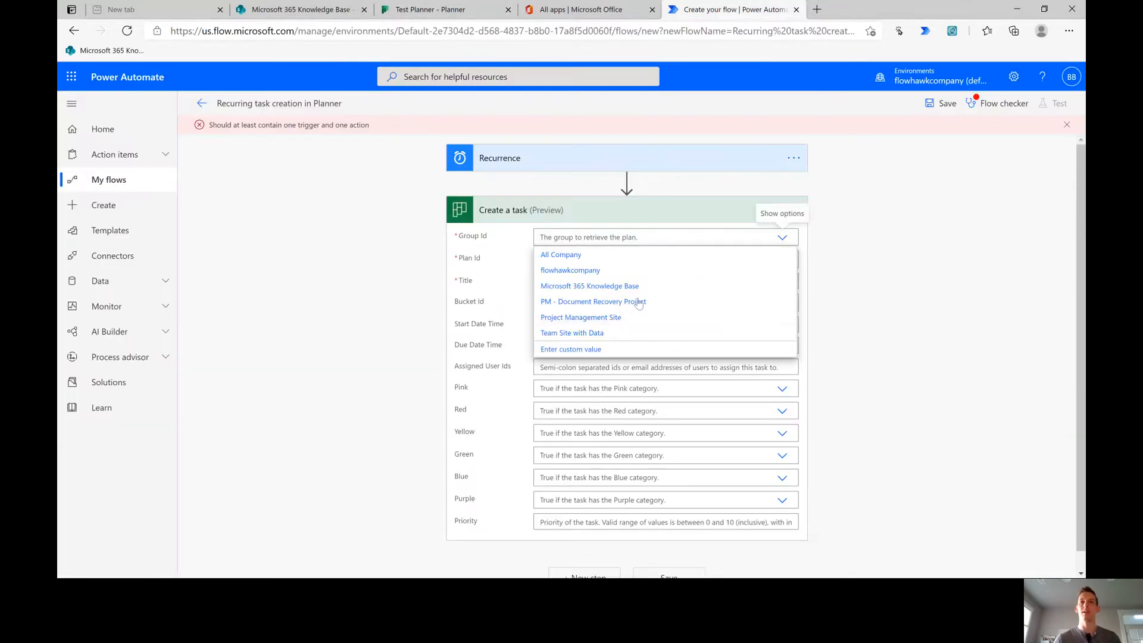
pyautogui.click(617, 318)
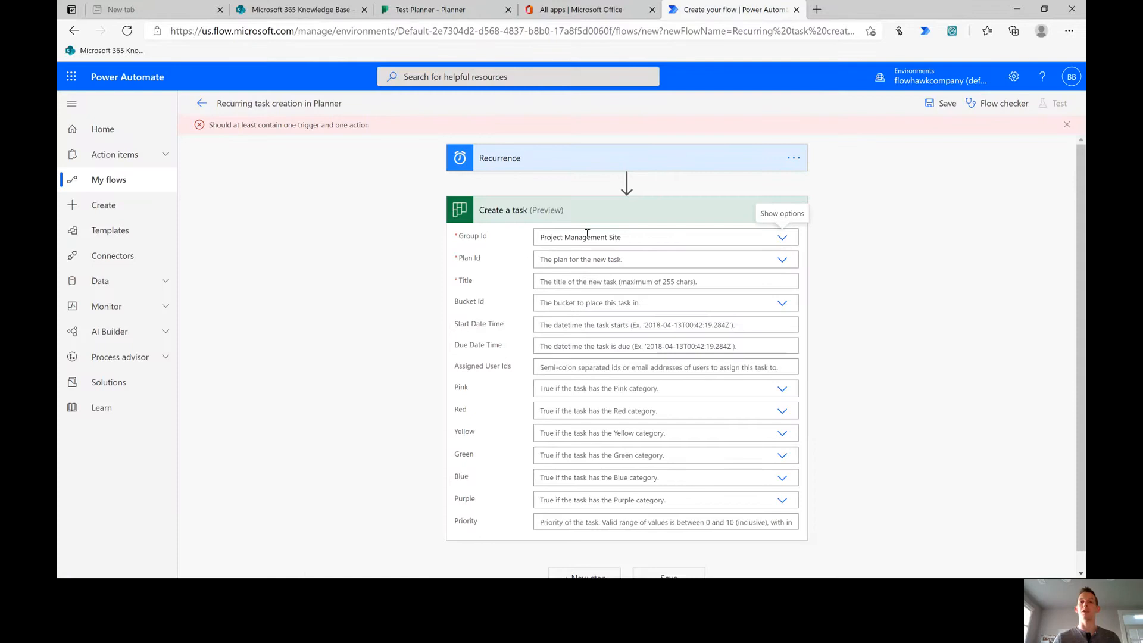
# Review the custom value option for Group Id, and switch to Planner to examine the group and plan IDs in the Test Planner board's web address.
pyautogui.click(763, 239)
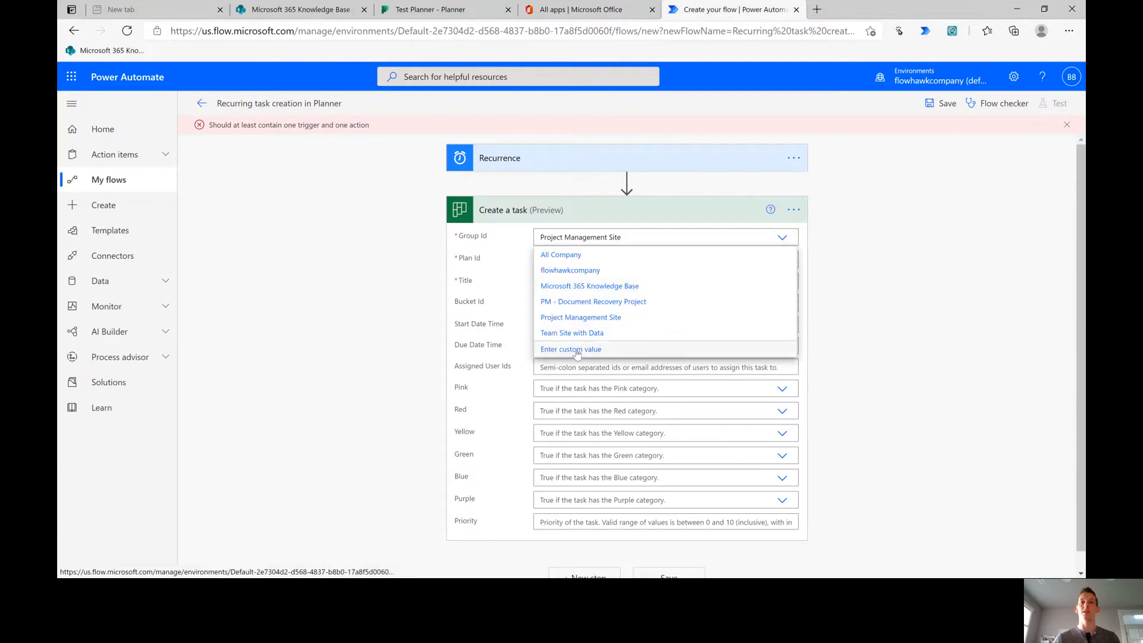
pyautogui.click(435, 10)
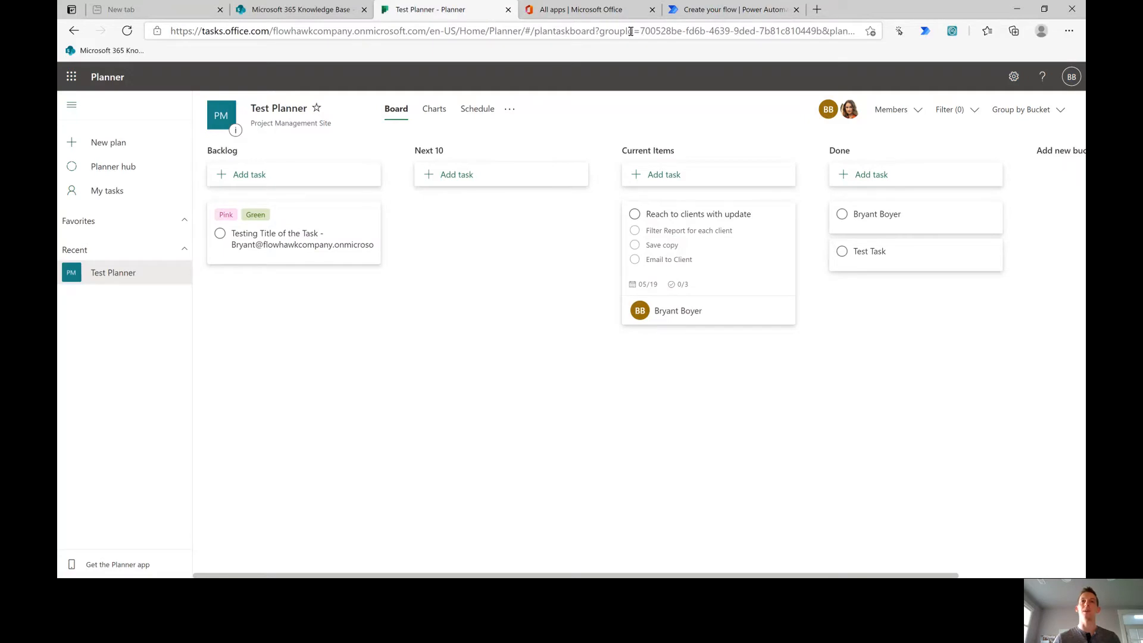
pyautogui.moveTo(642, 31); pyautogui.dragTo(819, 36)
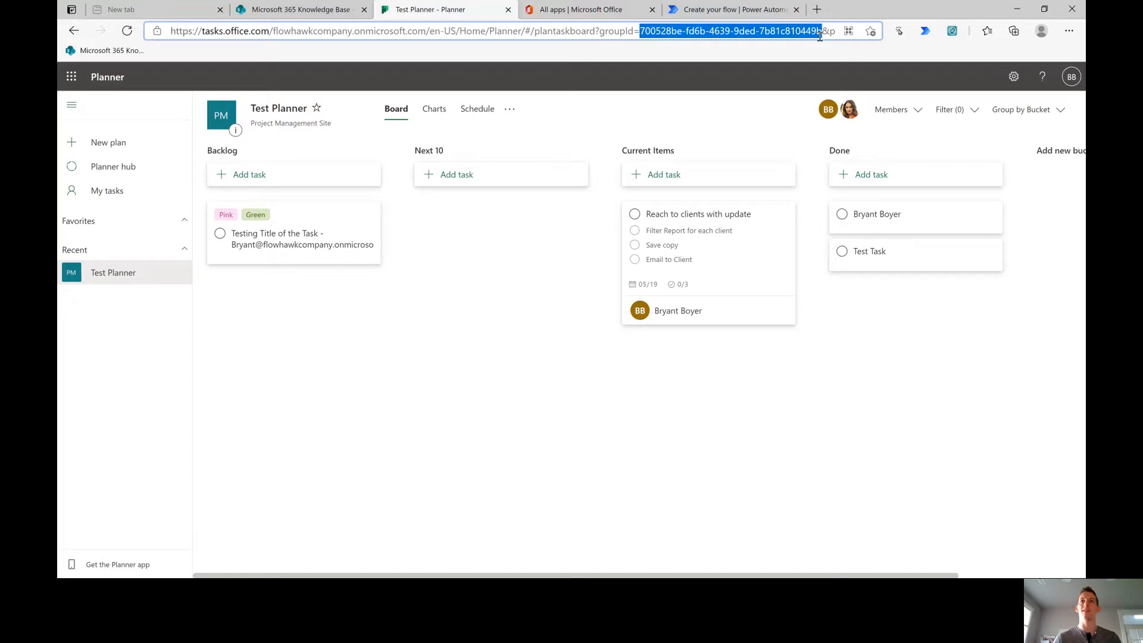
pyautogui.moveTo(823, 32); pyautogui.dragTo(640, 39)
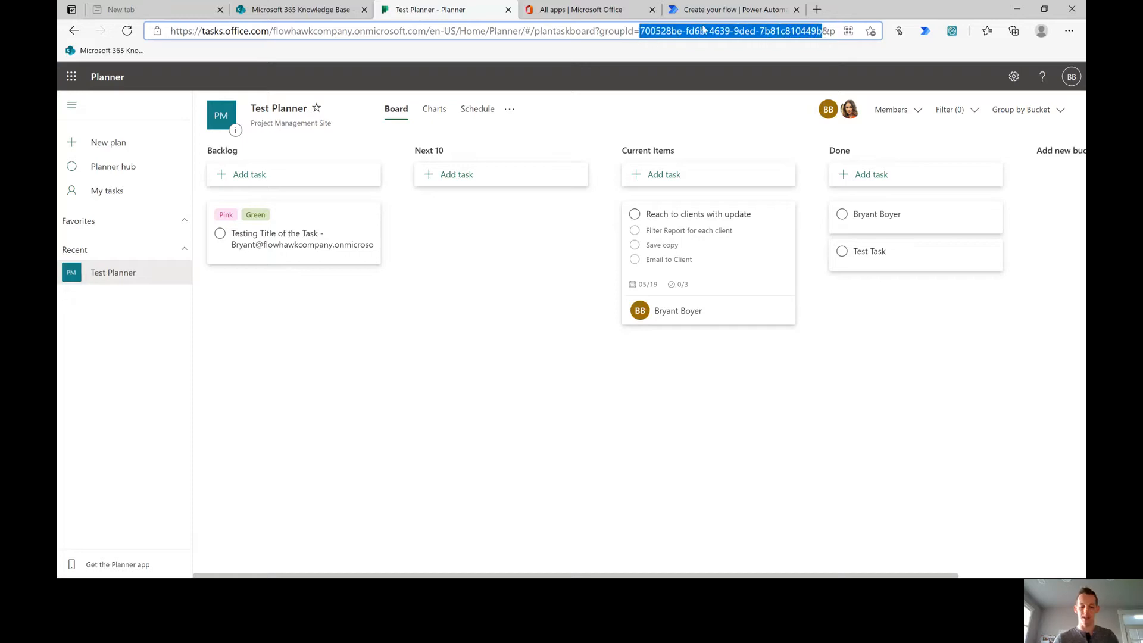
pyautogui.press('Right')
pyautogui.press('Right')
pyautogui.press('Right')
pyautogui.press('Right')
pyautogui.press('Right')
pyautogui.press('Right')
pyautogui.press('Right')
pyautogui.press('Right')
pyautogui.press('Right')
pyautogui.press('Right')
pyautogui.press('Right')
pyautogui.press('Right')
pyautogui.press('Right')
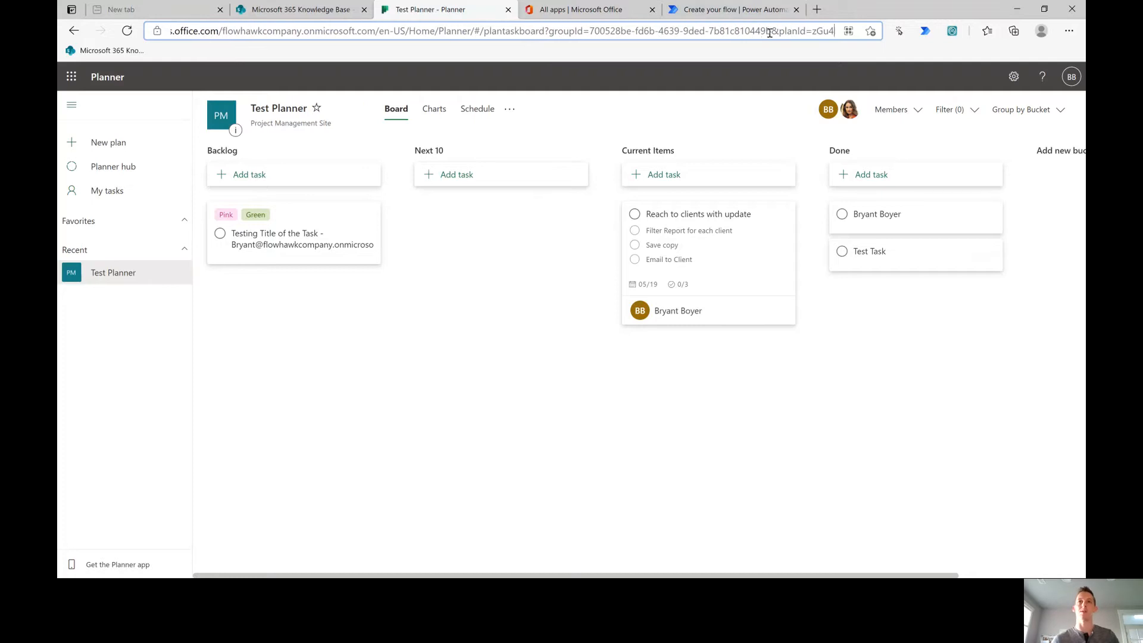
pyautogui.moveTo(771, 33); pyautogui.dragTo(588, 34)
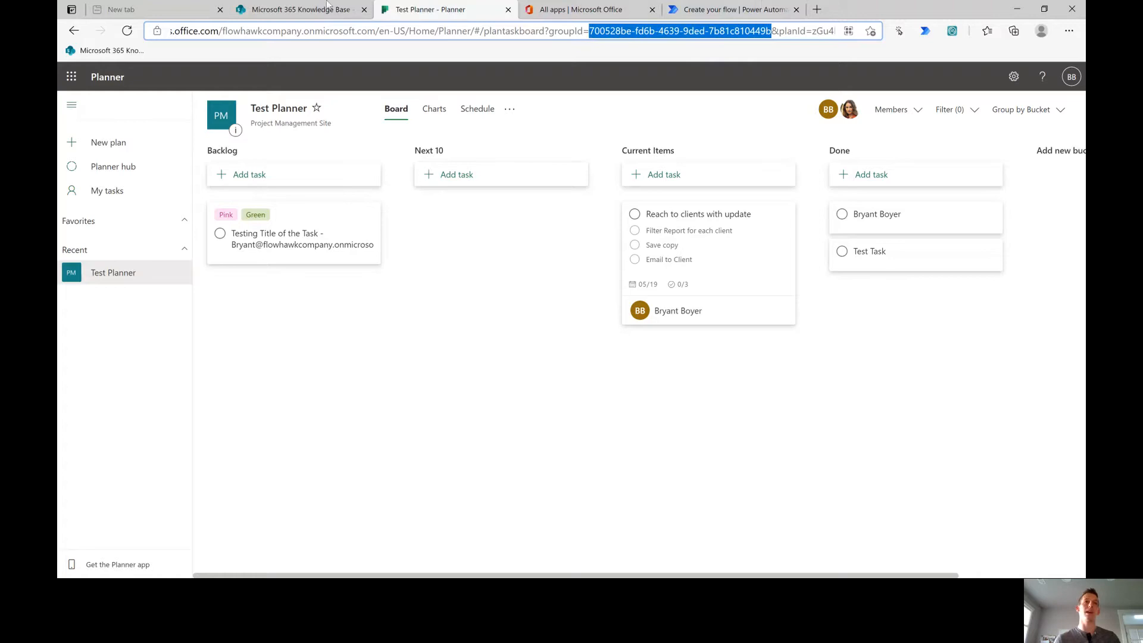
pyautogui.click(745, 9)
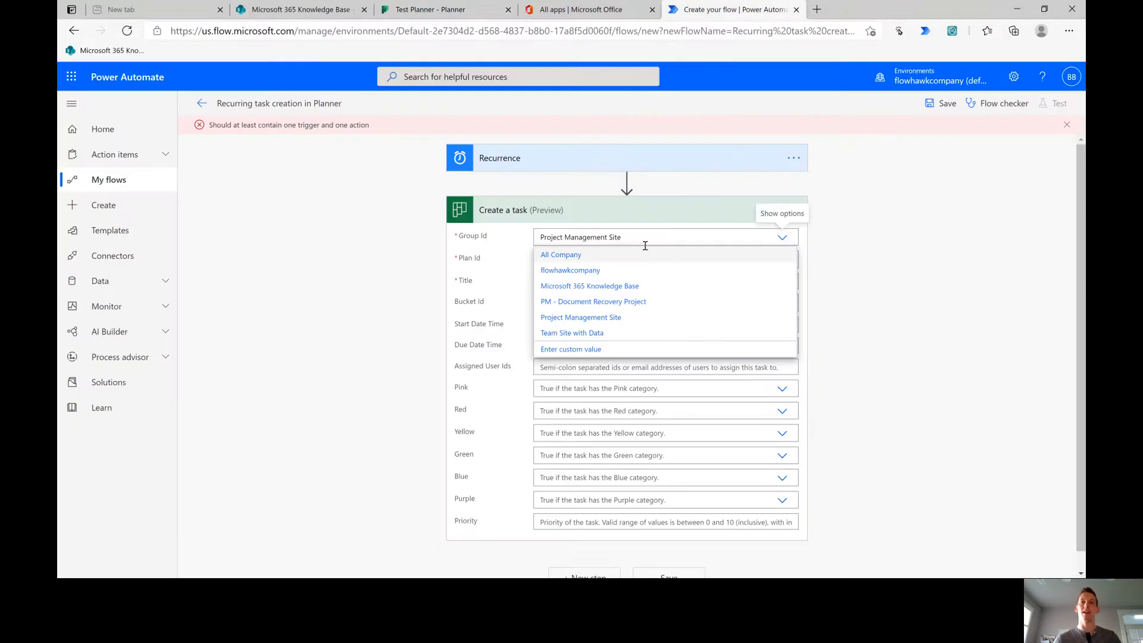
# Keep the selected group and set the Create a task action's Plan Id to Test Planner.
pyautogui.click(846, 248)
pyautogui.click(697, 260)
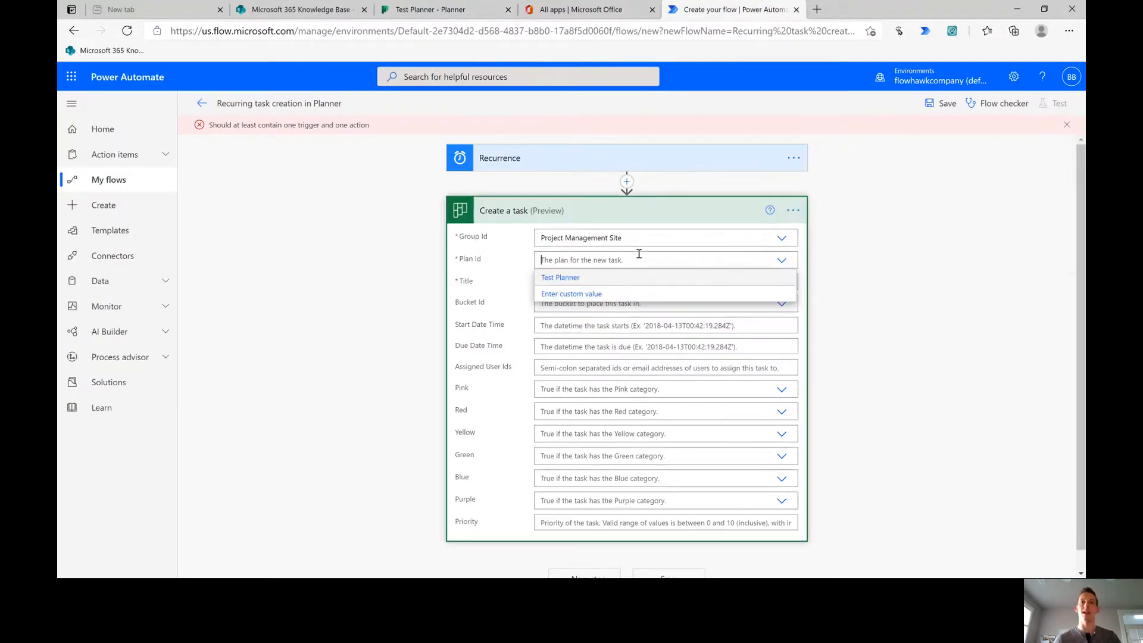
pyautogui.click(592, 279)
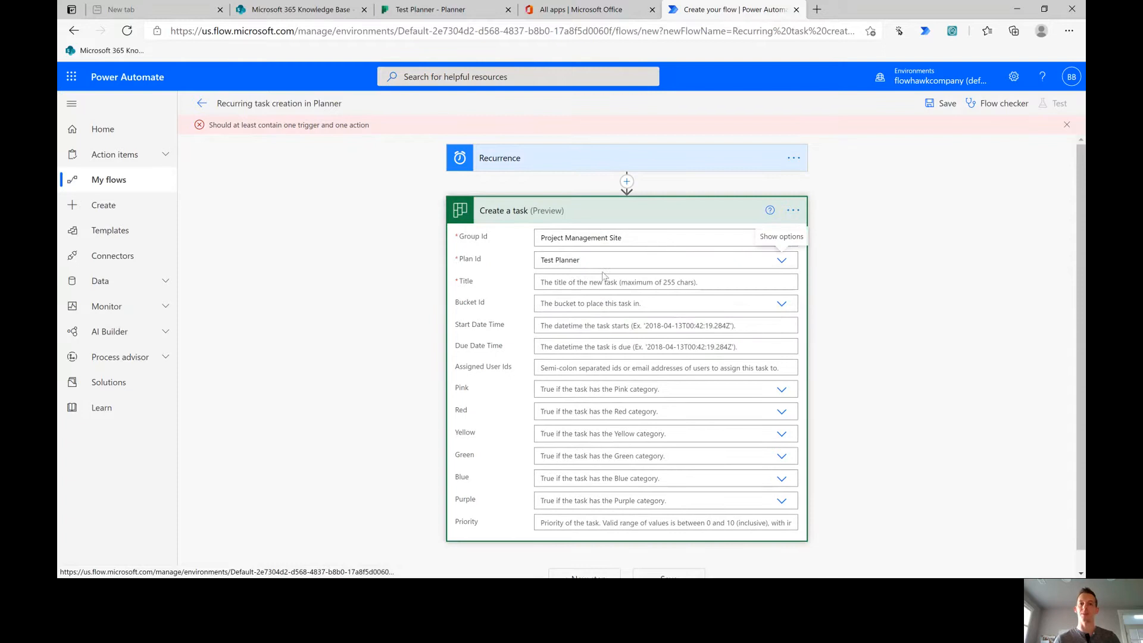
# Check the existing task's title in Planner and set the Create a task action's Title to "Reach out to clients with update".
pyautogui.click(685, 283)
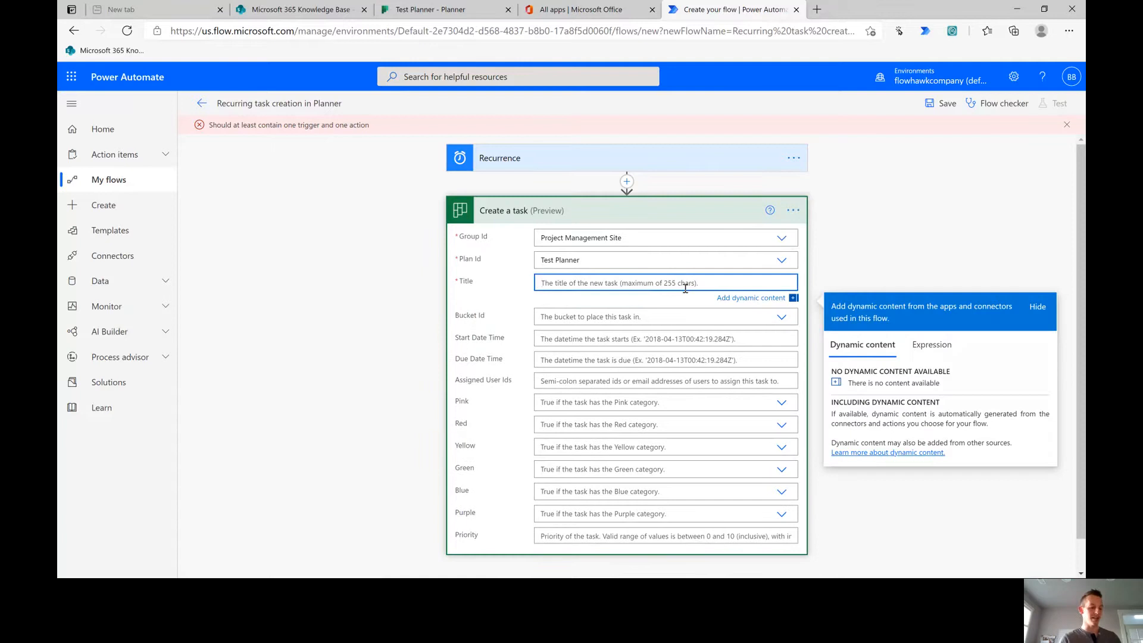
pyautogui.click(417, 10)
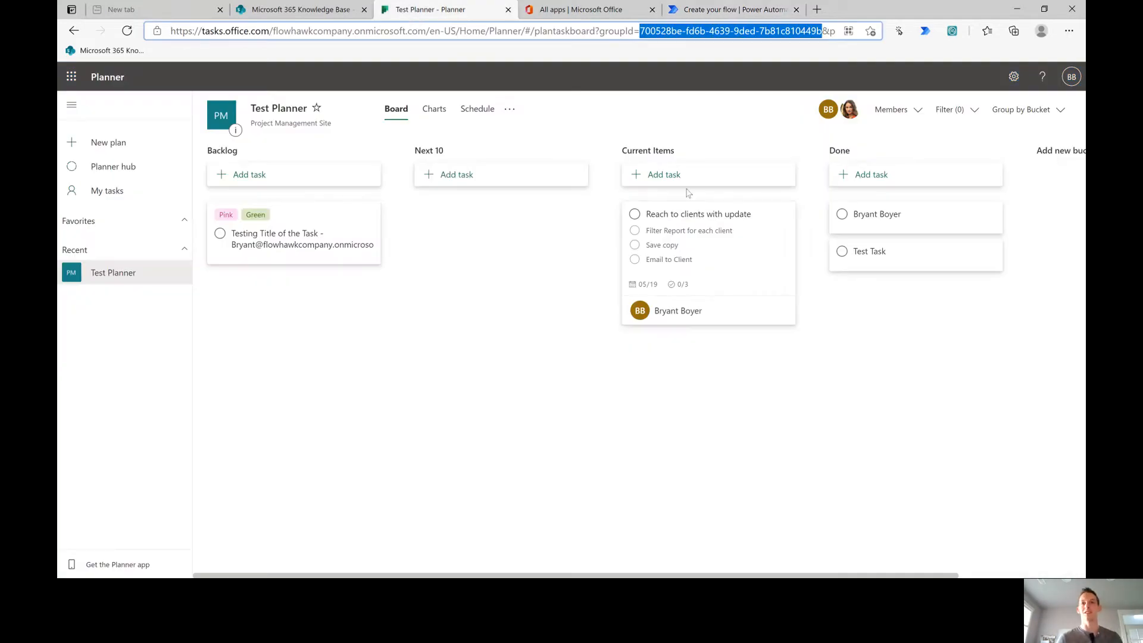
pyautogui.click(744, 12)
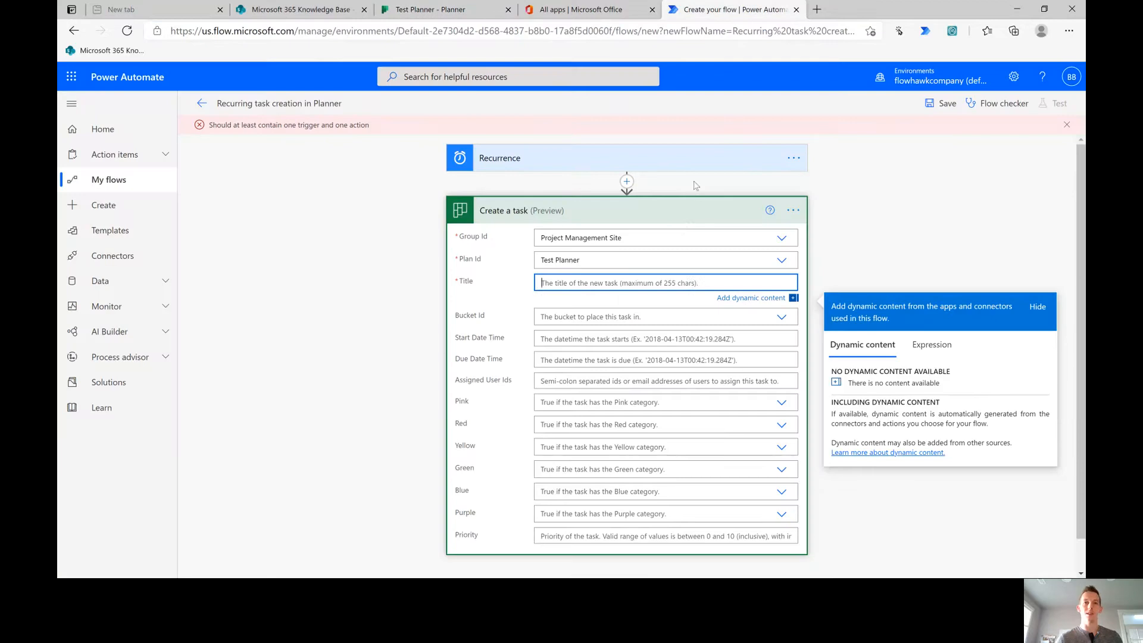
pyautogui.write('Reach out to')
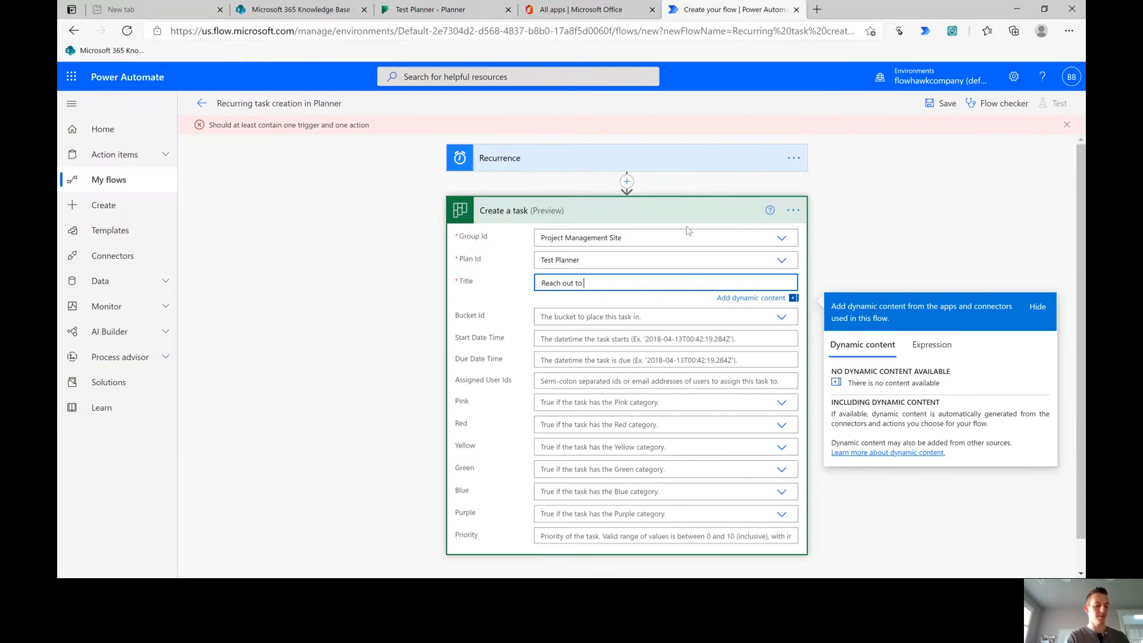
pyautogui.write(' clients with update')
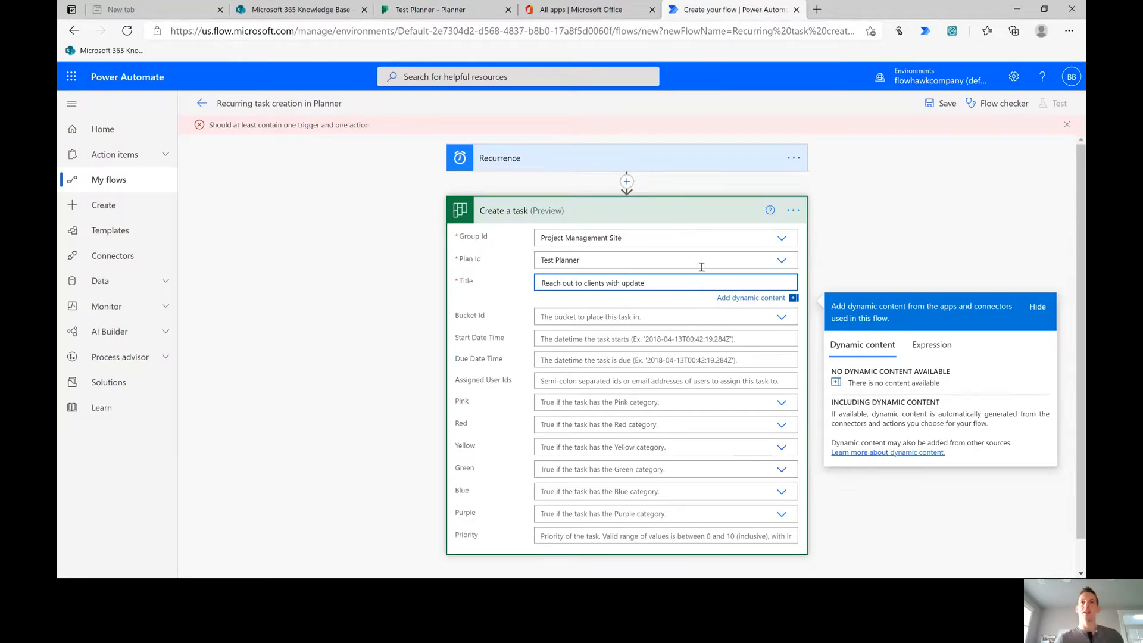
# Check the bucket names on the Test Planner board and set the action's Bucket Id to Current Items.
pyautogui.click(694, 316)
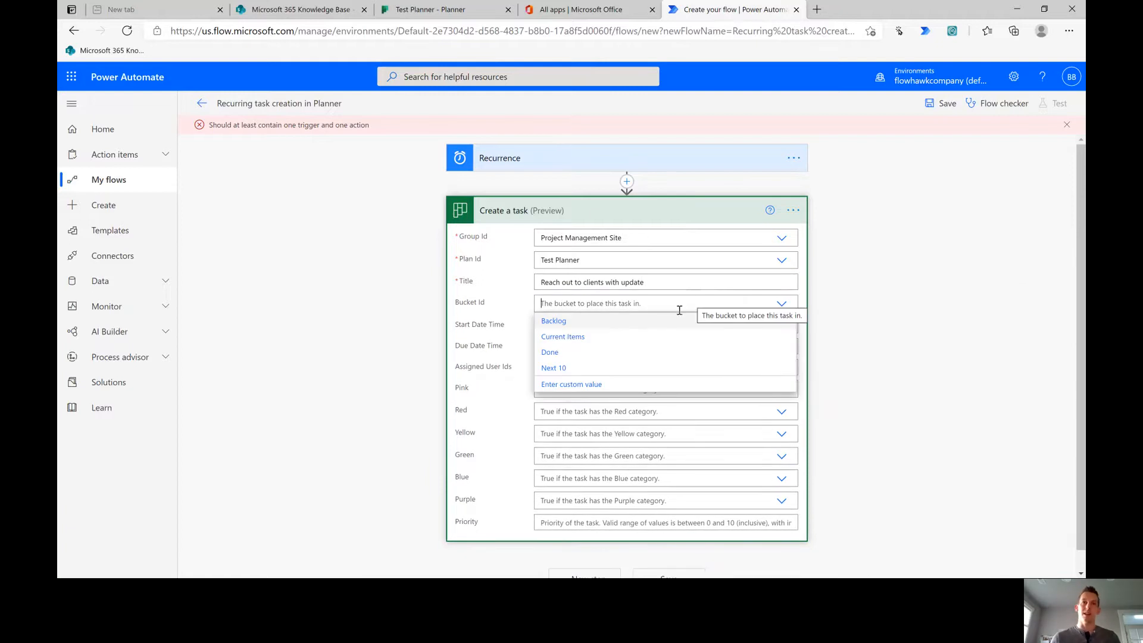
pyautogui.click(412, 11)
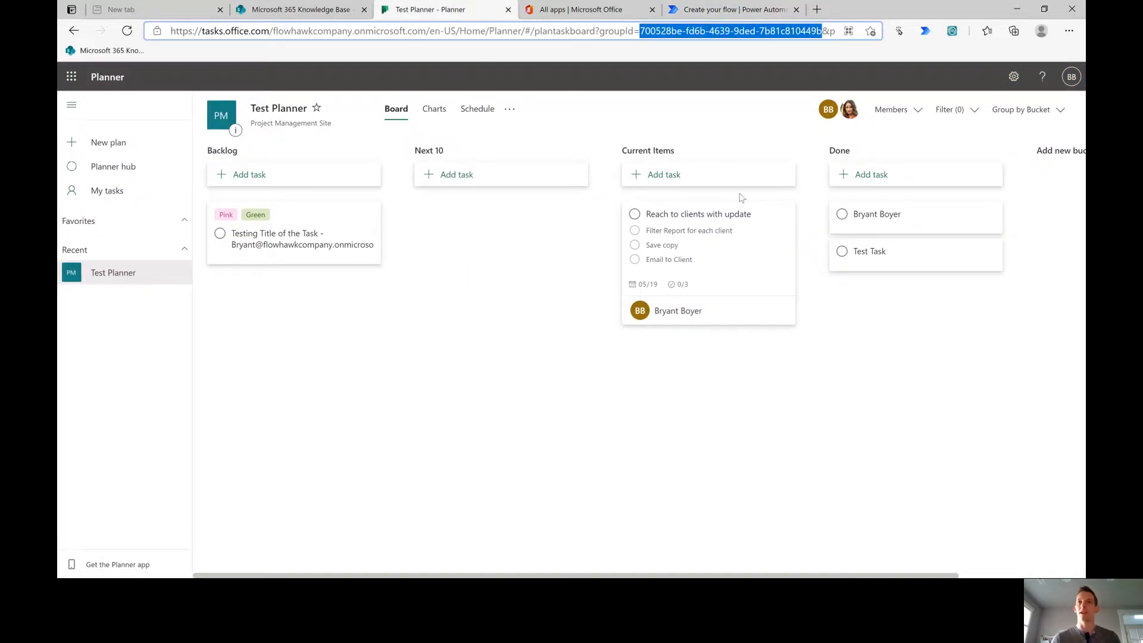
pyautogui.click(792, 151)
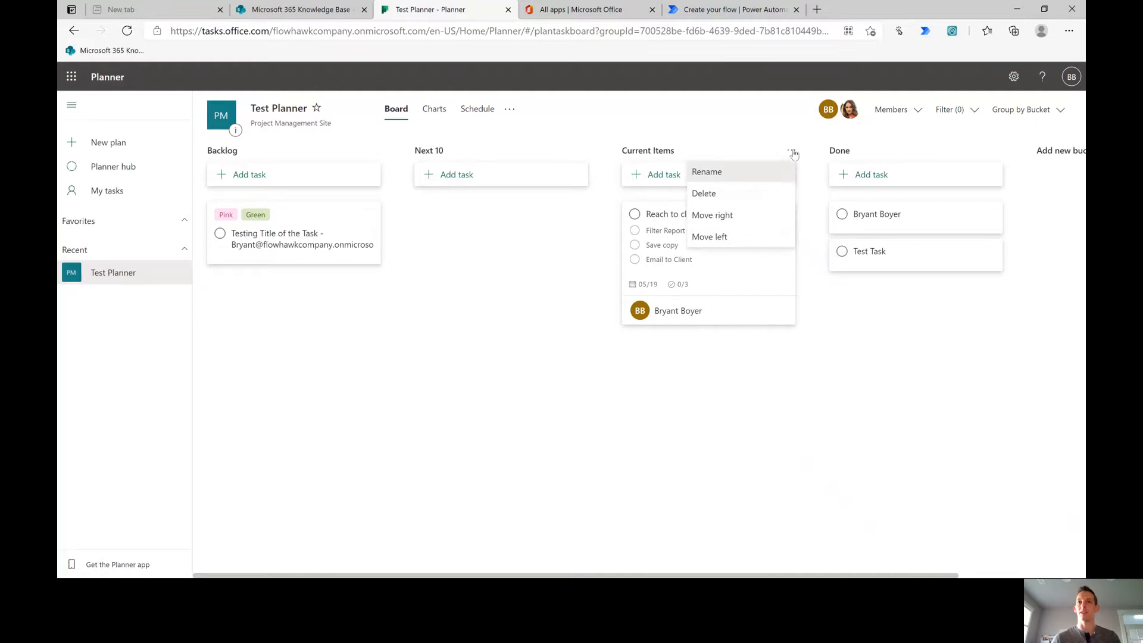
pyautogui.click(634, 154)
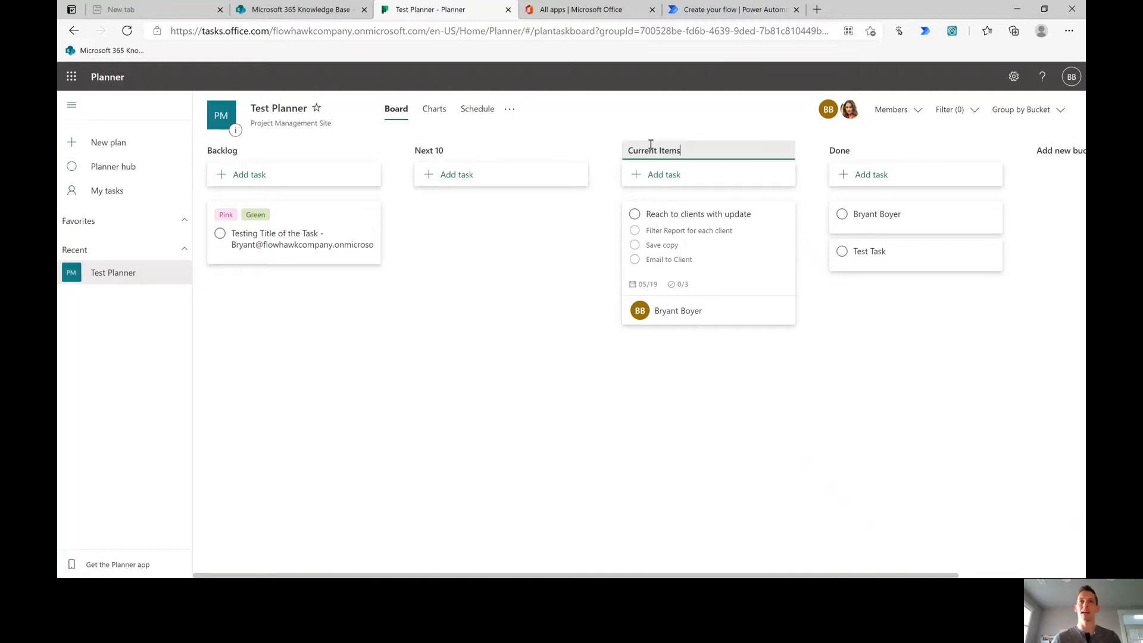
pyautogui.click(682, 119)
pyautogui.click(689, 37)
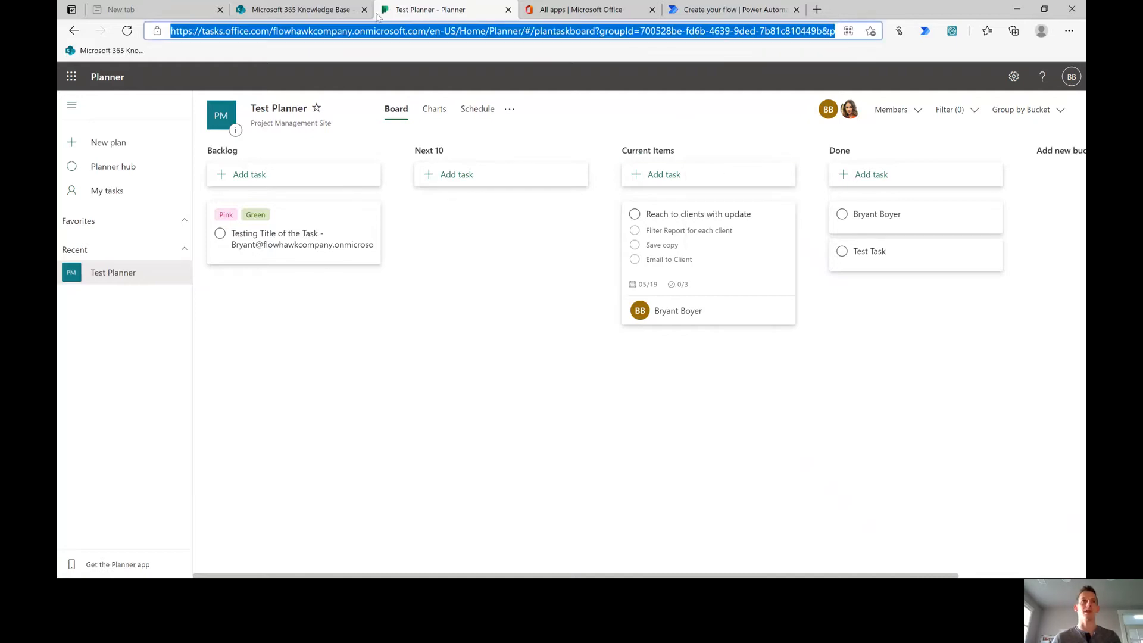
pyautogui.click(733, 10)
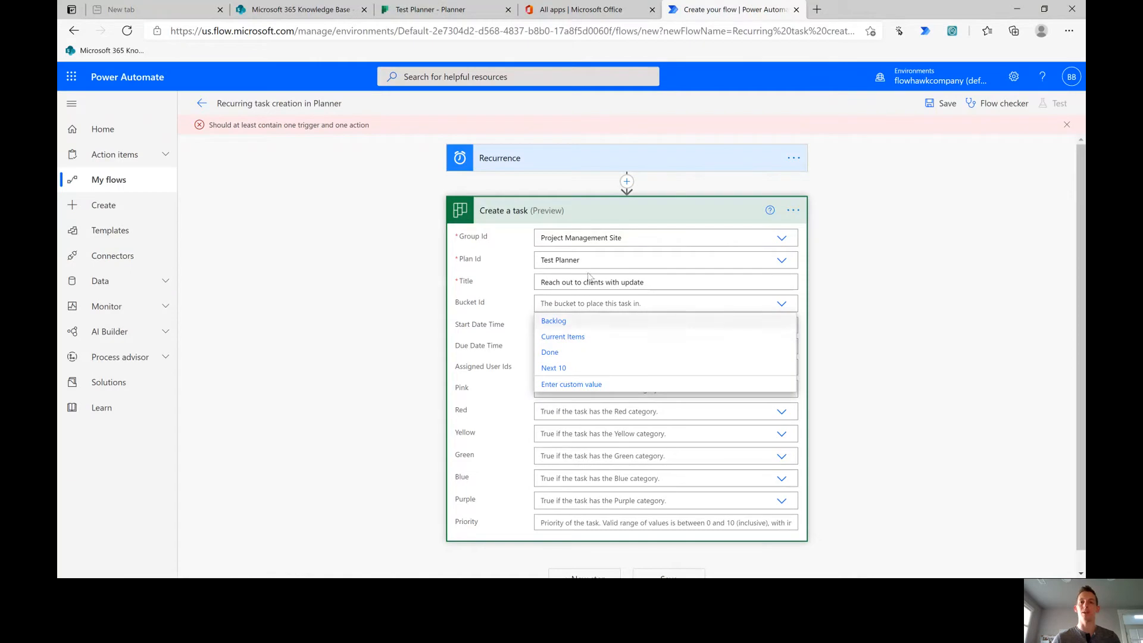
pyautogui.click(566, 338)
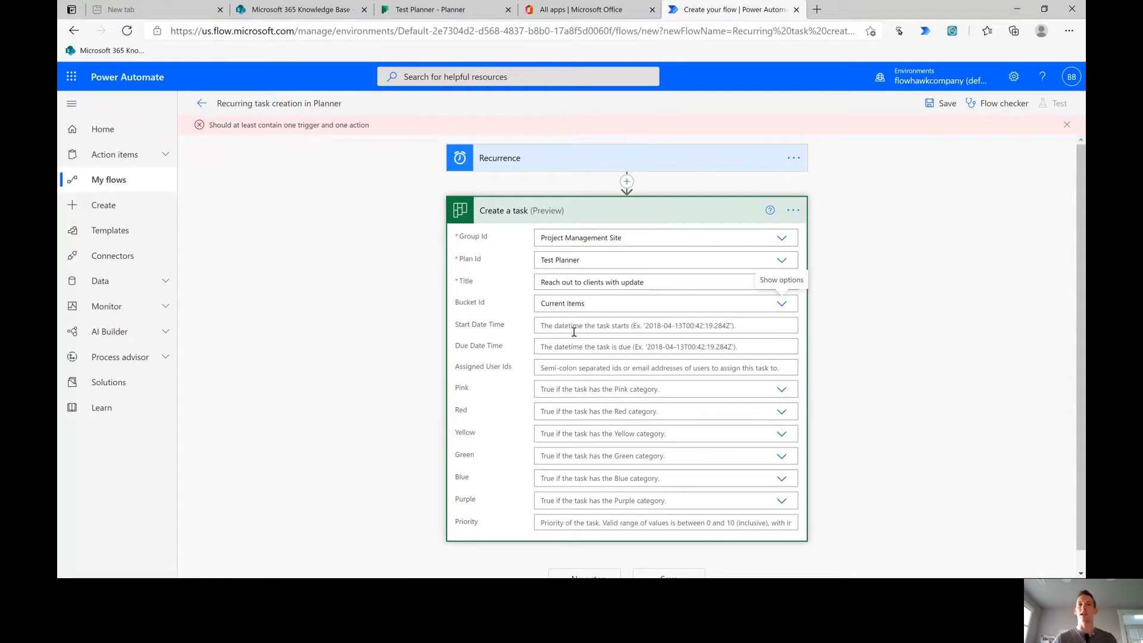
# Leave Start Date Time empty and set Due Date Time to the expression utcNow().
pyautogui.click(577, 327)
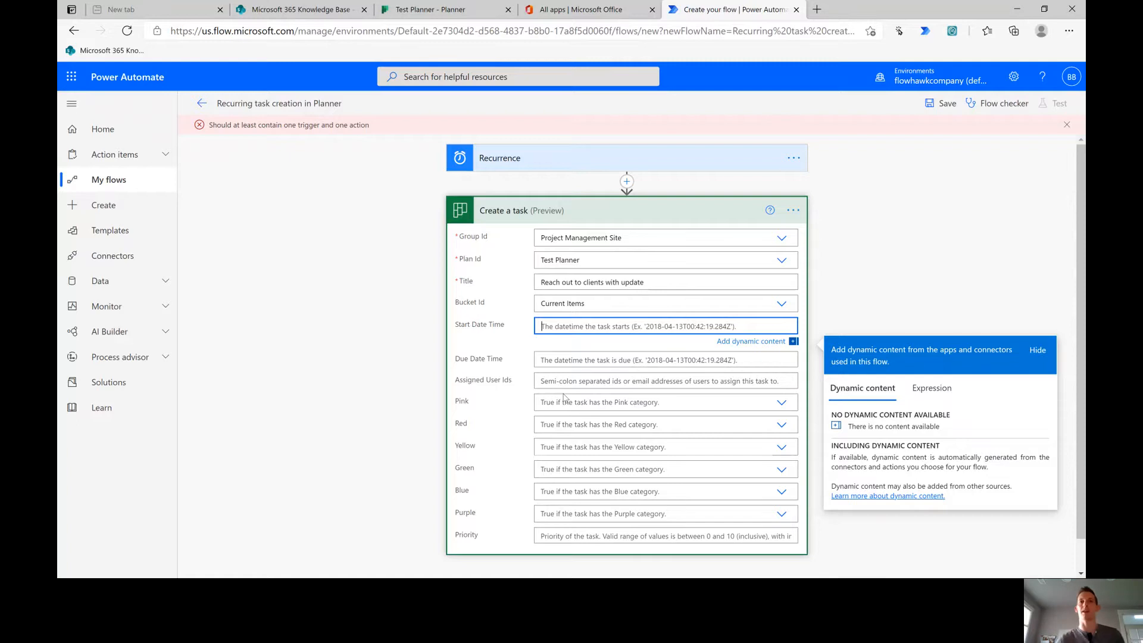
pyautogui.click(611, 358)
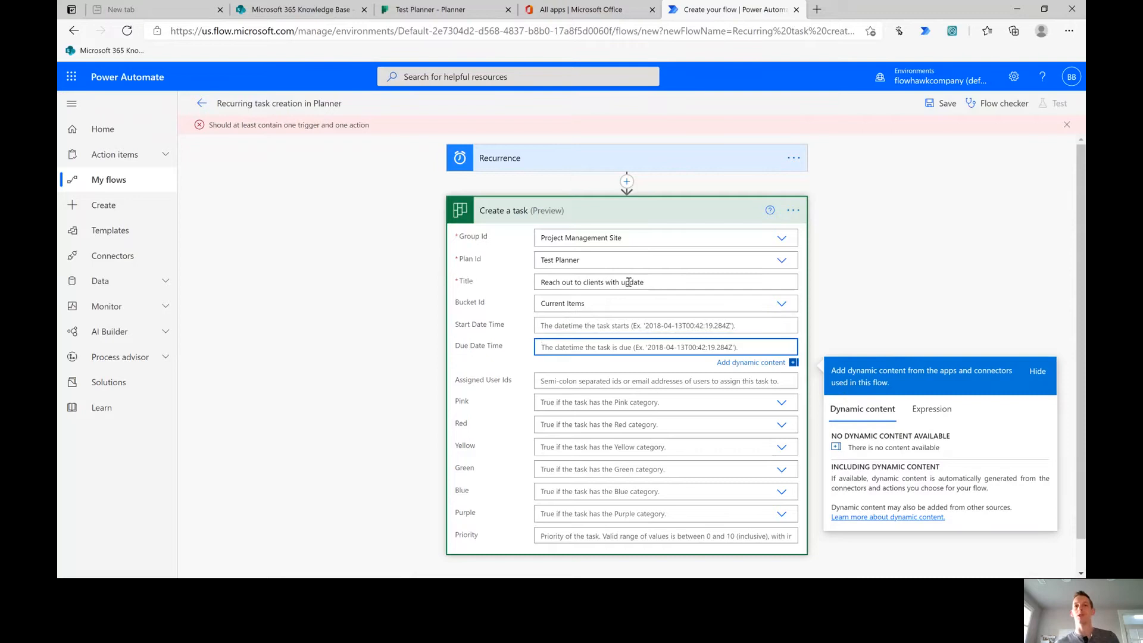
pyautogui.click(932, 409)
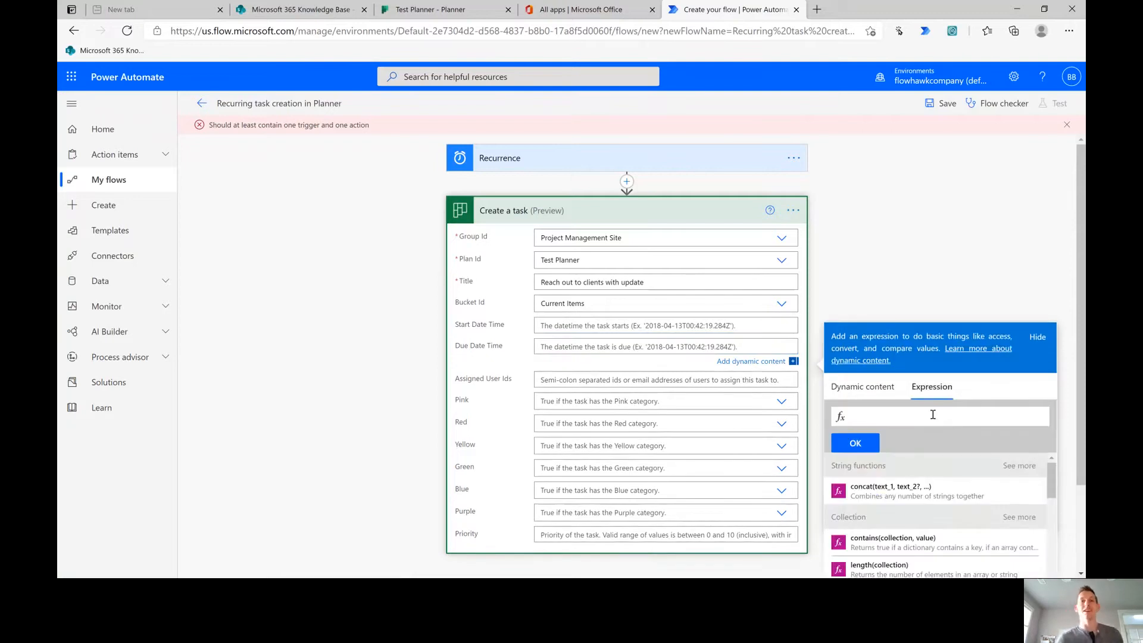
pyautogui.click(601, 347)
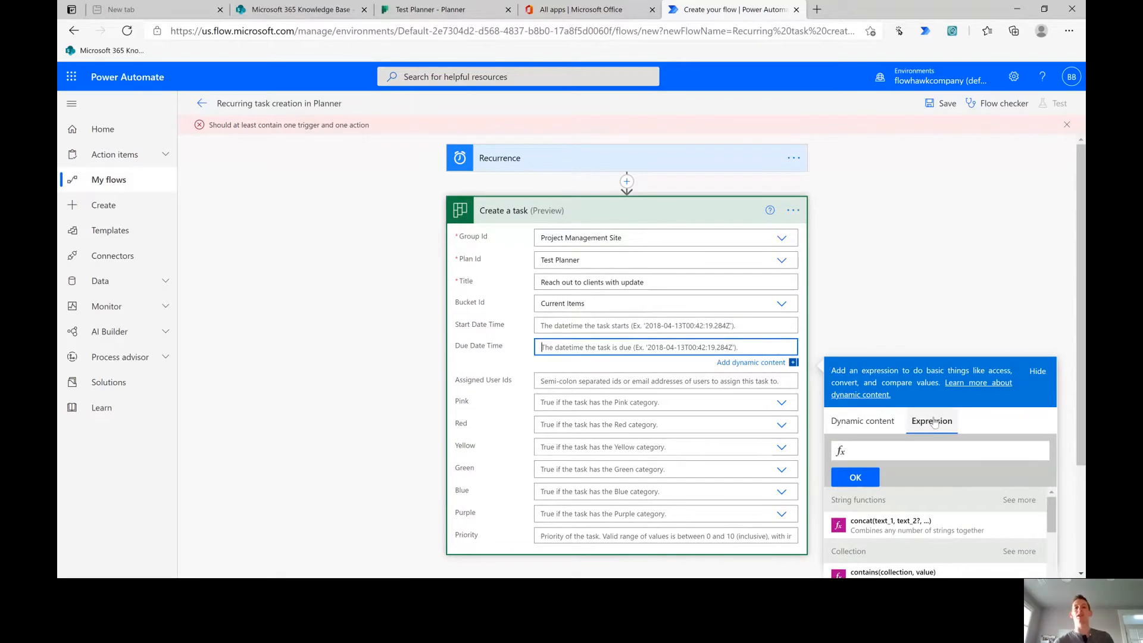
pyautogui.click(911, 449)
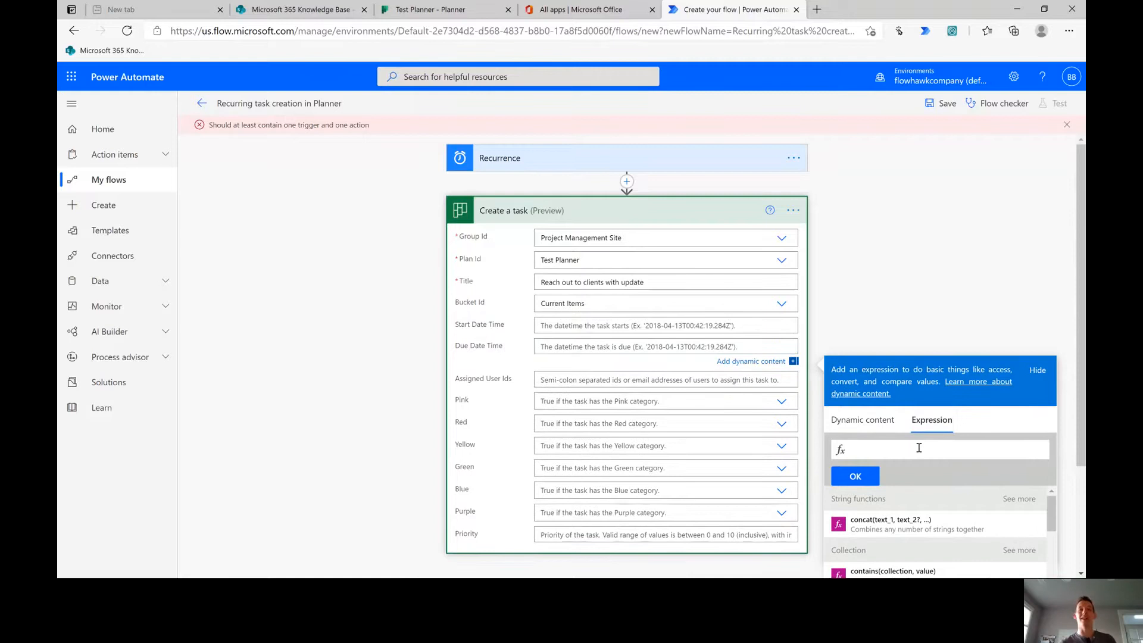
pyautogui.write('ut')
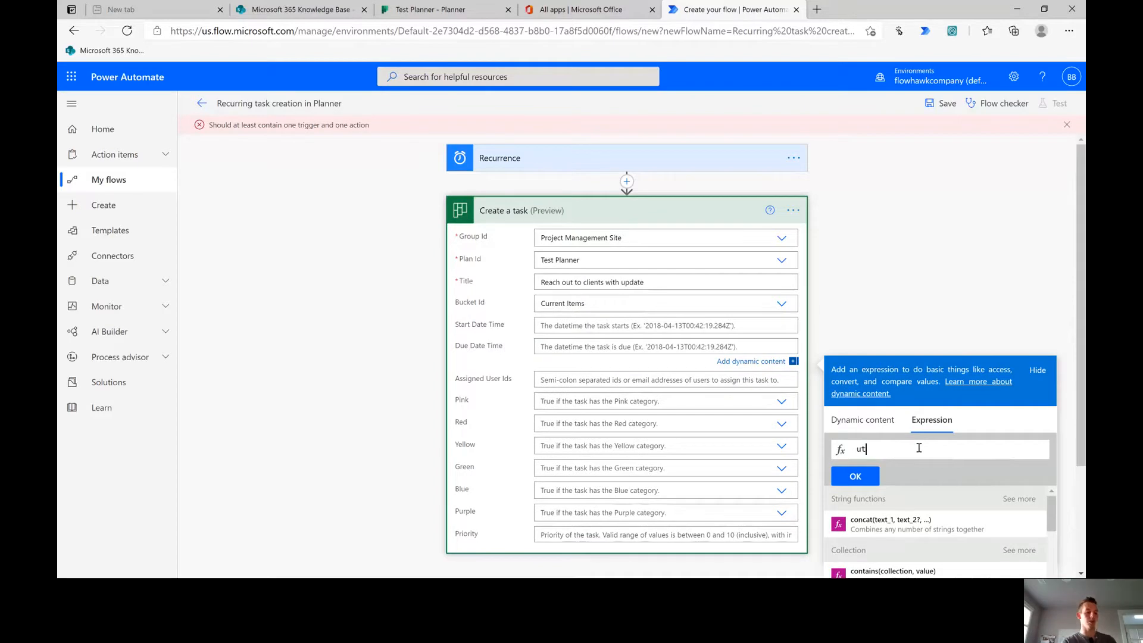
pyautogui.write('c')
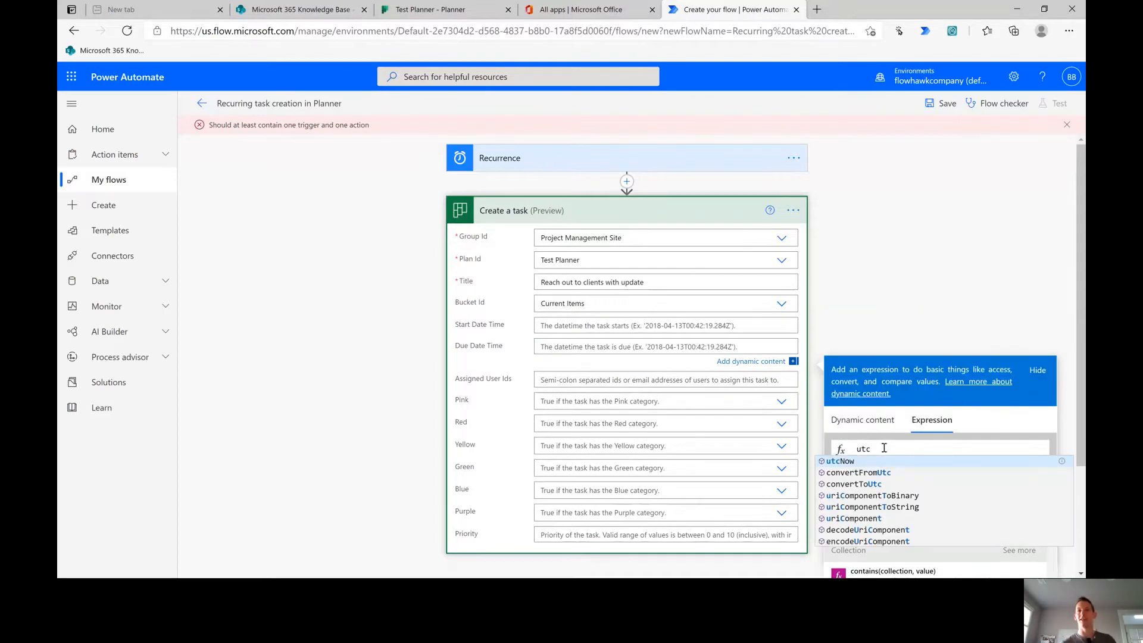
pyautogui.click(858, 463)
pyautogui.click(874, 480)
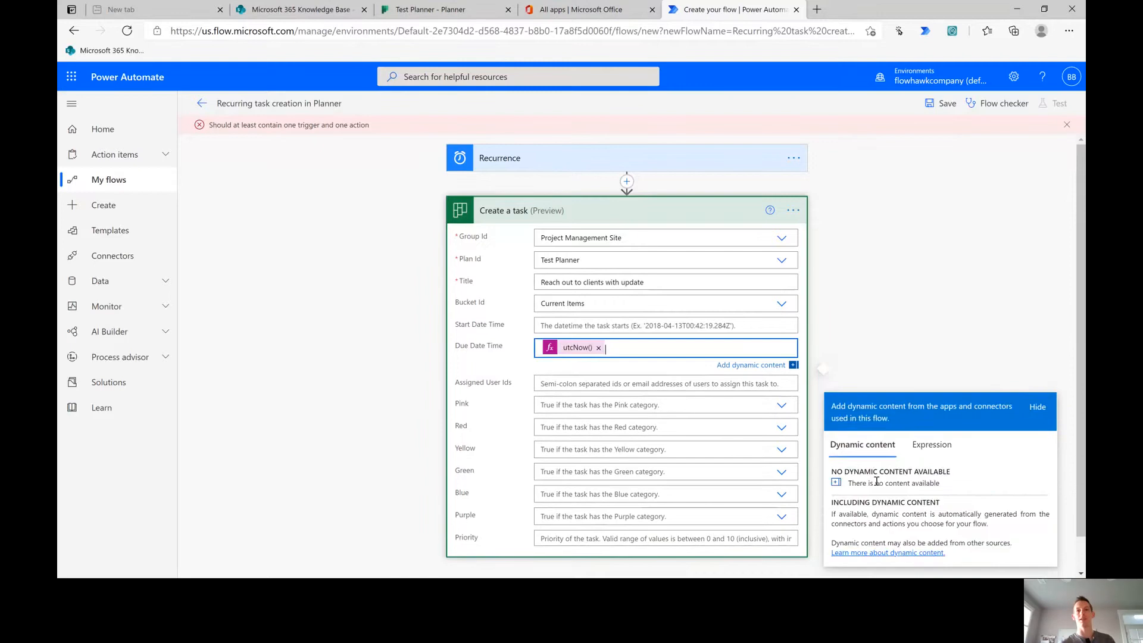
# Replace the Due Date Time expression with addHours(utcNow(),8) and update it.
pyautogui.click(579, 352)
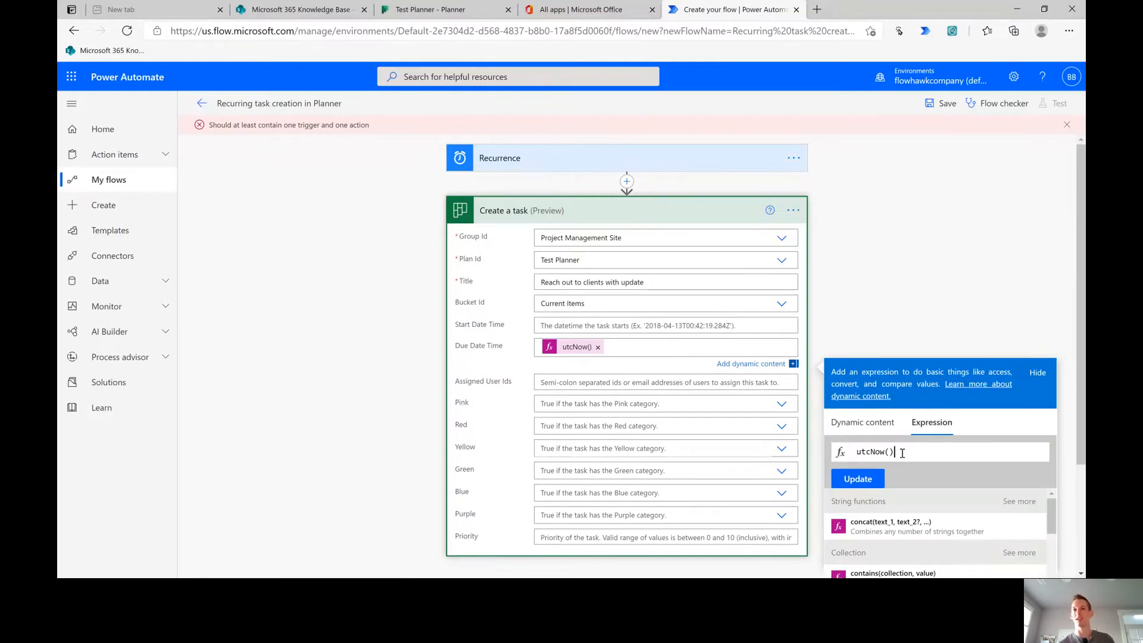
pyautogui.moveTo(902, 453); pyautogui.dragTo(841, 455)
pyautogui.write('add')
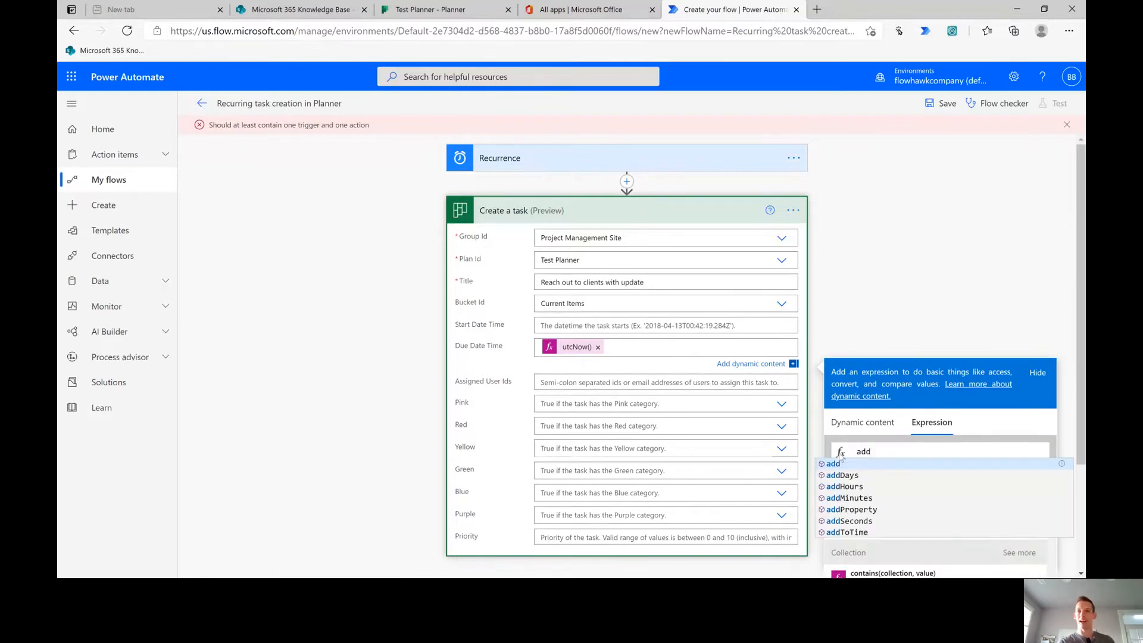
pyautogui.write('Hours(')
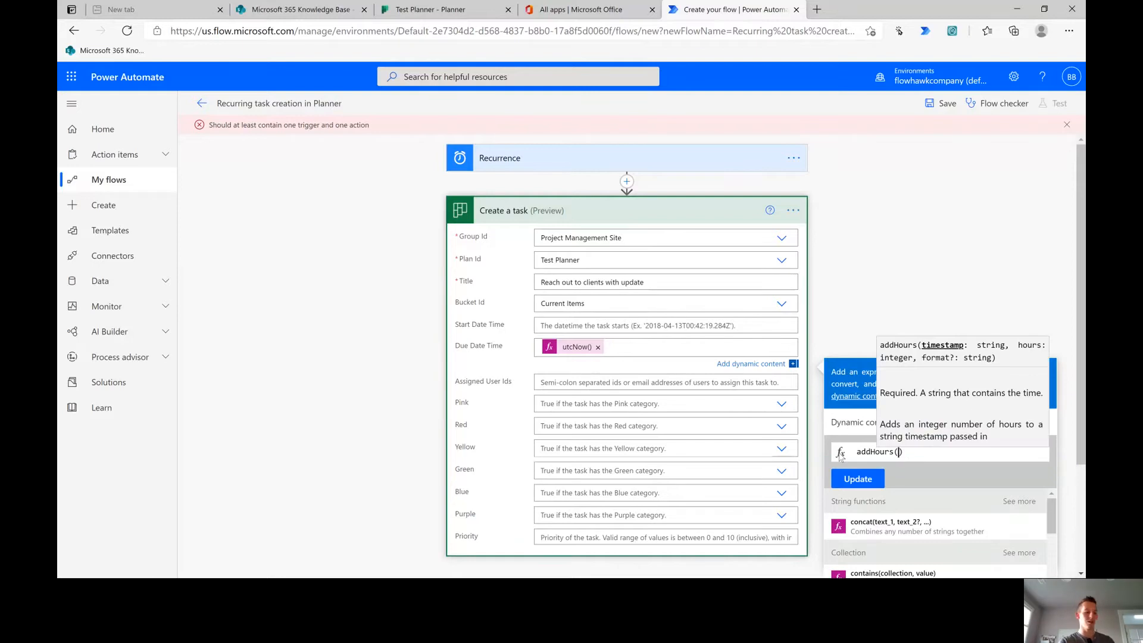
pyautogui.write('utc')
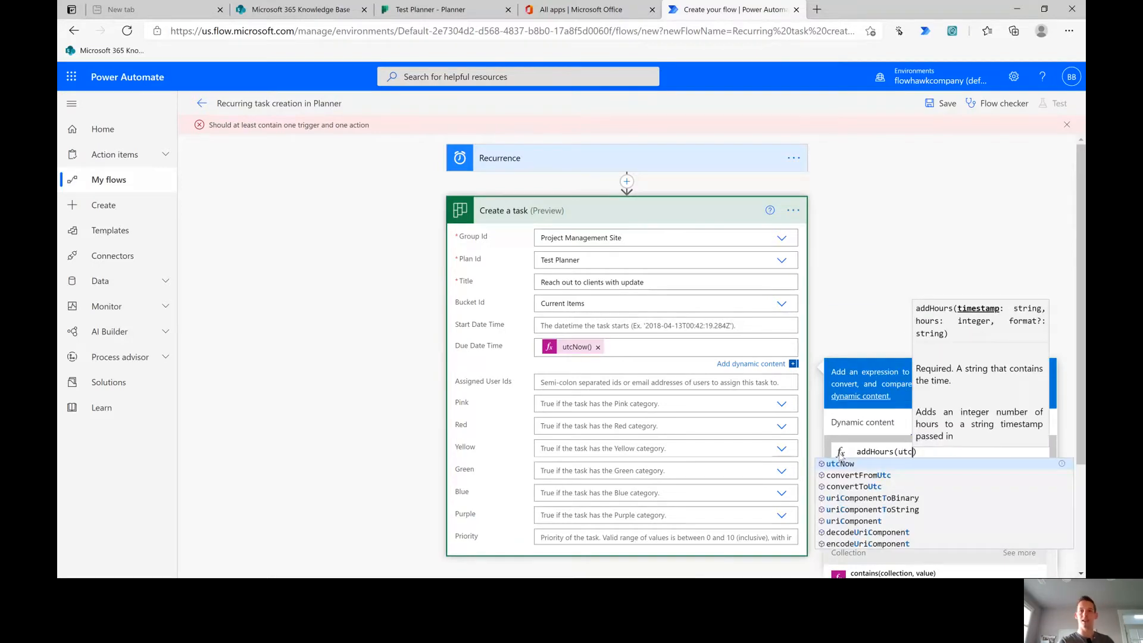
pyautogui.write('Now(),')
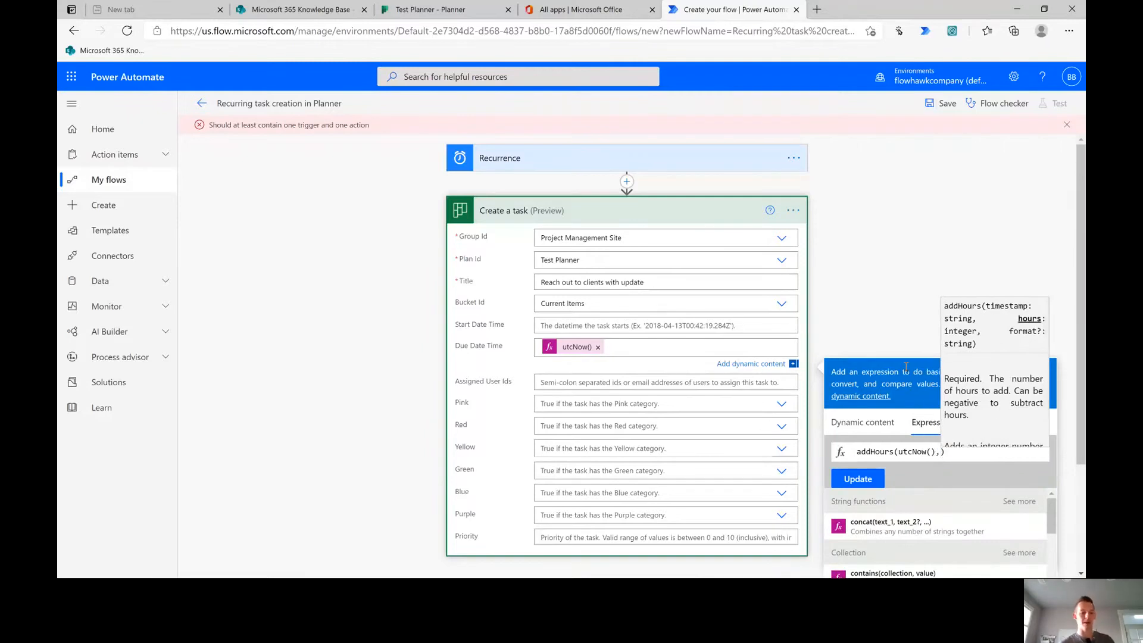
pyautogui.write('8')
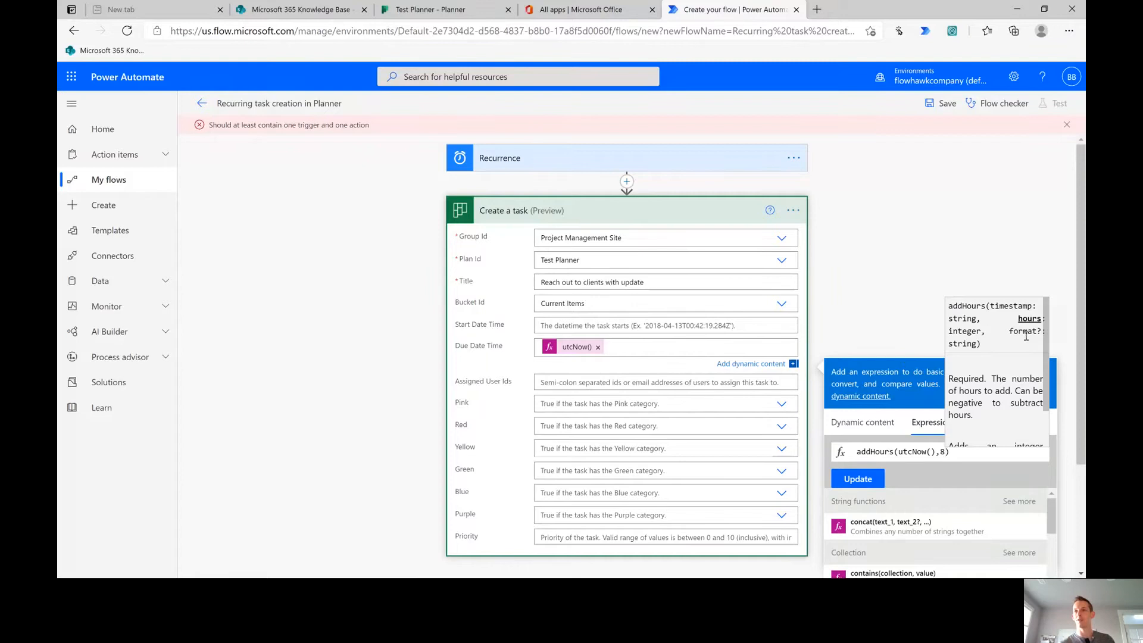
pyautogui.click(859, 480)
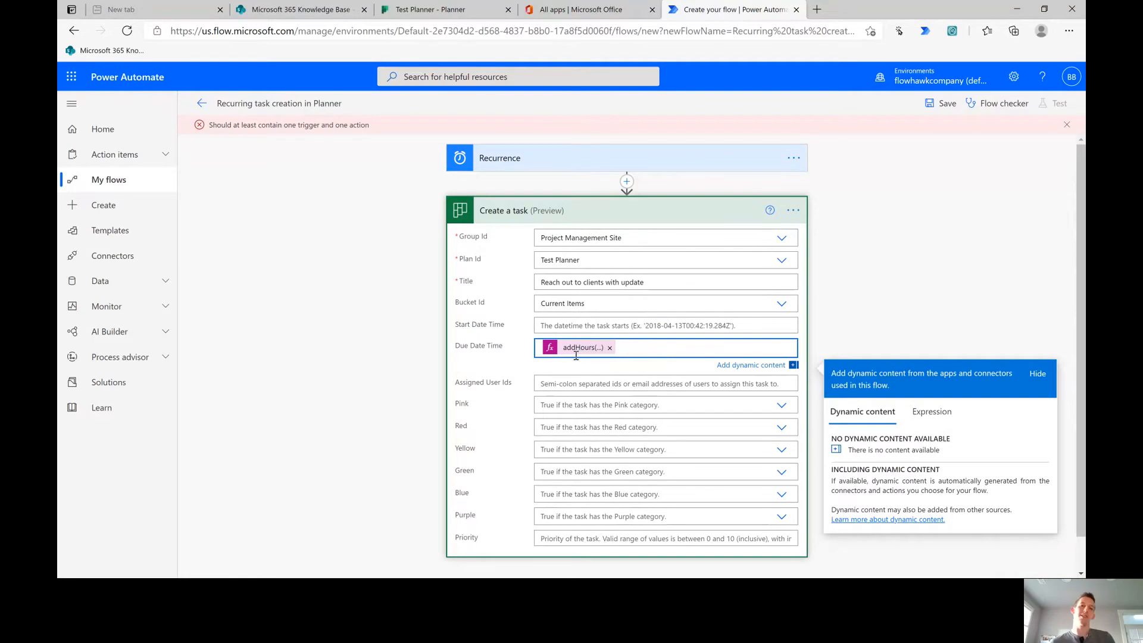
pyautogui.click(585, 384)
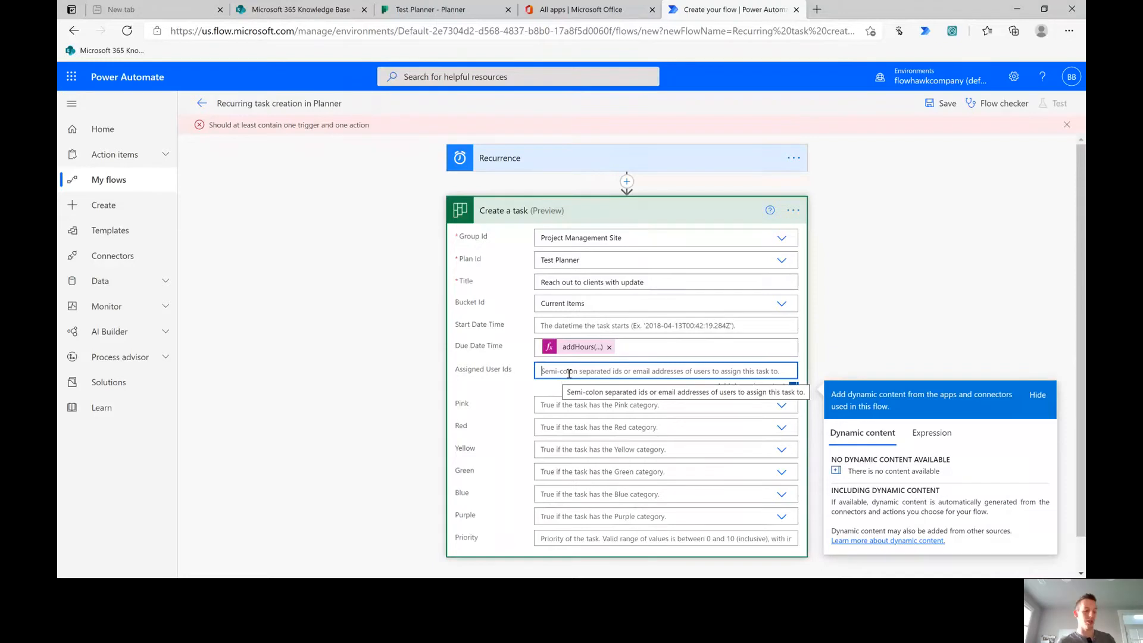
pyautogui.write('bryant')
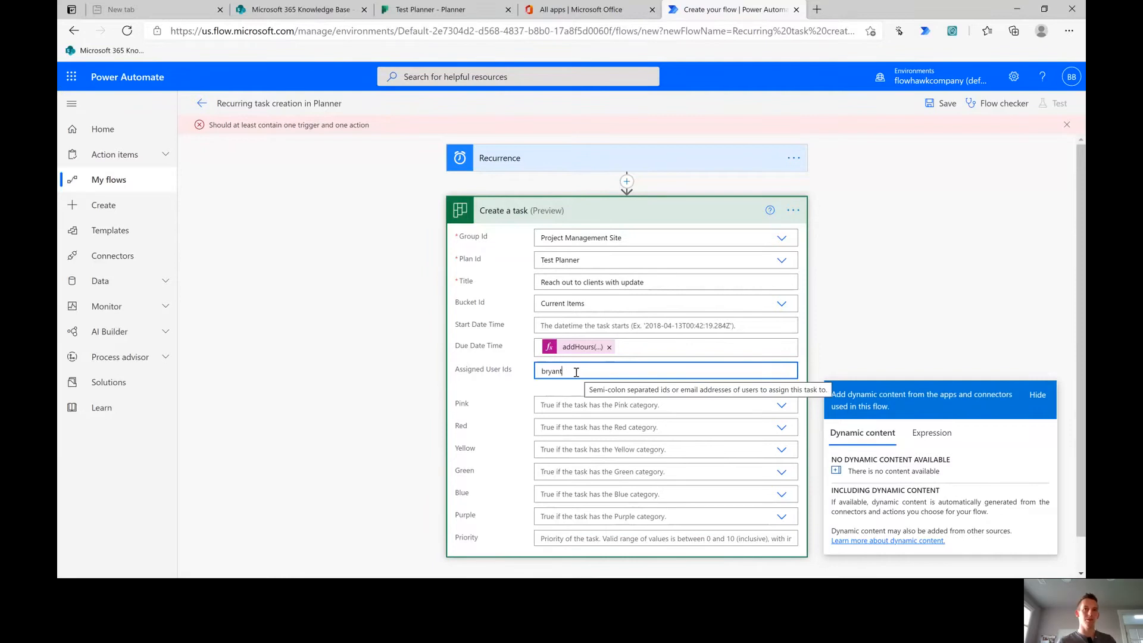
pyautogui.moveTo(573, 372); pyautogui.dragTo(525, 376)
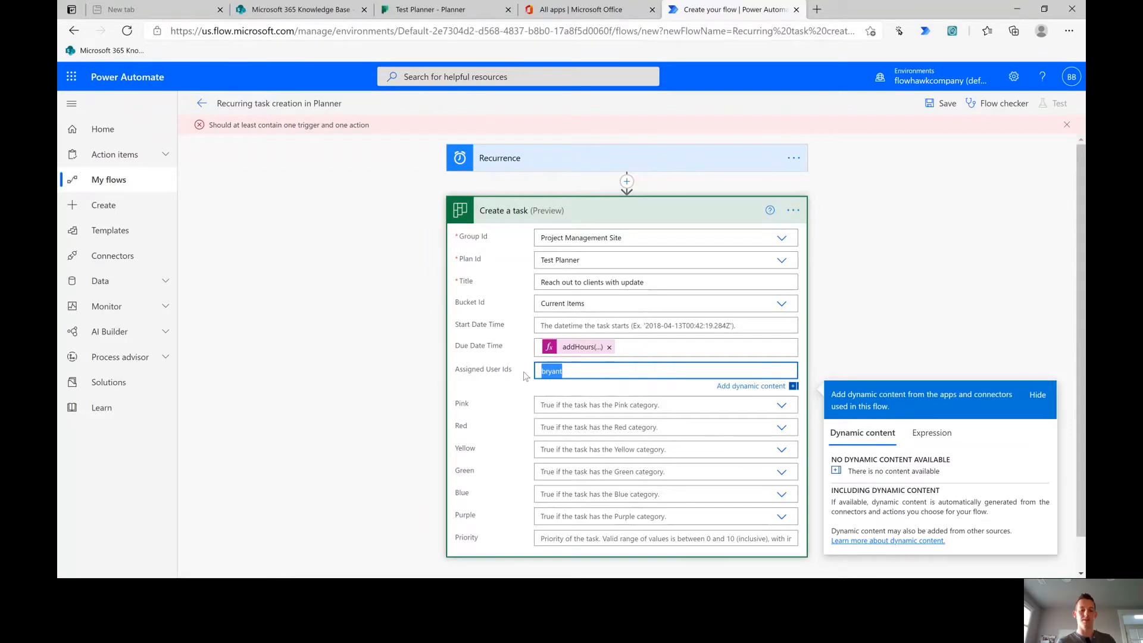
pyautogui.press('BackSpace')
pyautogui.click(863, 343)
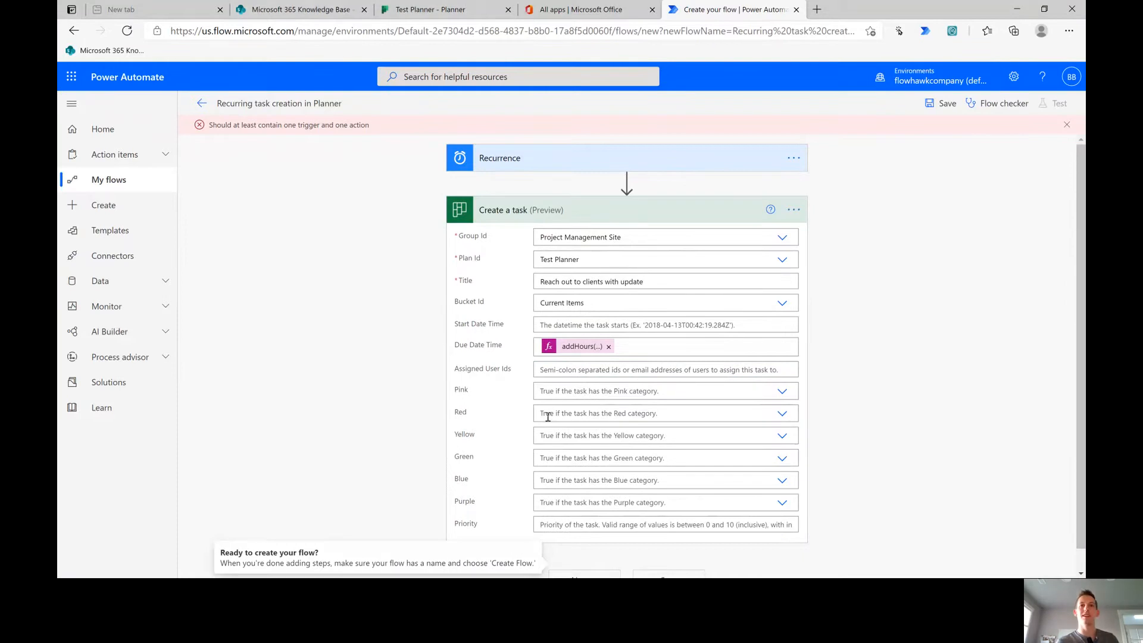
# Switch to Planner and examine the details of the "Reach to clients with update" task in Current Items.
pyautogui.scroll(-2, 548, 416)
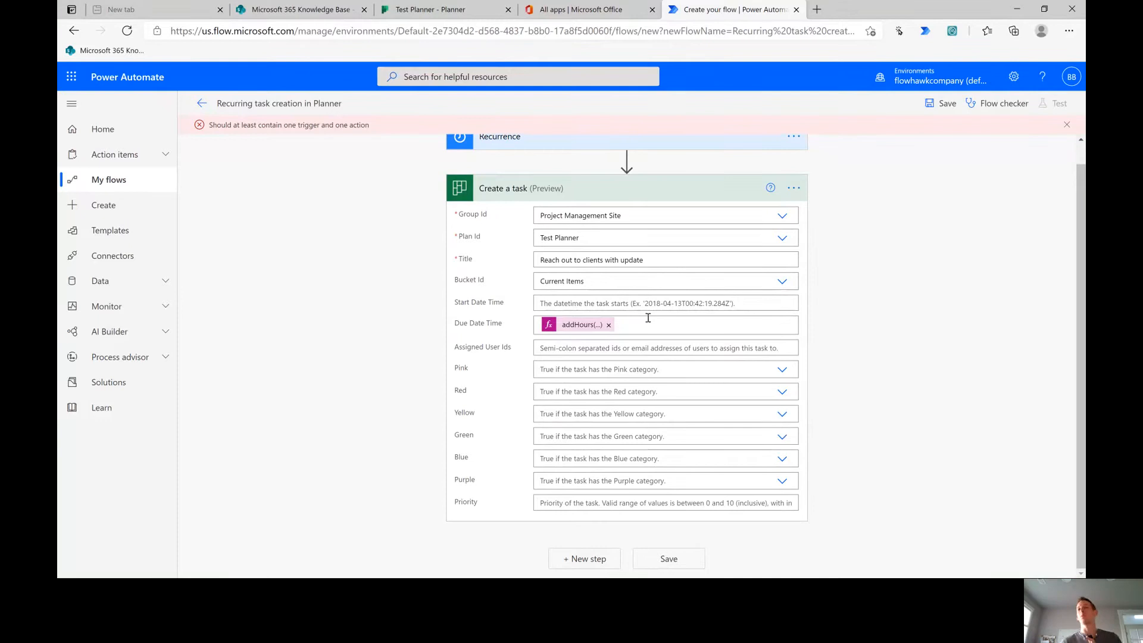
pyautogui.click(439, 9)
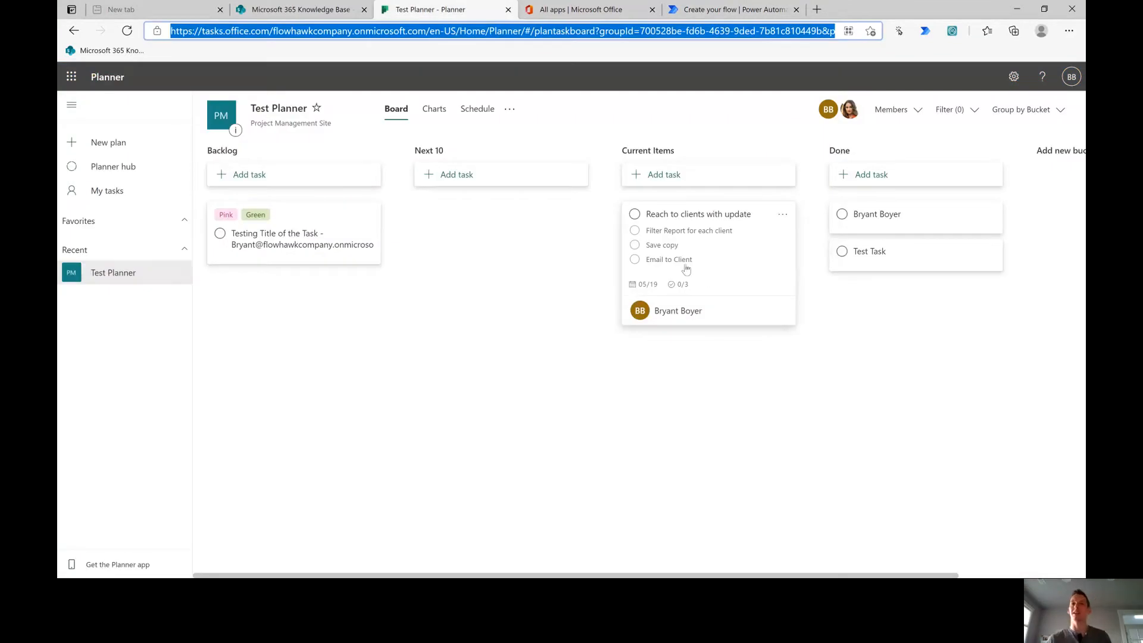
pyautogui.click(717, 284)
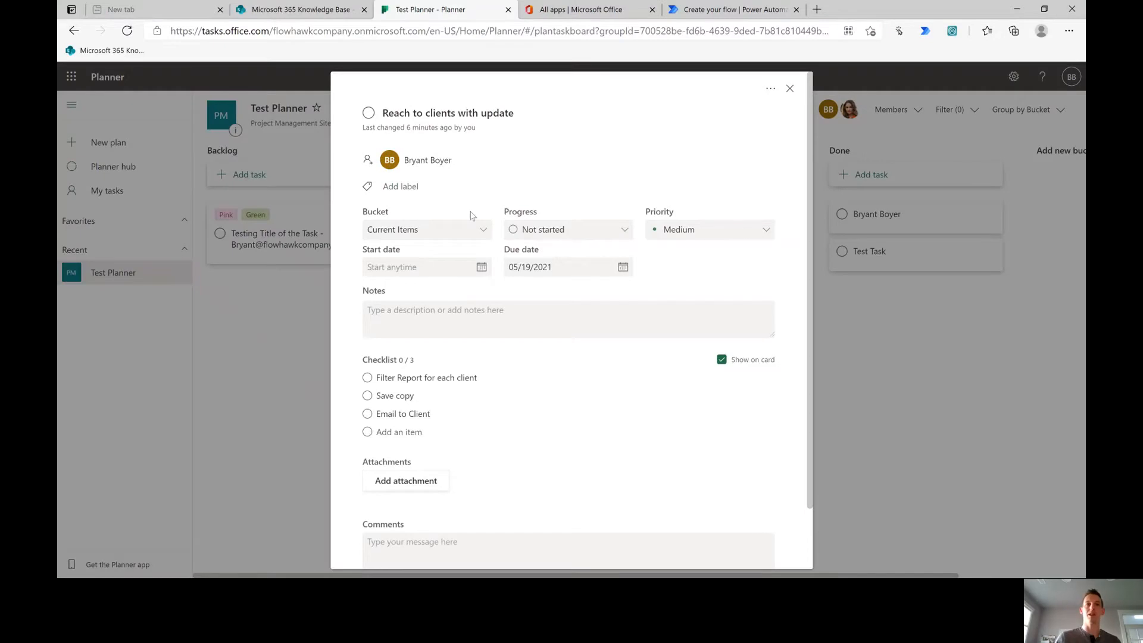
pyautogui.scroll(-3, 536, 415)
pyautogui.scroll(3, 553, 416)
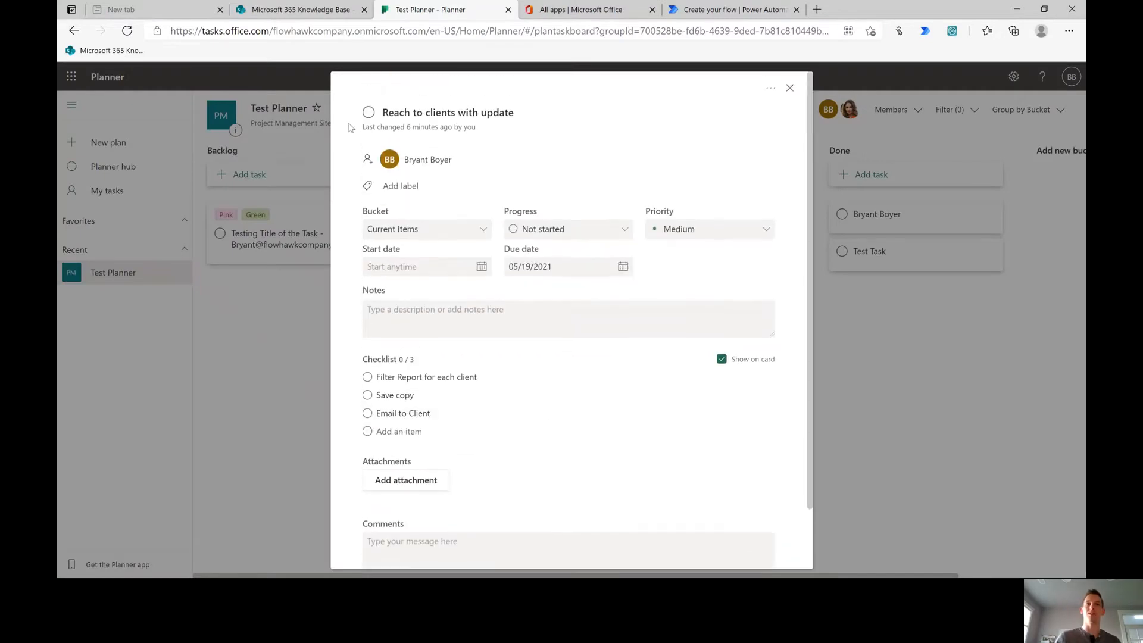
# Switch to Power Automate, add Planner's Update task details action after Create a task, and set its Task Id to Reach to clients with update.
pyautogui.click(709, 9)
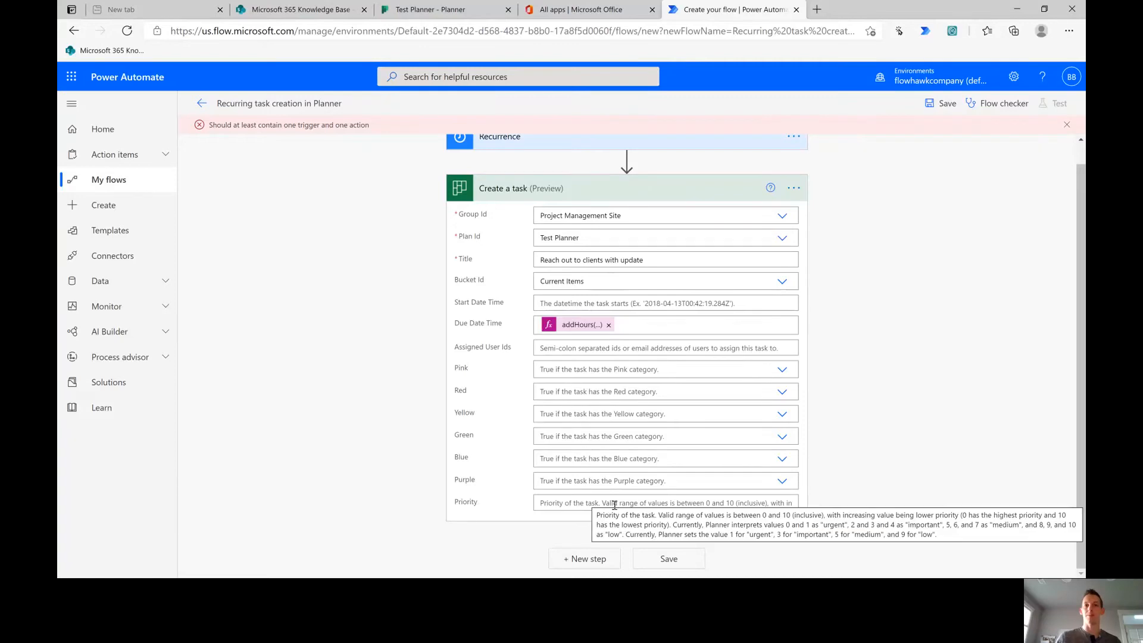
pyautogui.click(604, 563)
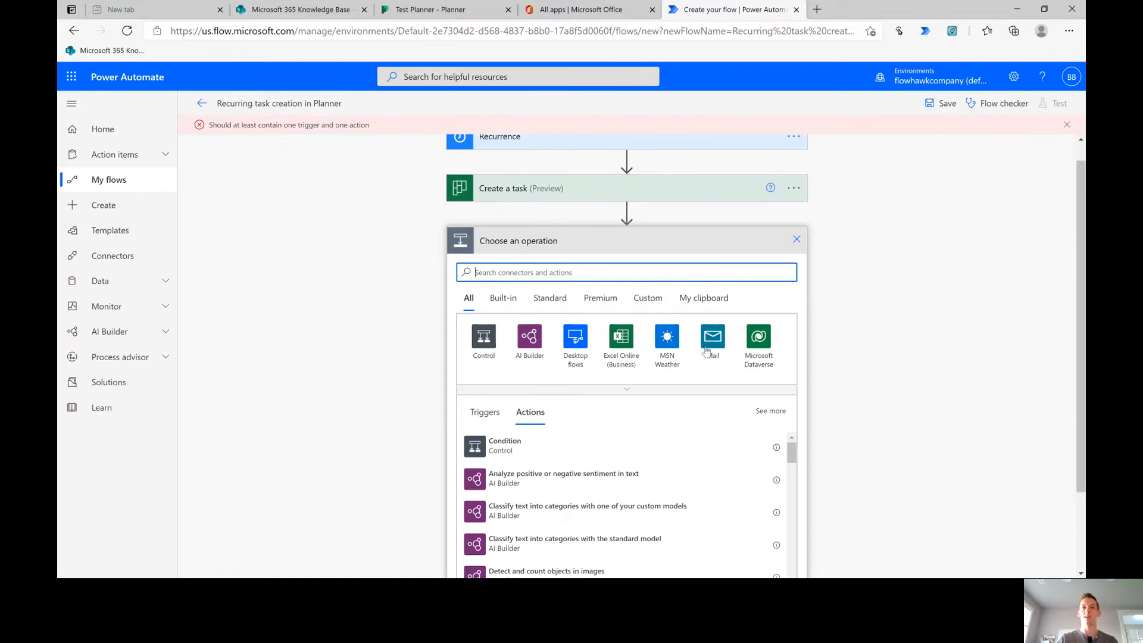
pyautogui.write('Planner')
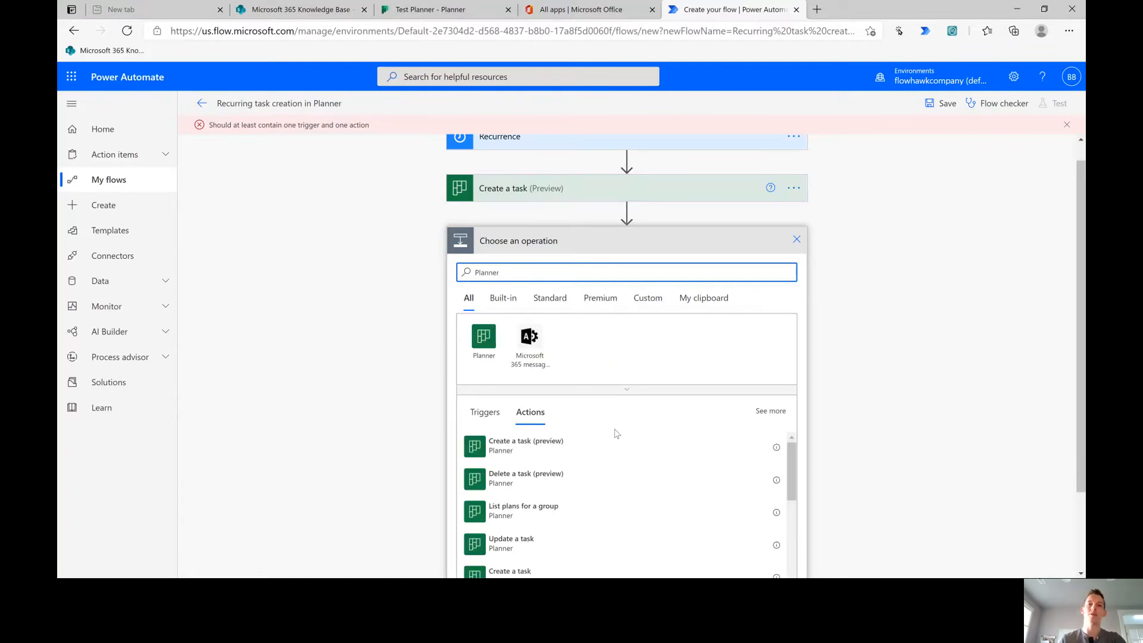
pyautogui.scroll(-2, 613, 437)
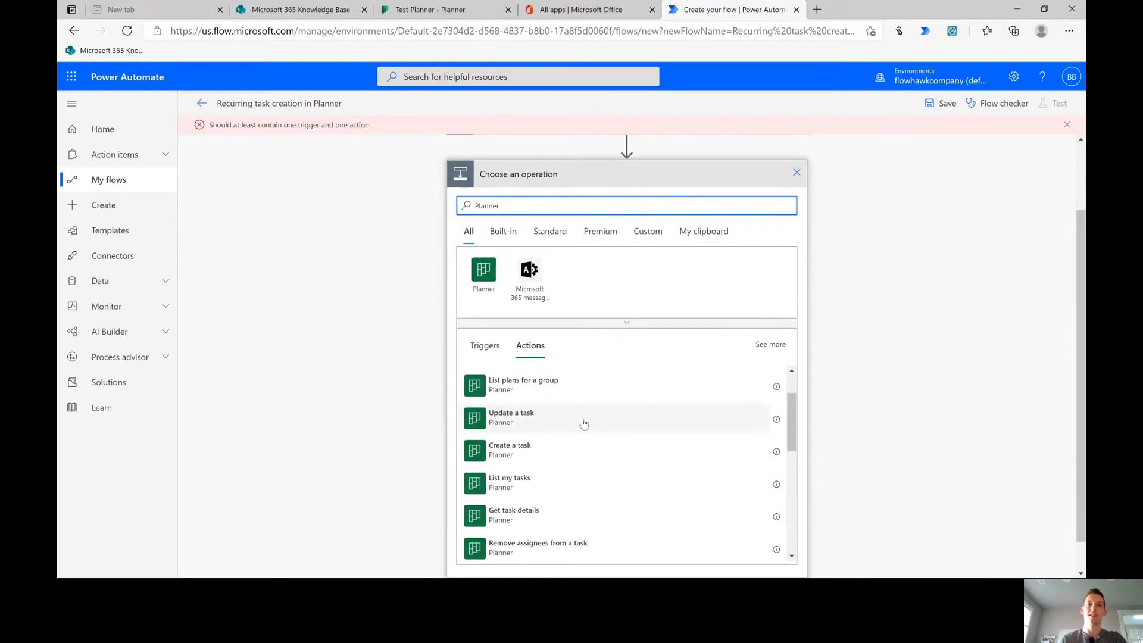
pyautogui.scroll(-5, 587, 425)
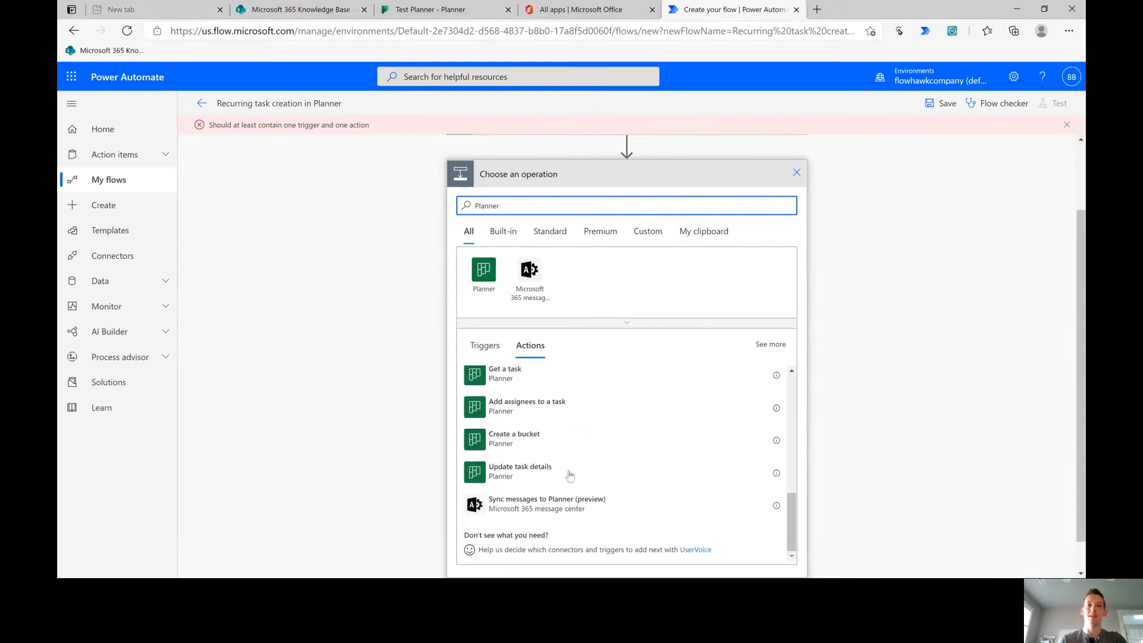
pyautogui.click(777, 474)
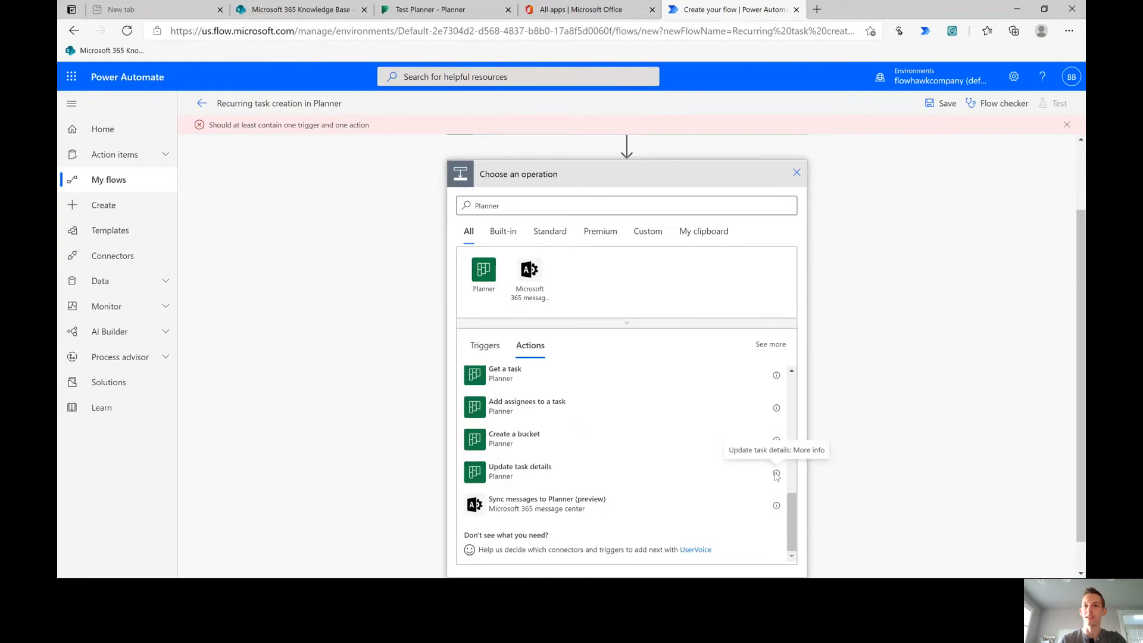
pyautogui.click(541, 479)
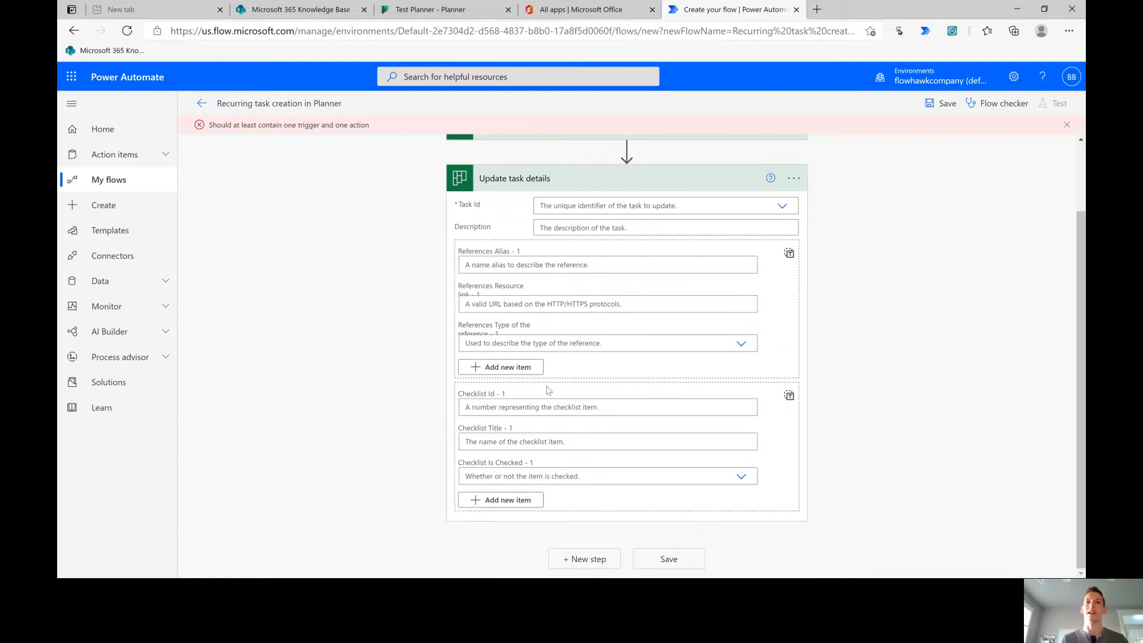
pyautogui.click(615, 207)
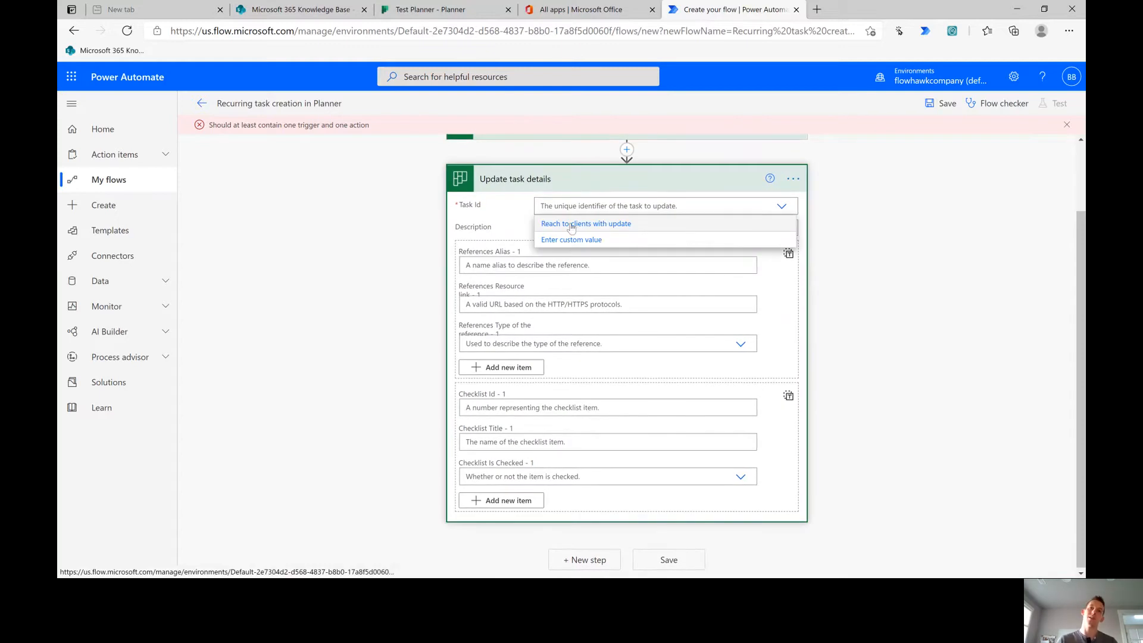
pyautogui.click(599, 224)
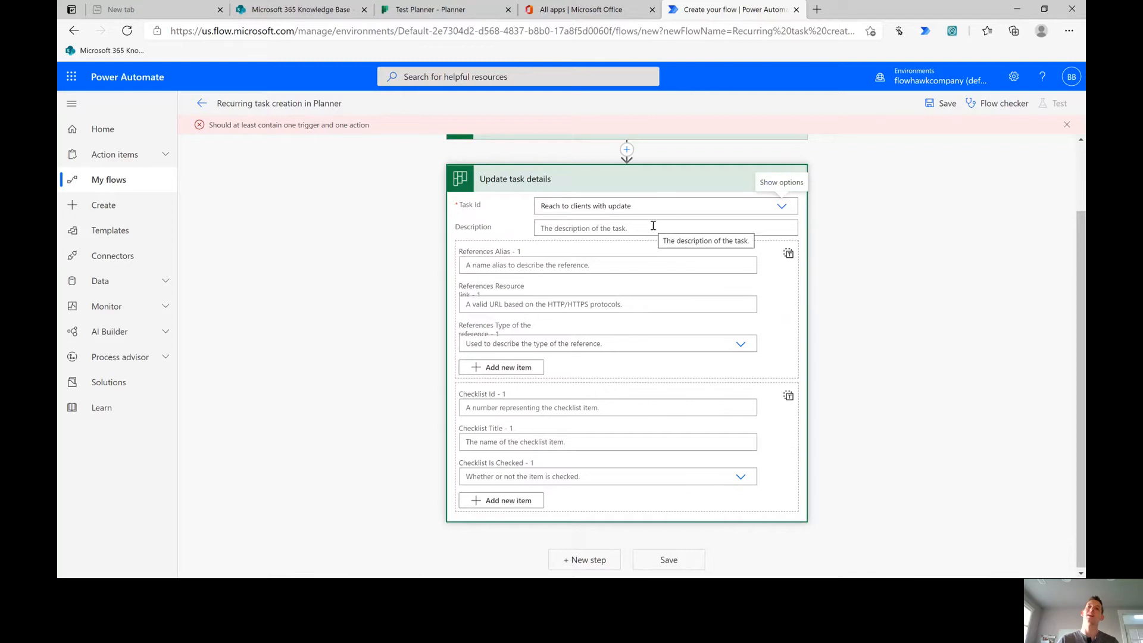
pyautogui.scroll(3, 703, 202)
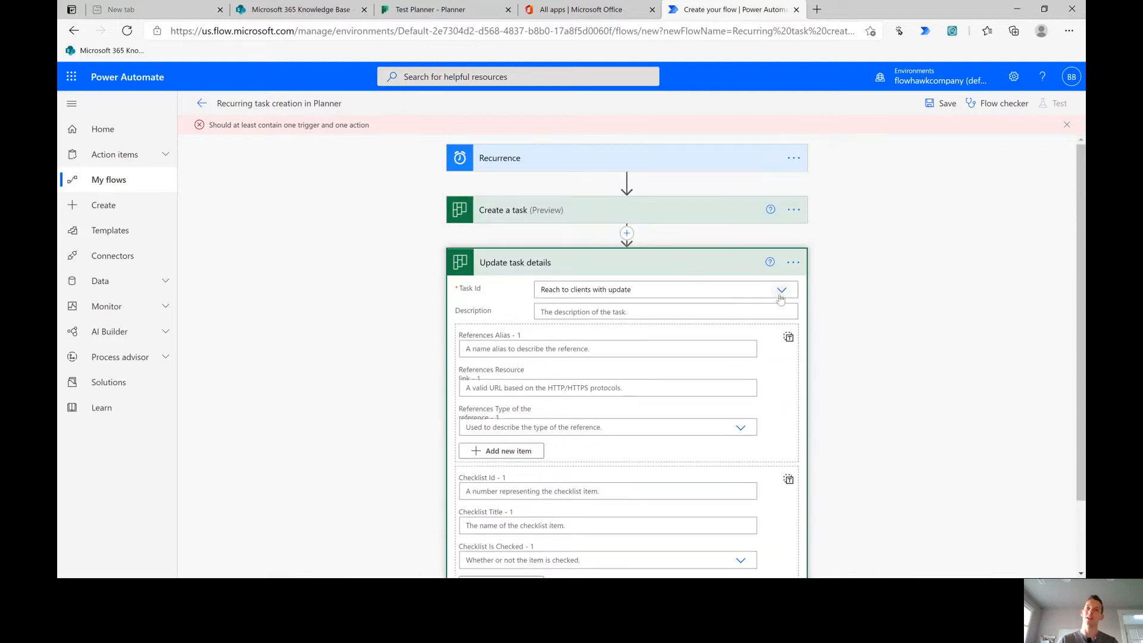
pyautogui.click(781, 295)
pyautogui.click(578, 323)
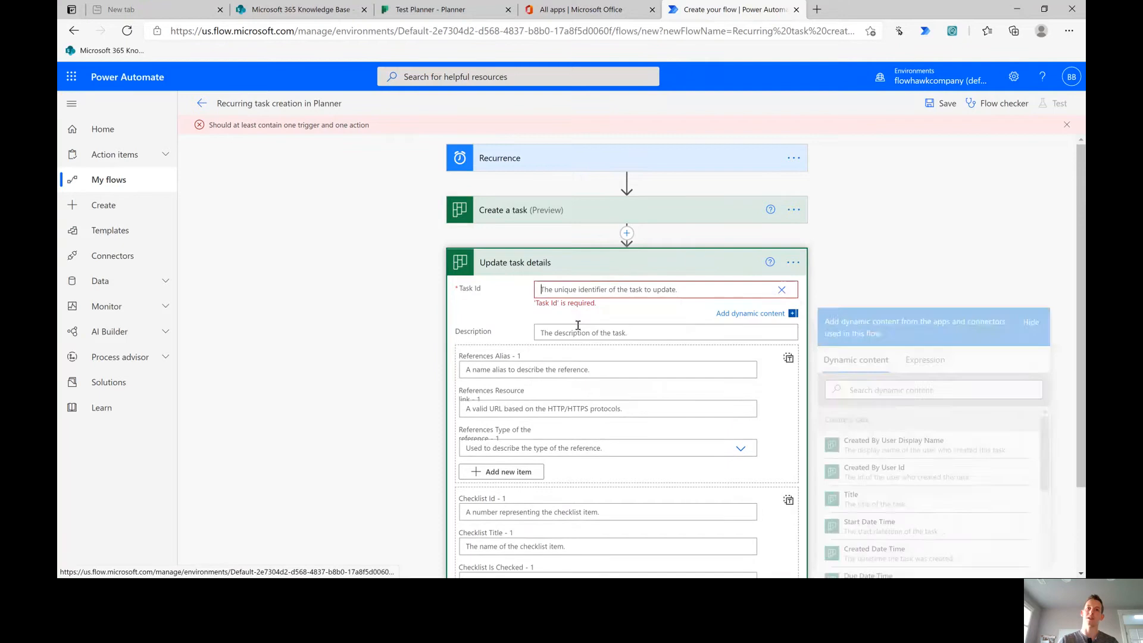
pyautogui.scroll(-1, 1006, 474)
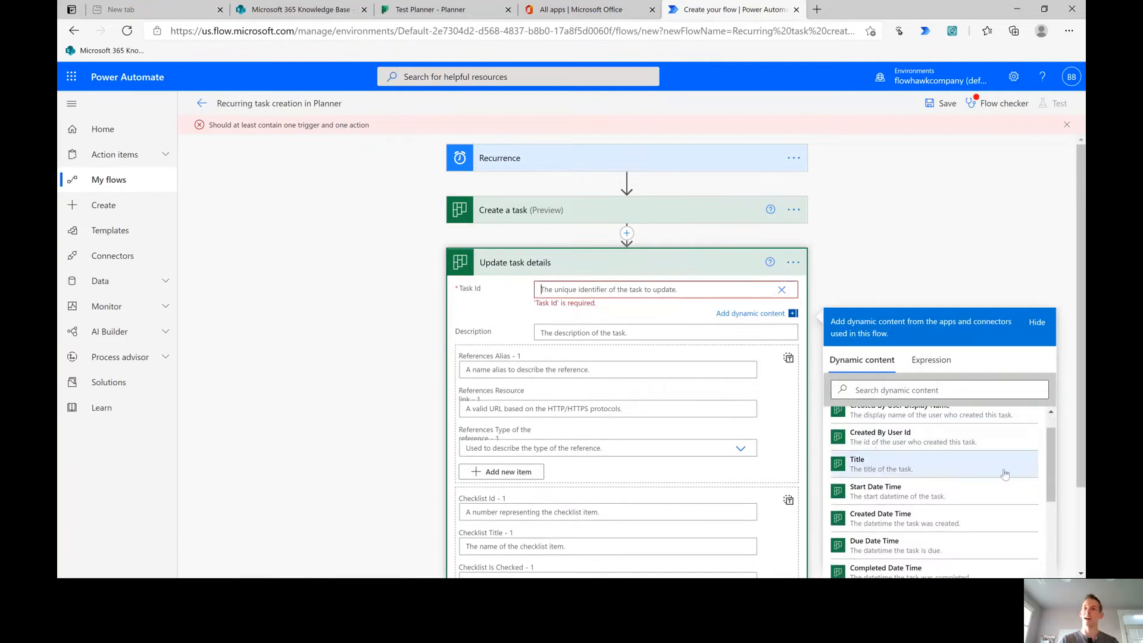
pyautogui.scroll(1, 951, 457)
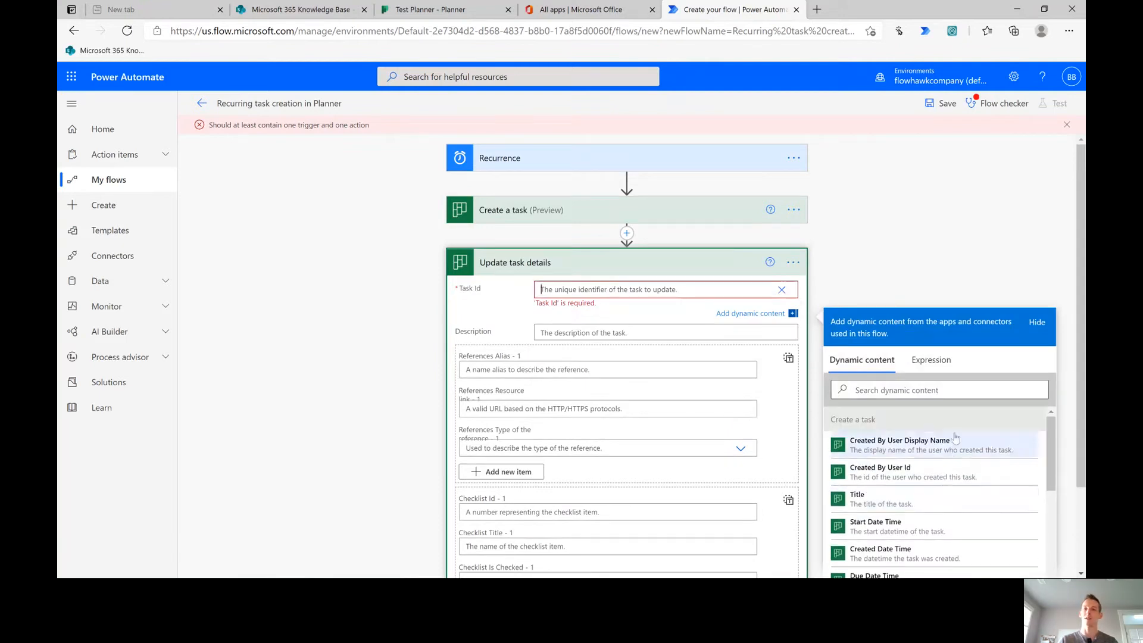
pyautogui.scroll(-3, 952, 447)
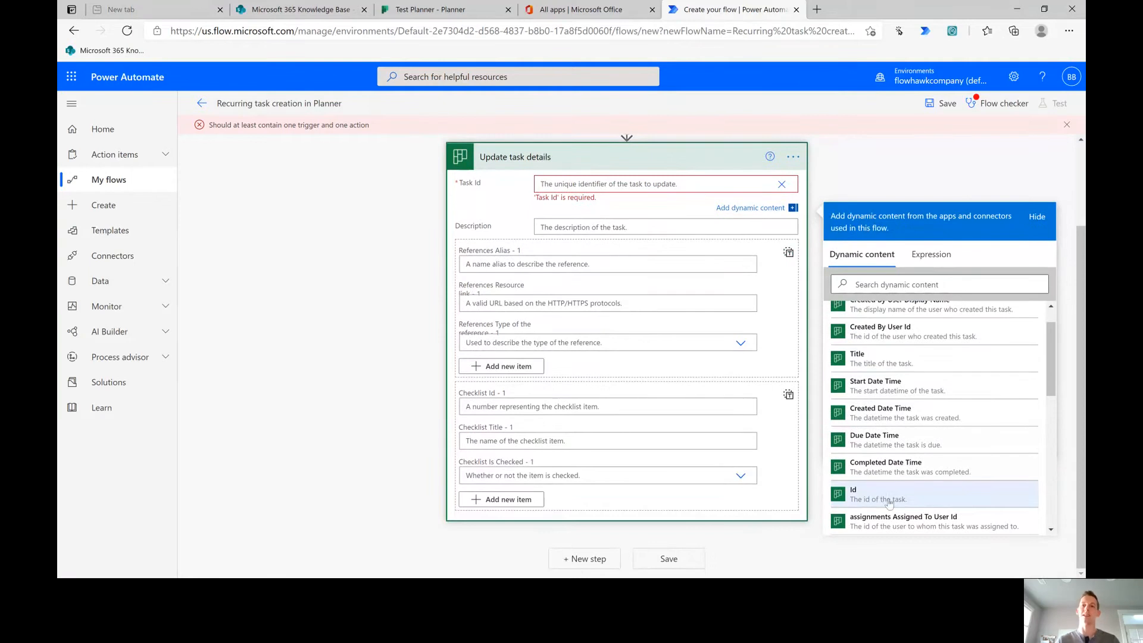
pyautogui.click(782, 185)
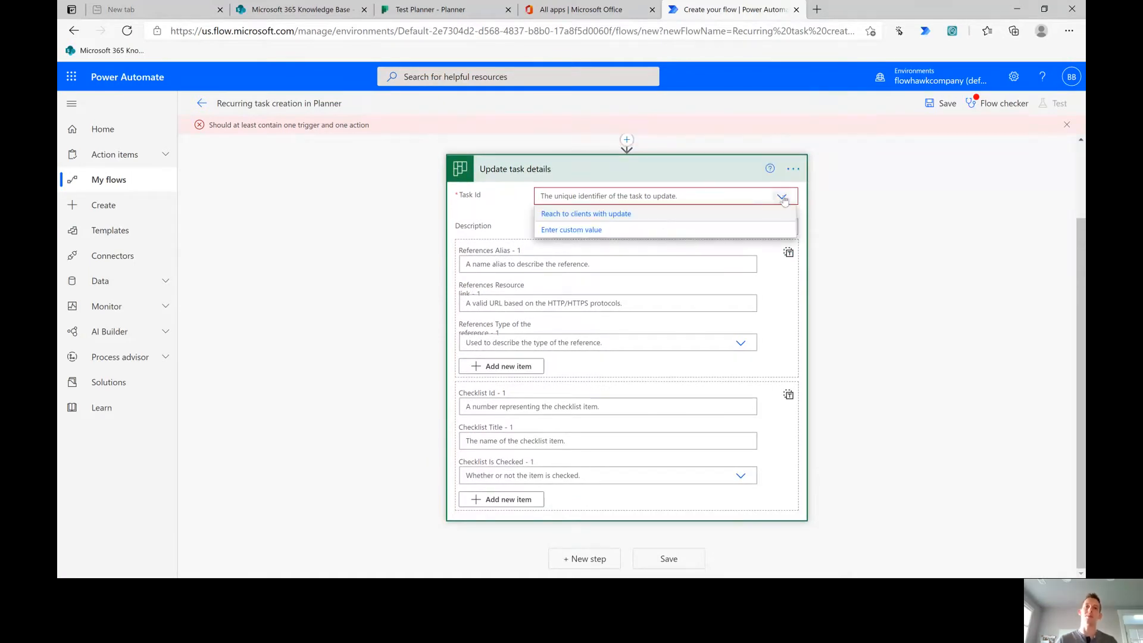
pyautogui.click(662, 217)
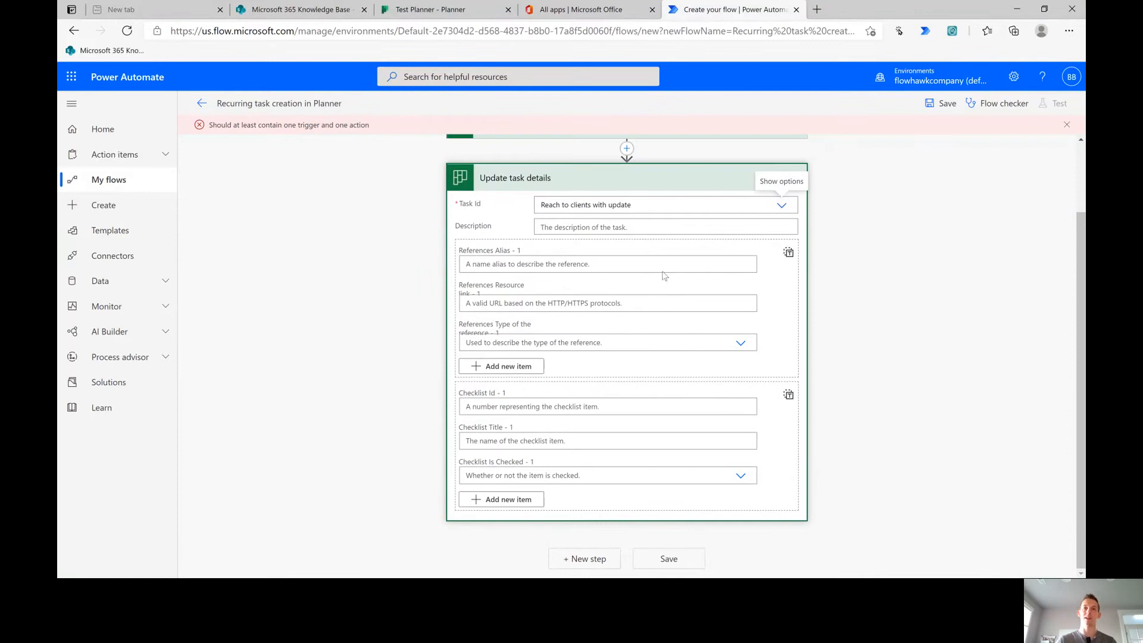
# Enter "Here is the description. Do the thing!" as the Description in the Update task details action.
pyautogui.click(650, 227)
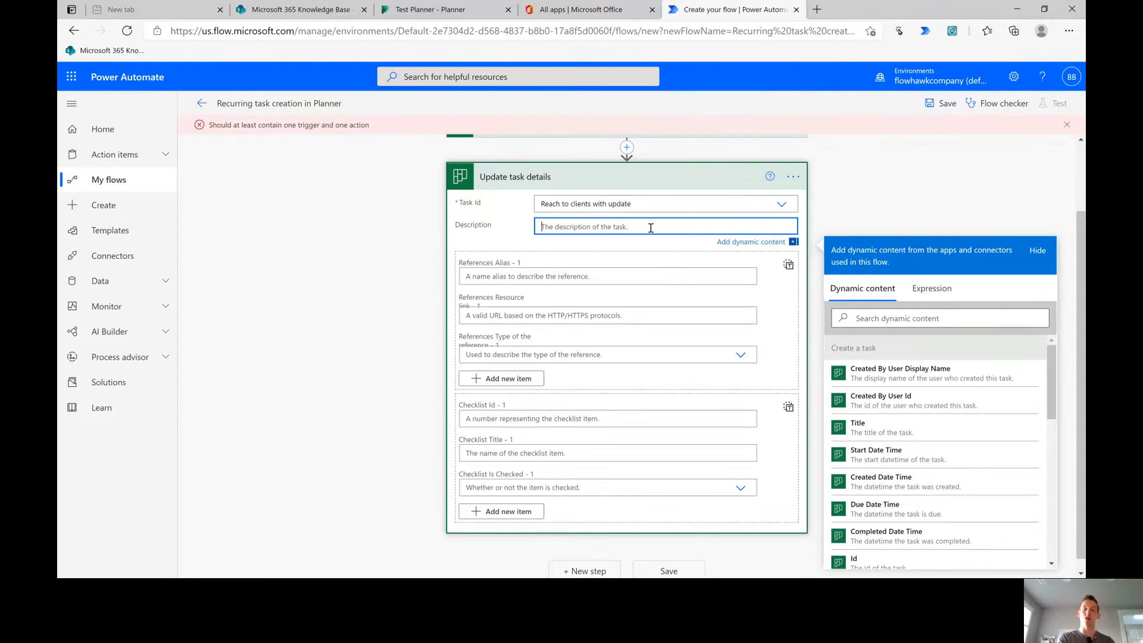
pyautogui.write('Here is the descr')
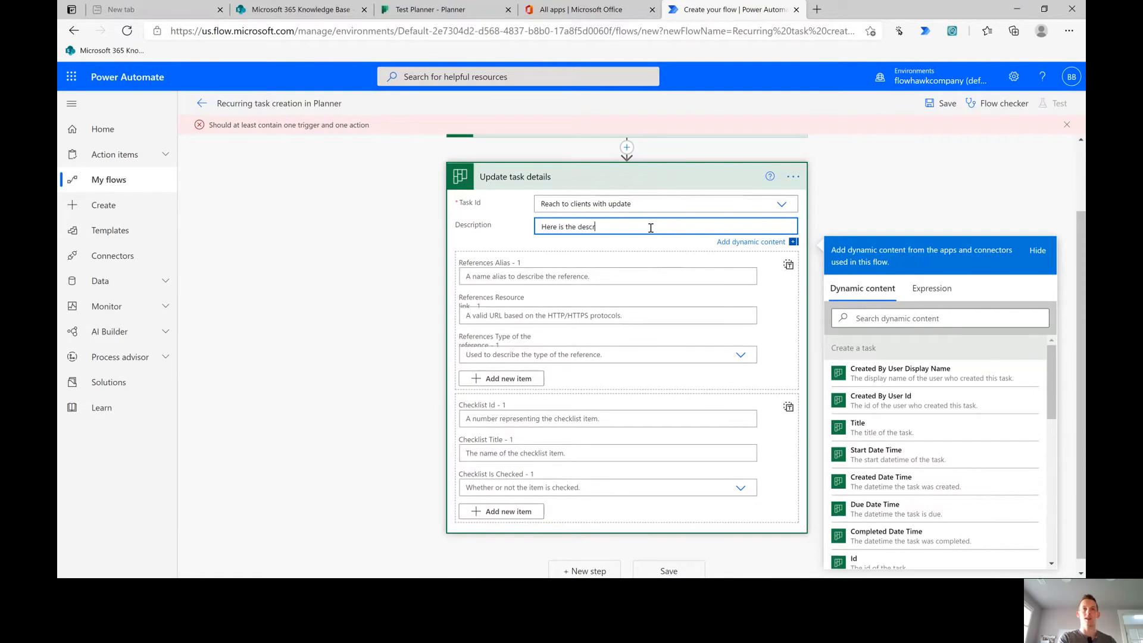
pyautogui.write('iption. Do the thing!')
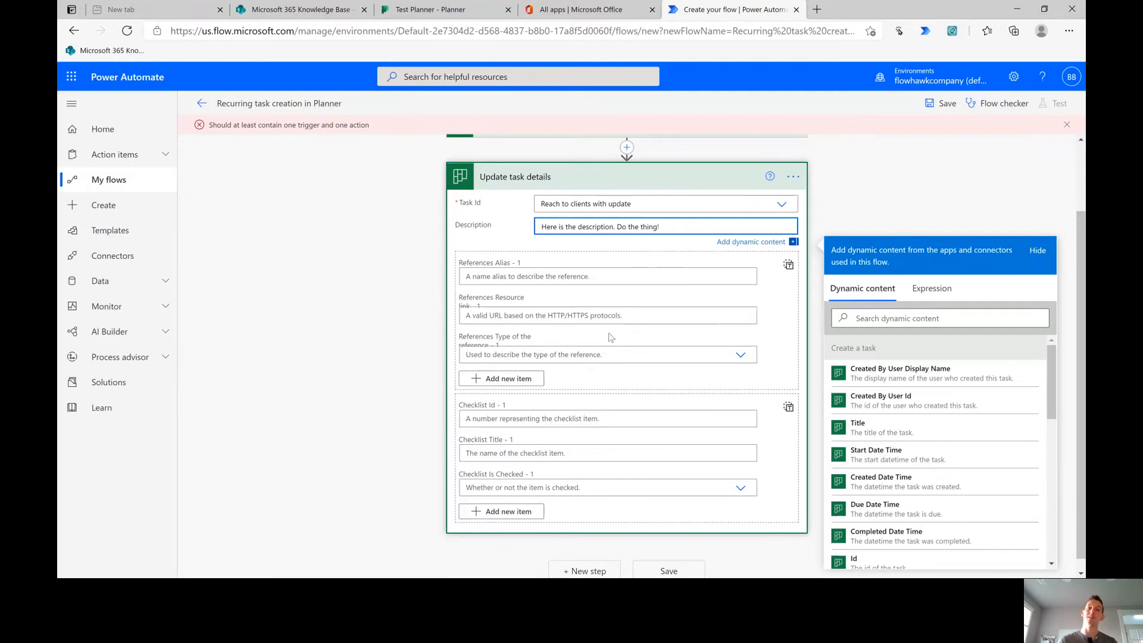
pyautogui.click(575, 319)
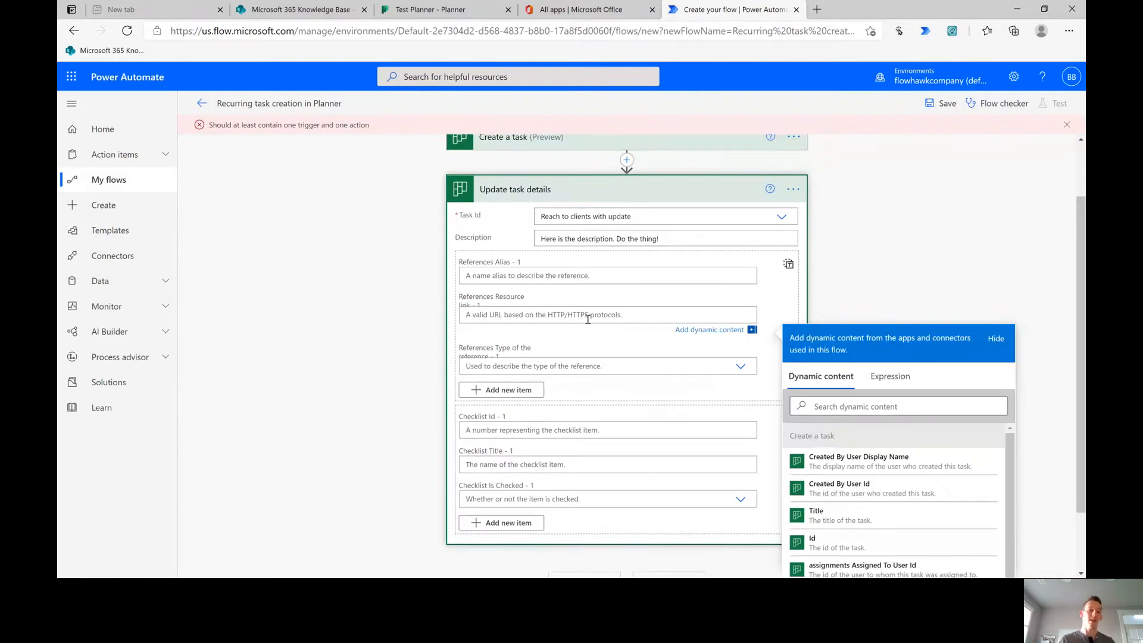
pyautogui.write('http')
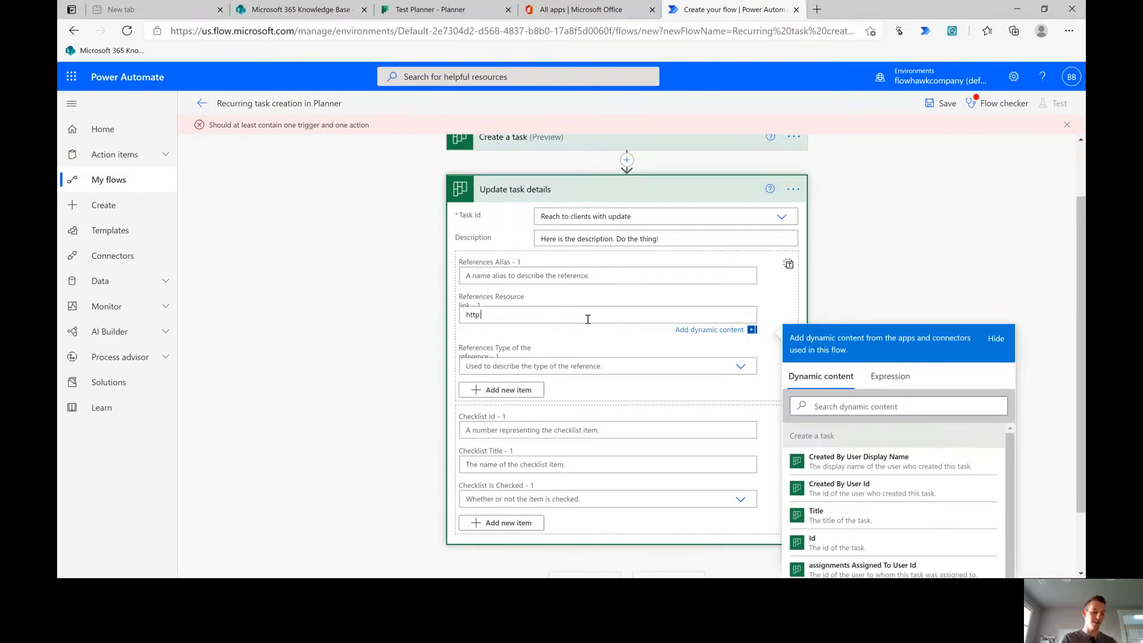
pyautogui.write('://www.google.com')
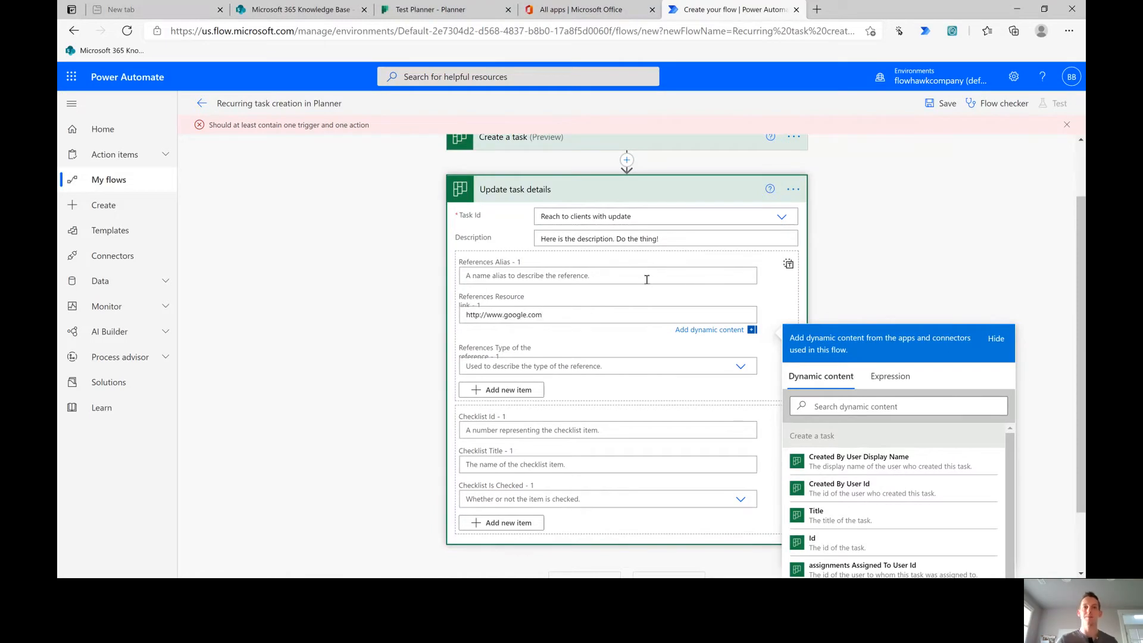
pyautogui.click(646, 277)
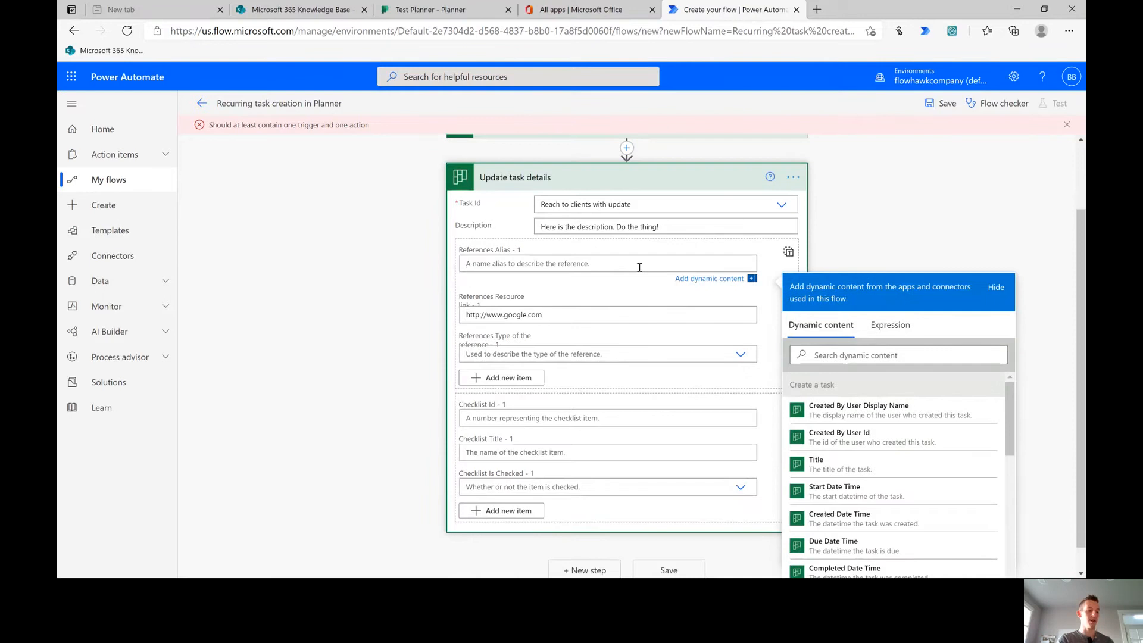
pyautogui.write('Report Link')
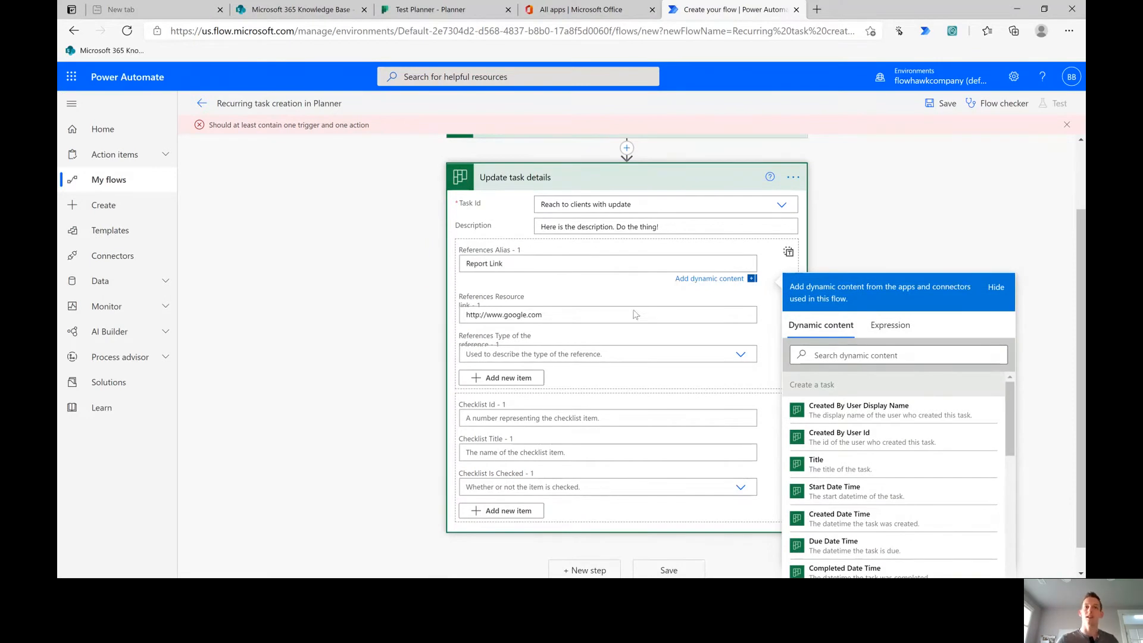
pyautogui.click(622, 351)
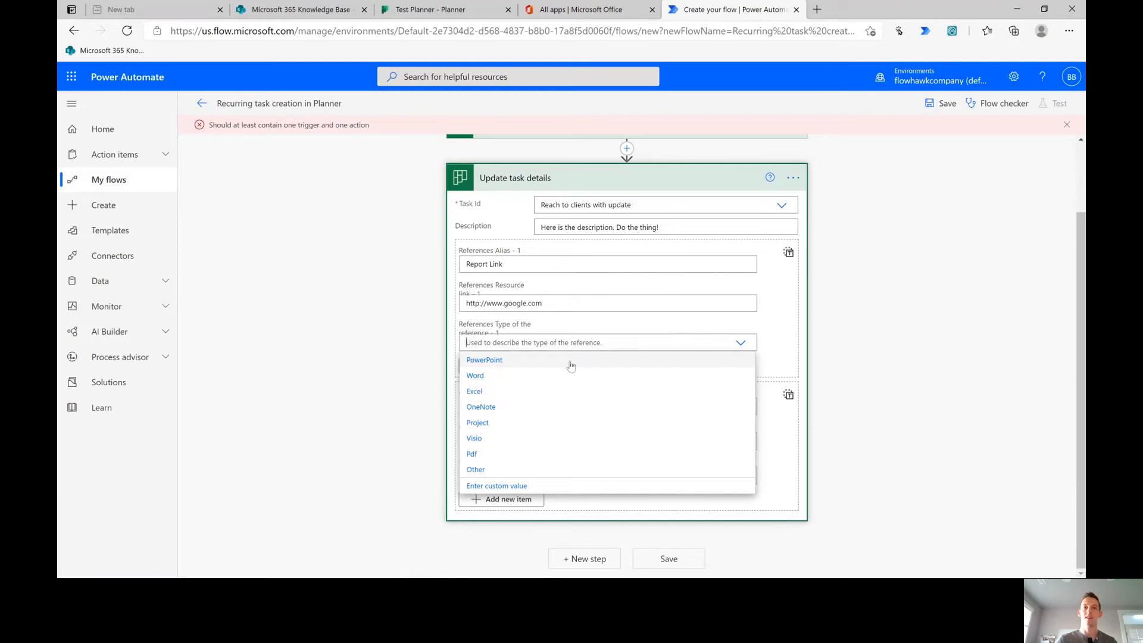
pyautogui.click(487, 471)
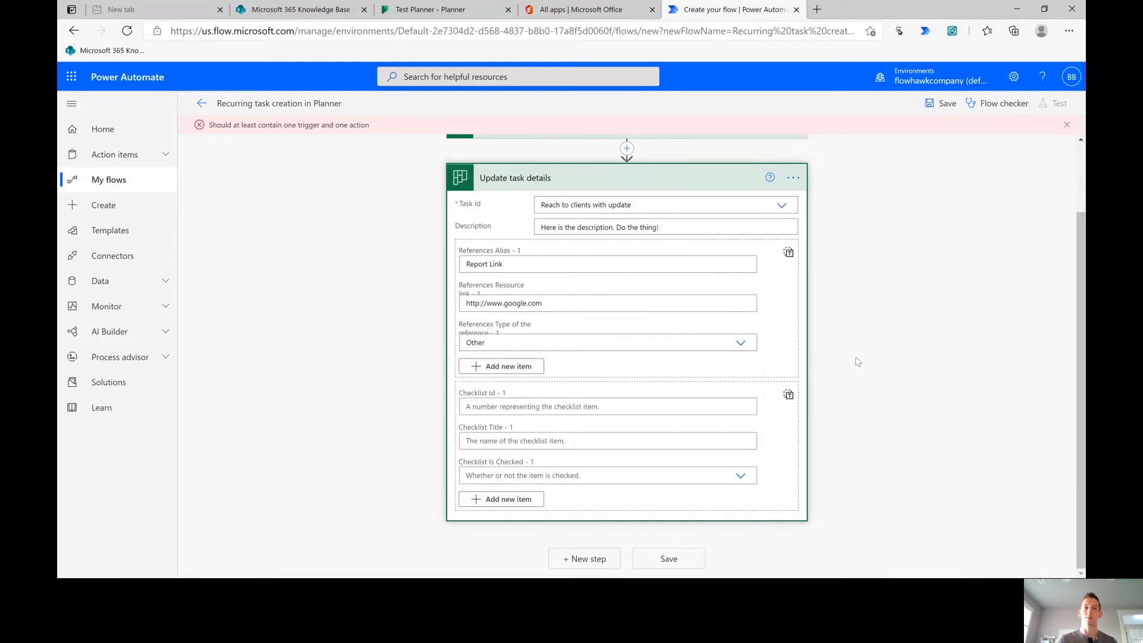
# Check the task's checklist in Planner, and fill in the flow's first checklist item with Id 1, title "Filter report for client", and Is Checked No.
pyautogui.click(581, 407)
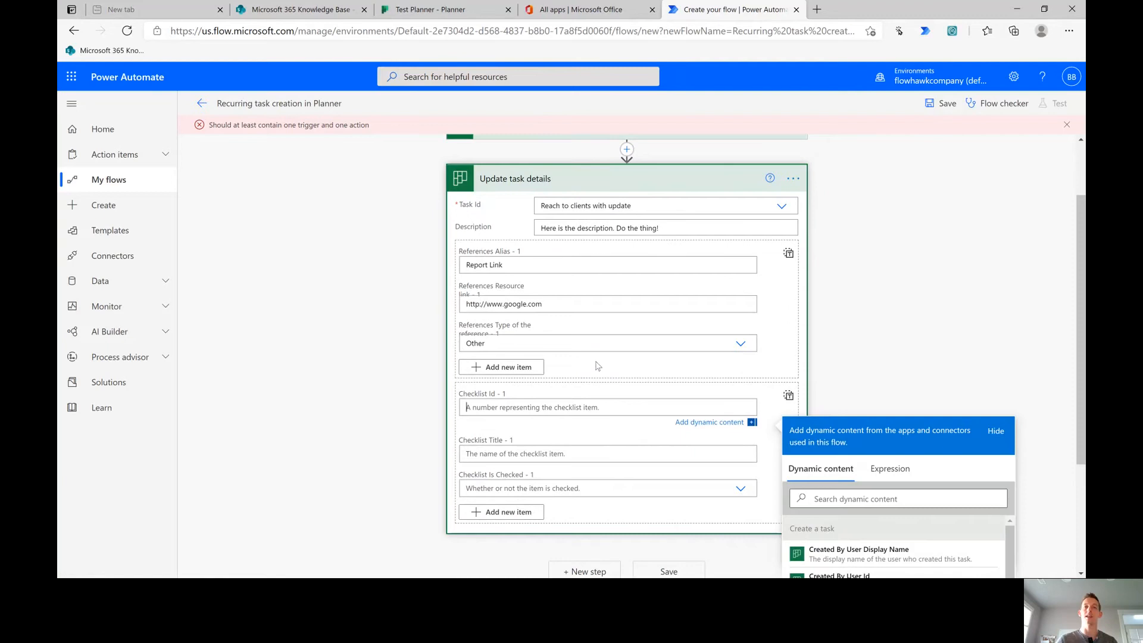
pyautogui.click(438, 15)
pyautogui.scroll(-2, 584, 288)
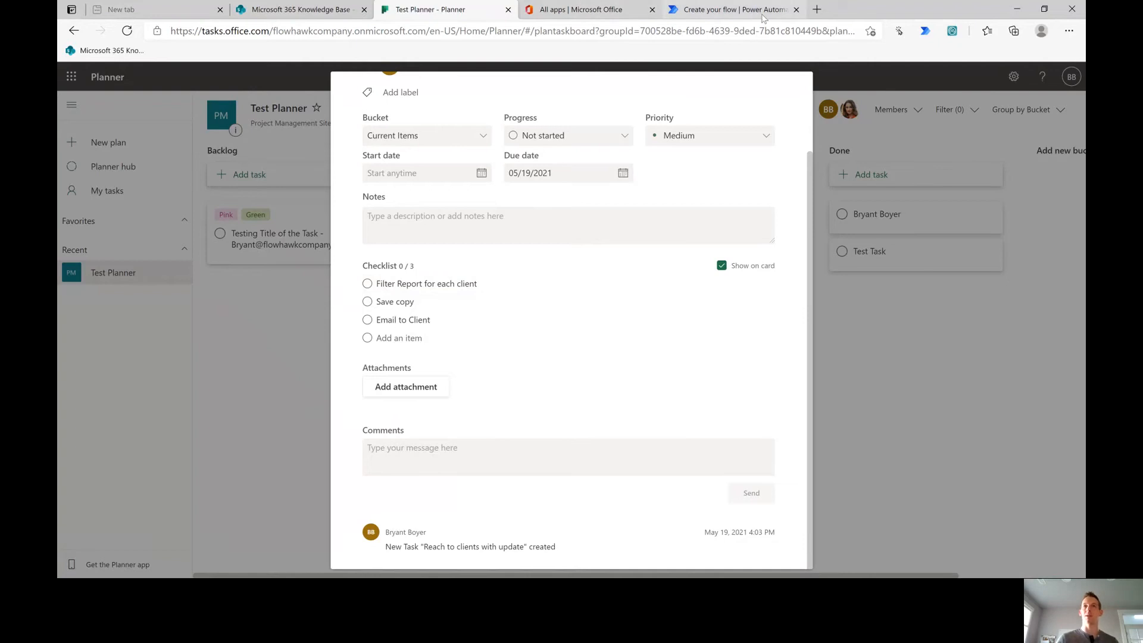
pyautogui.click(734, 9)
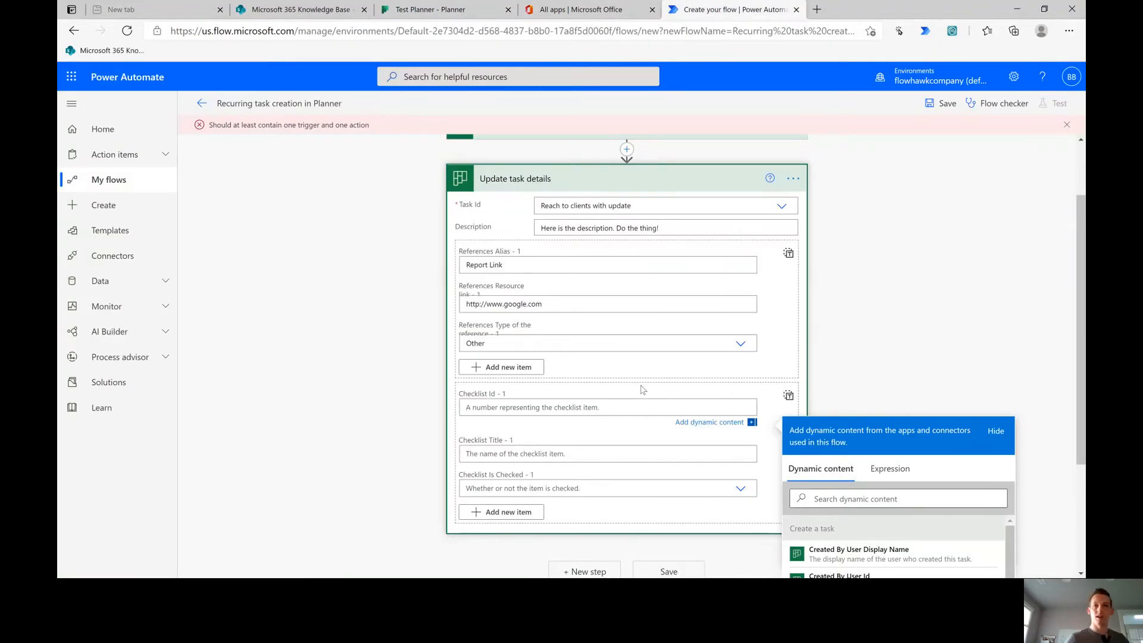
pyautogui.write('1')
pyautogui.click(567, 455)
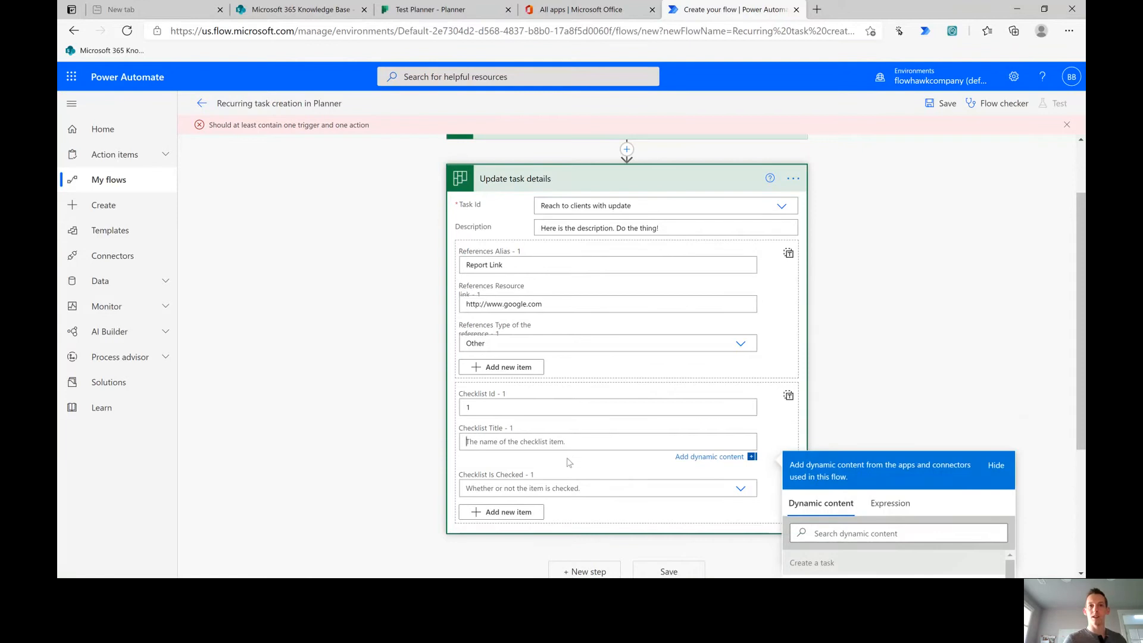
pyautogui.write('Filter report for client')
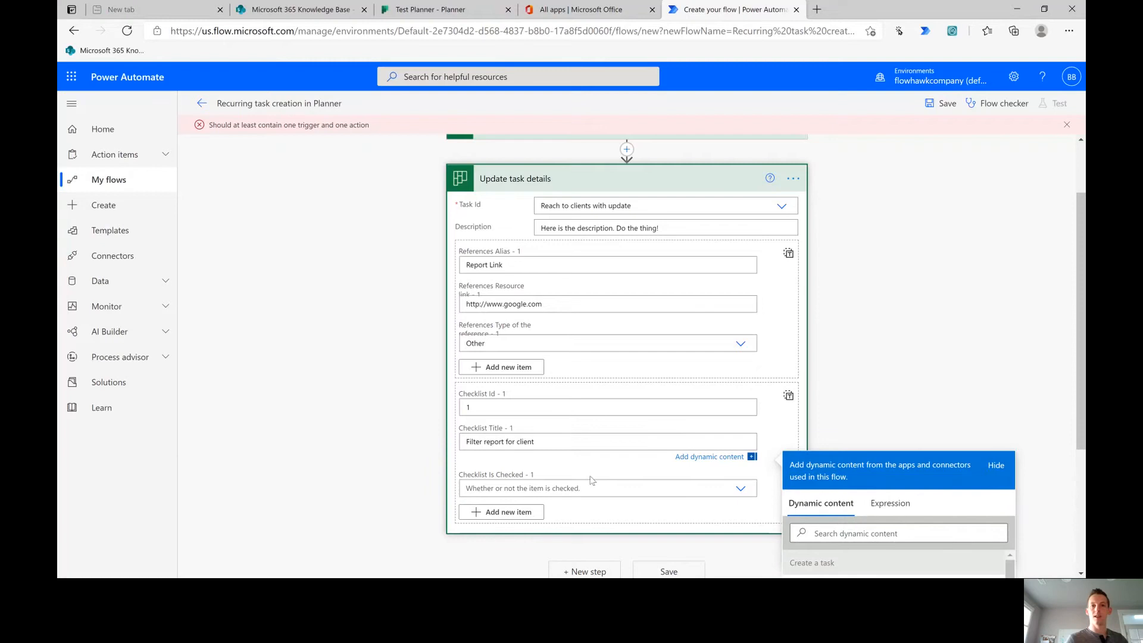
pyautogui.click(591, 488)
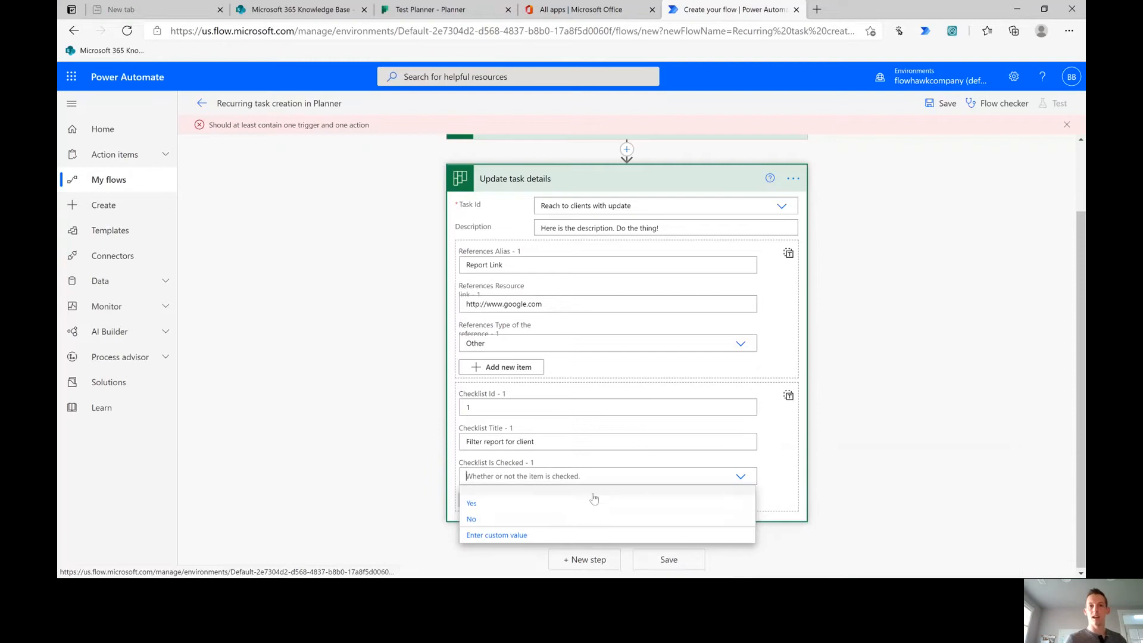
pyautogui.click(561, 518)
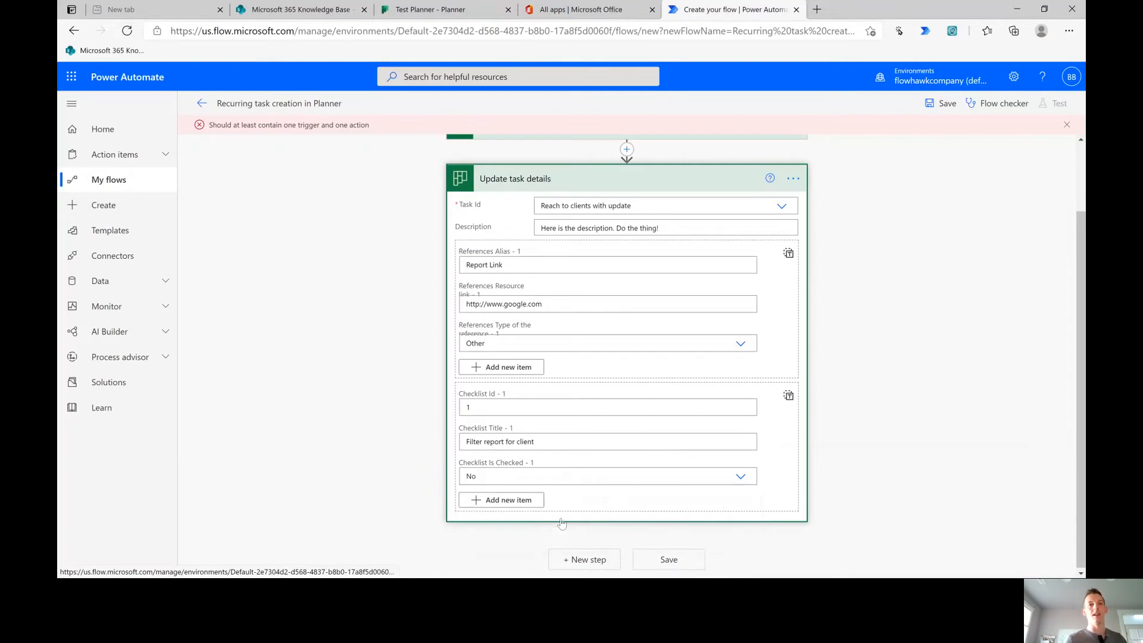
# Add a second checklist item to Update task details with Id 2, title "Save copy" from the Planner task, and Is Checked No.
pyautogui.click(527, 501)
pyautogui.click(524, 512)
pyautogui.write('2')
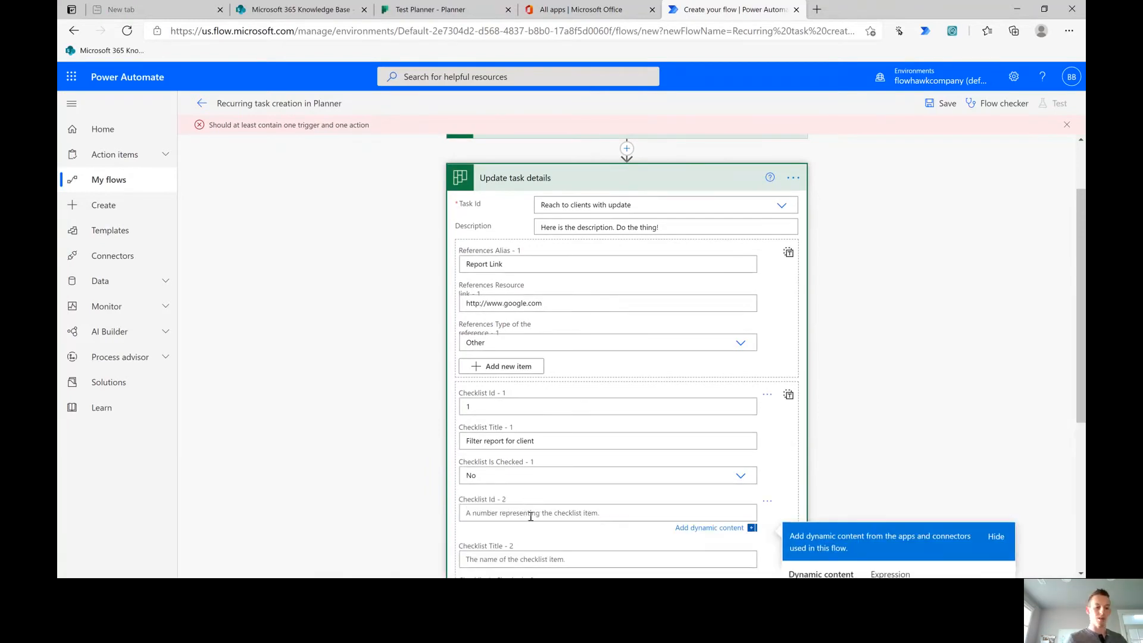
pyautogui.press('Tab')
pyautogui.press('Tab')
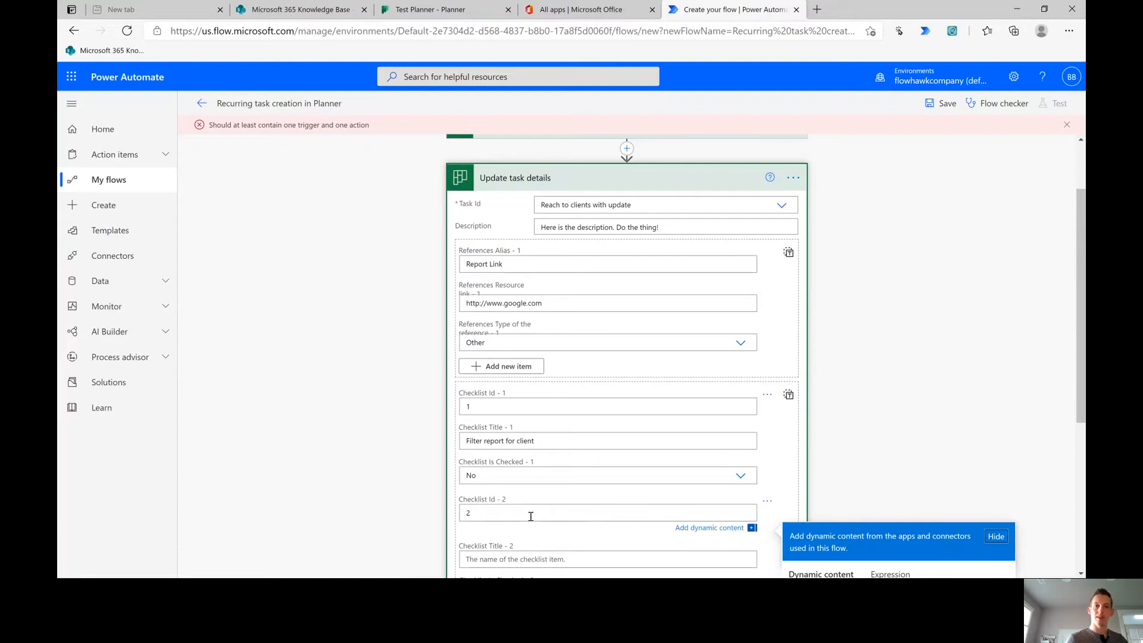
pyautogui.click(430, 10)
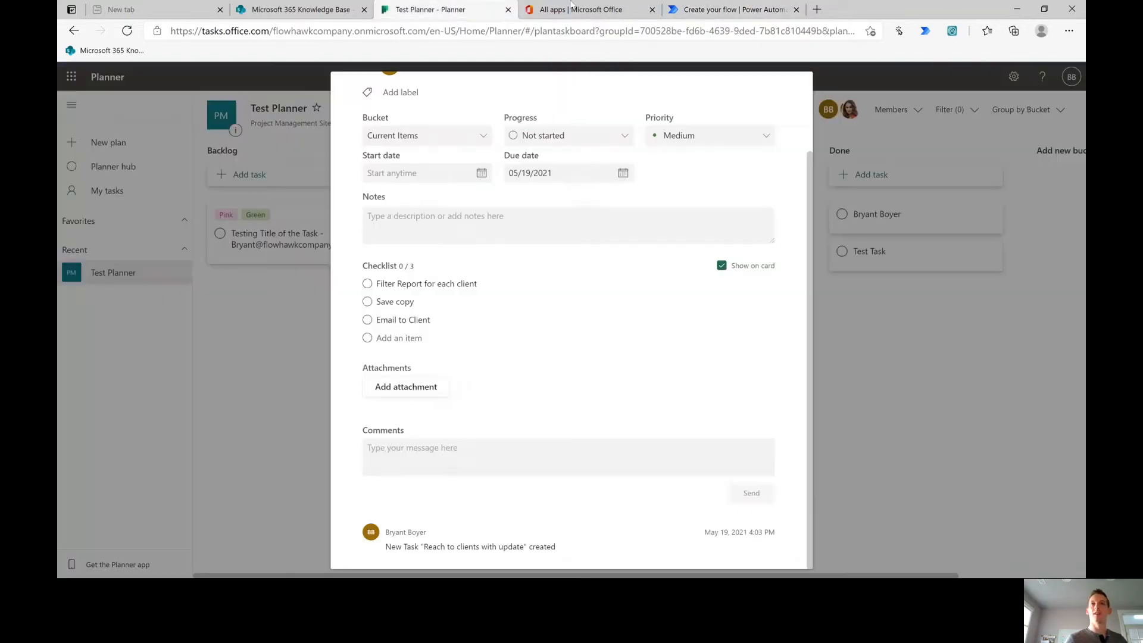
pyautogui.click(712, 11)
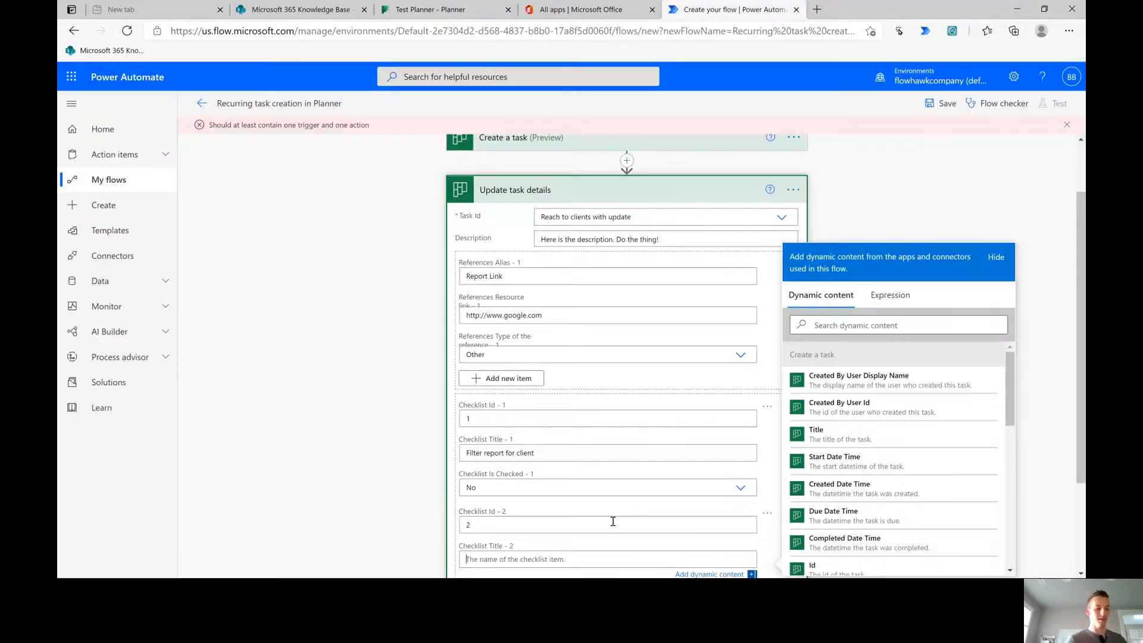
pyautogui.write('Save copy')
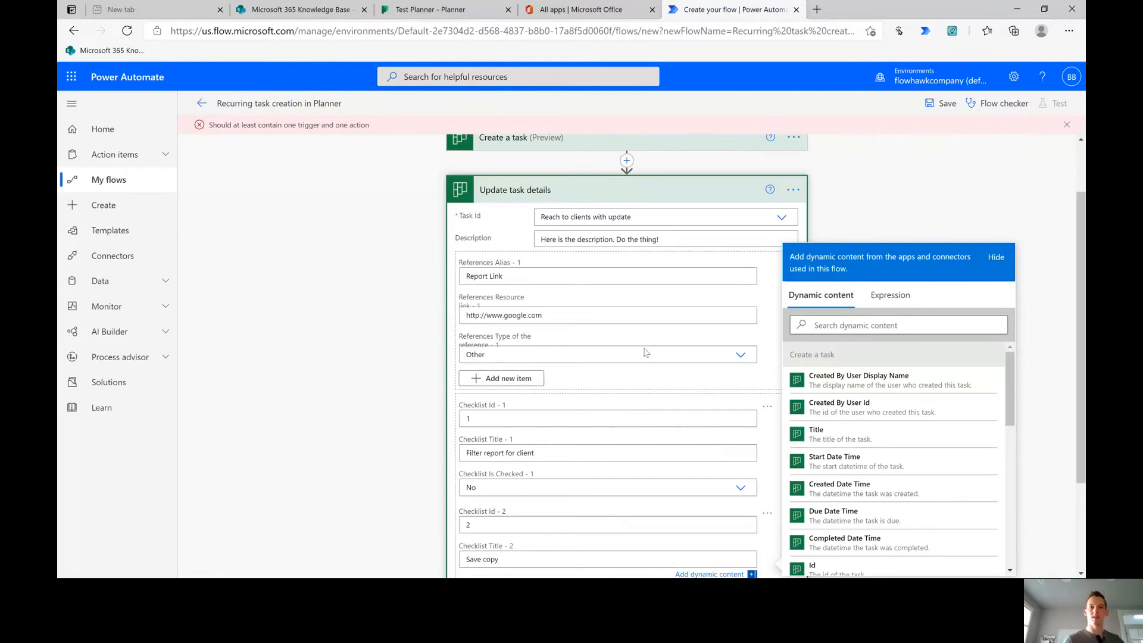
pyautogui.scroll(-2, 645, 352)
pyautogui.click(572, 474)
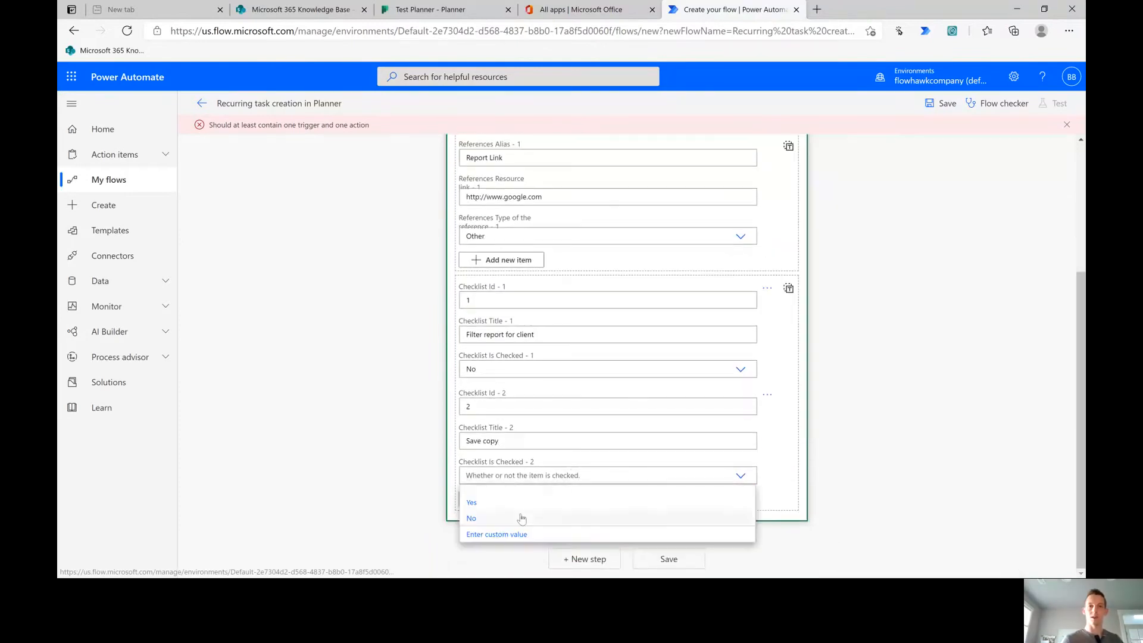
pyautogui.click(471, 517)
# Add a third checklist item with Id 3, title "Email to client" from the Planner task, and Is Checked No, and save the flow.
pyautogui.click(497, 504)
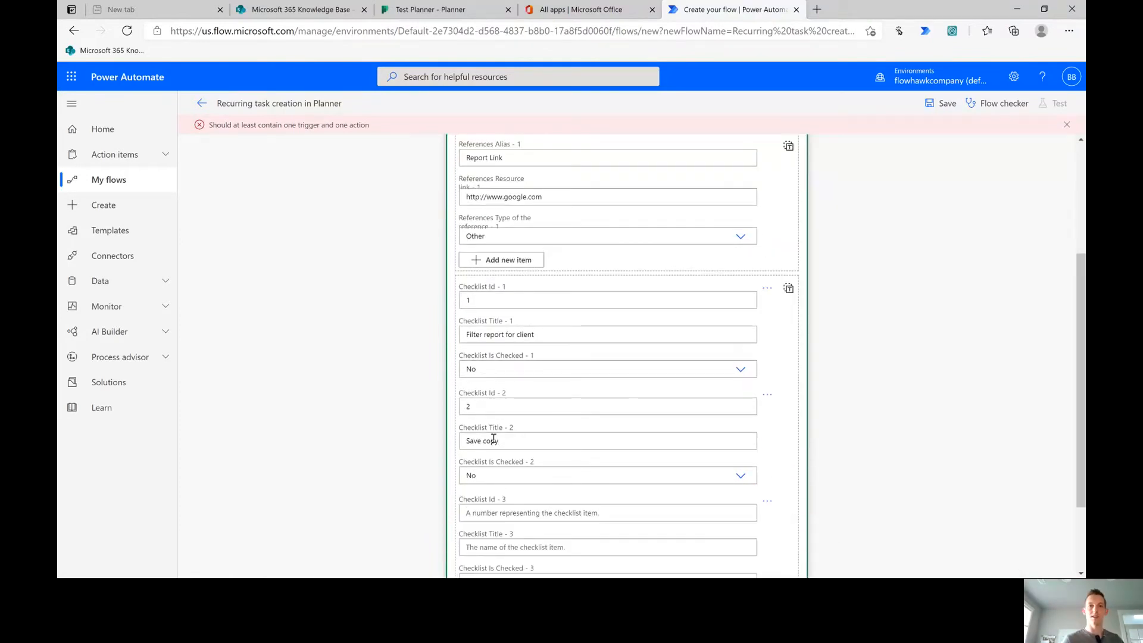
pyautogui.click(503, 517)
pyautogui.write('3')
pyautogui.click(505, 547)
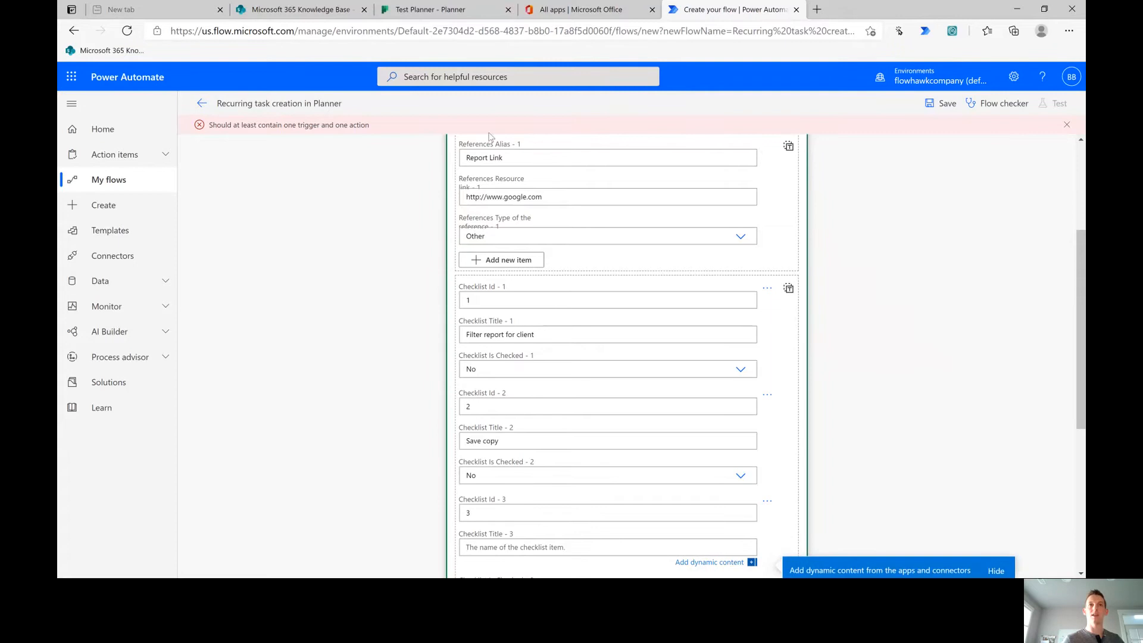
pyautogui.click(425, 9)
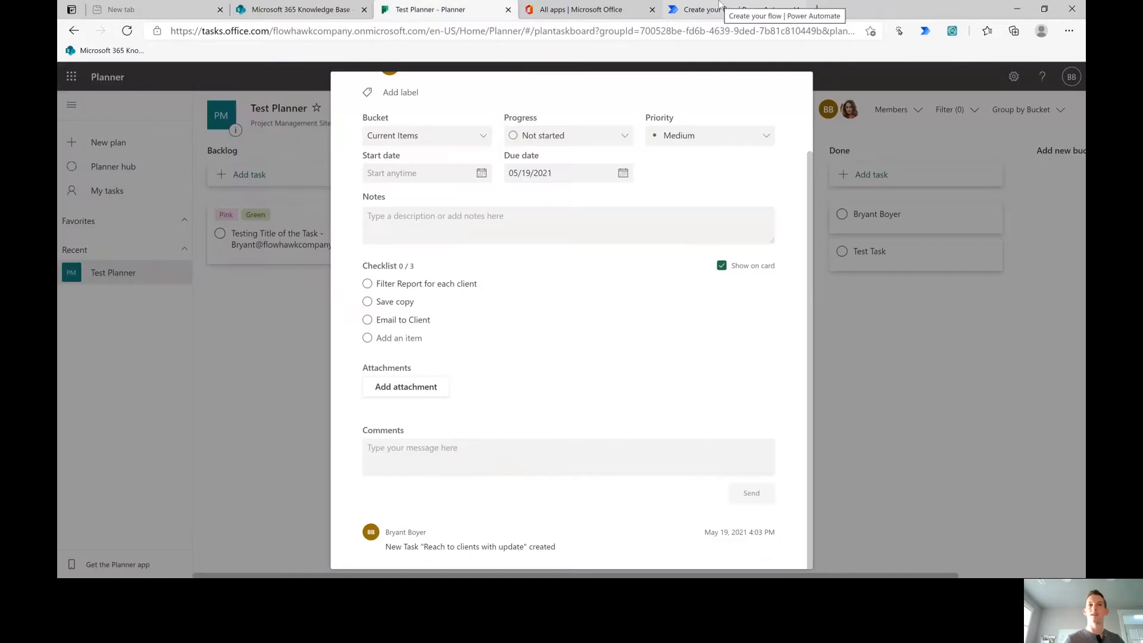
pyautogui.click(718, 8)
pyautogui.click(572, 547)
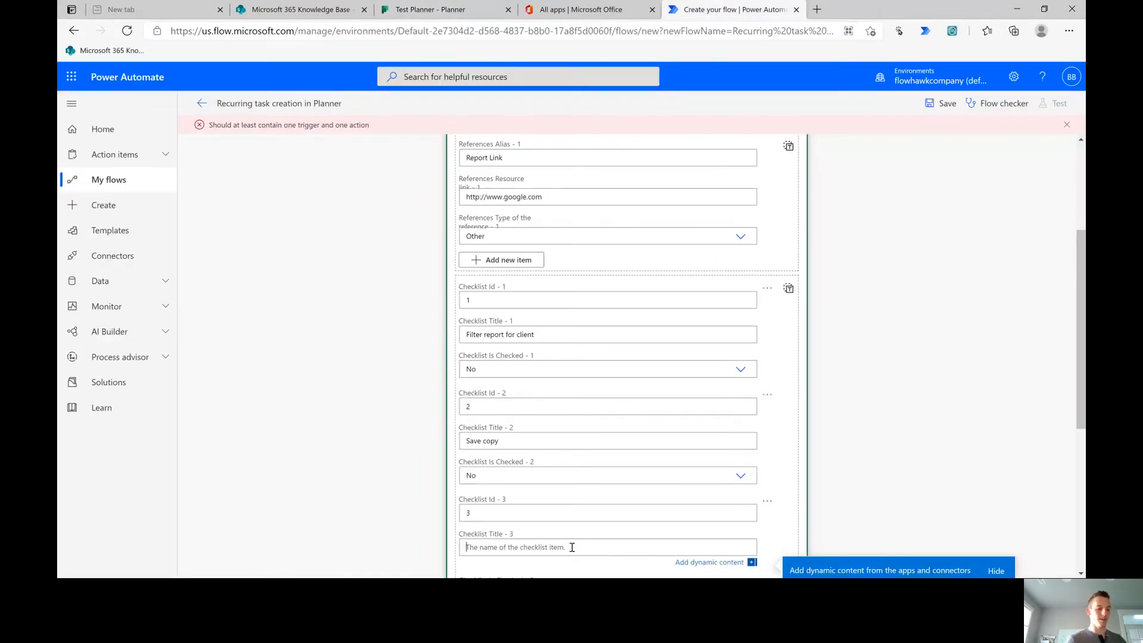
pyautogui.write('Email to client')
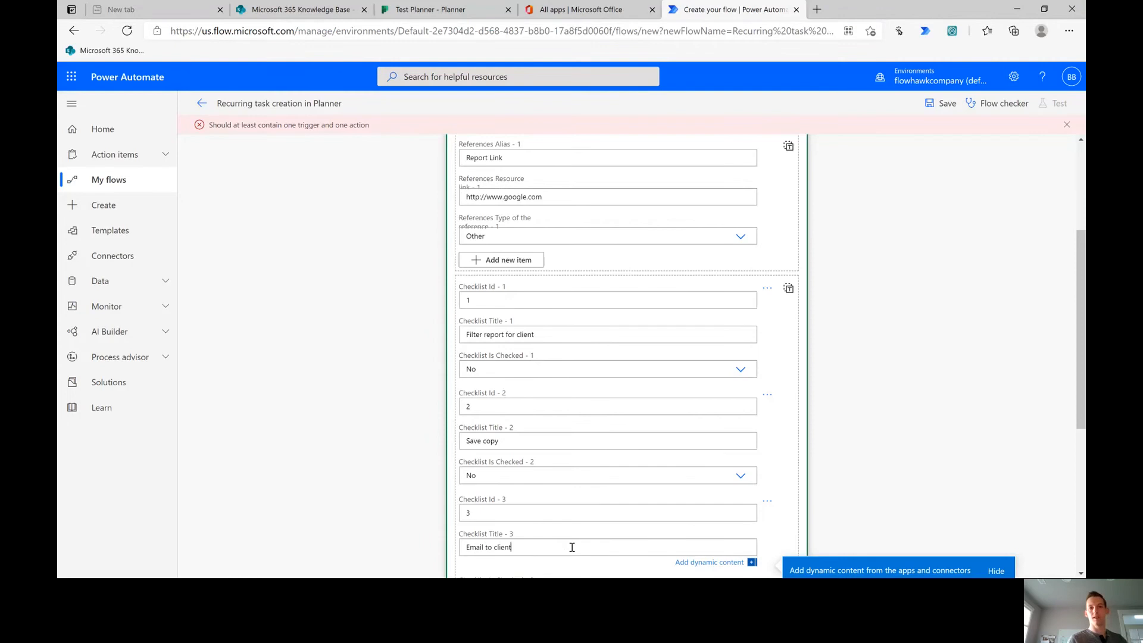
pyautogui.scroll(-2, 571, 547)
pyautogui.click(524, 478)
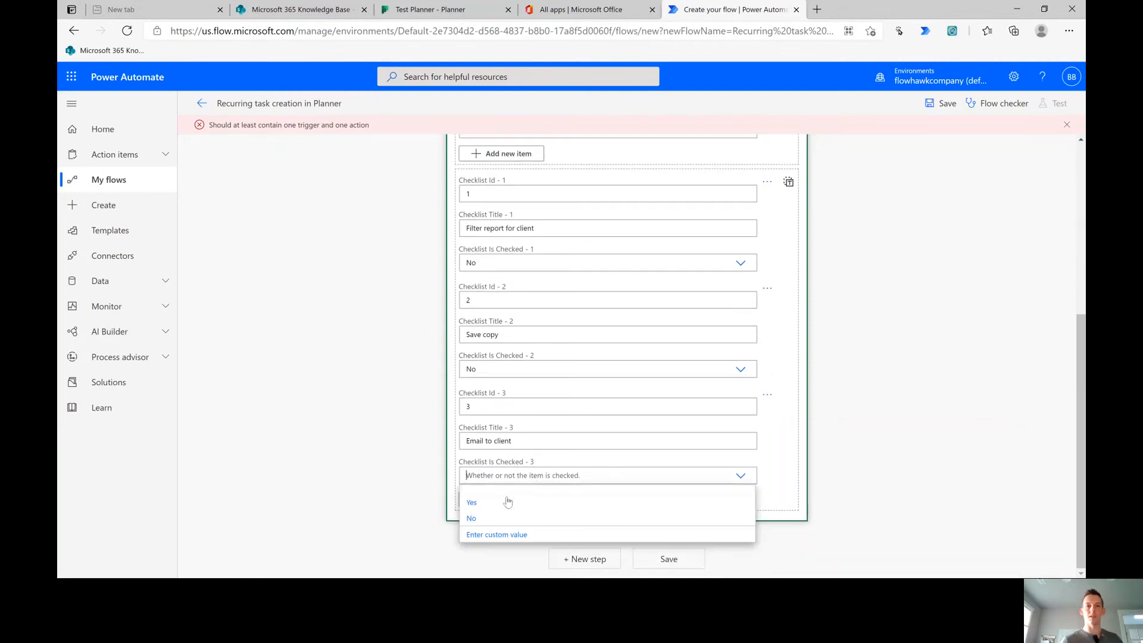
pyautogui.click(471, 518)
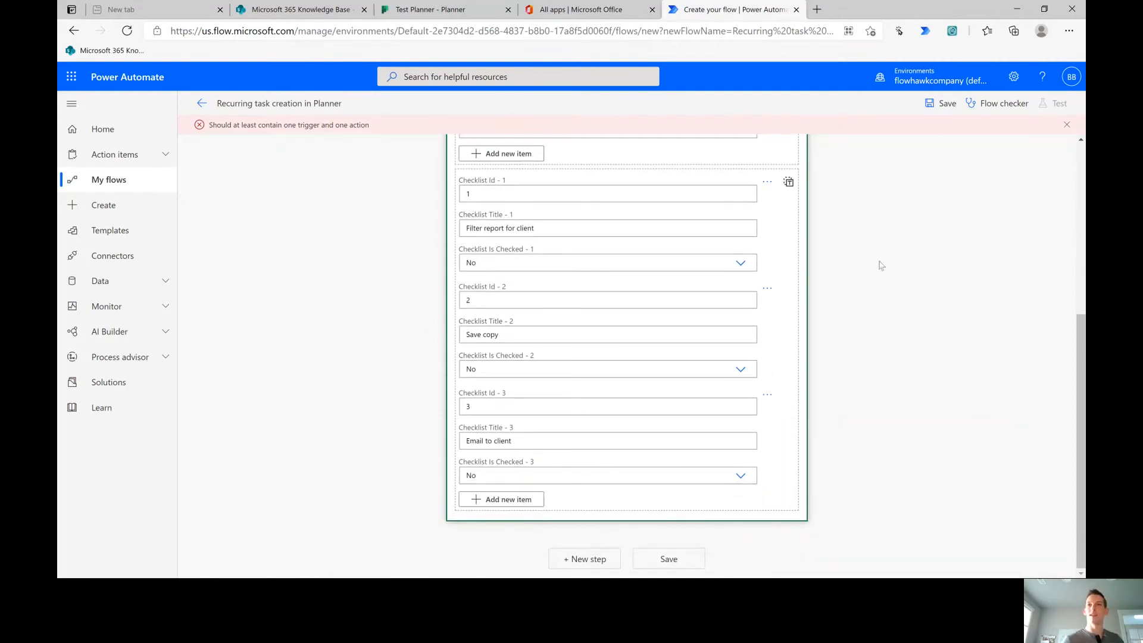
pyautogui.click(941, 105)
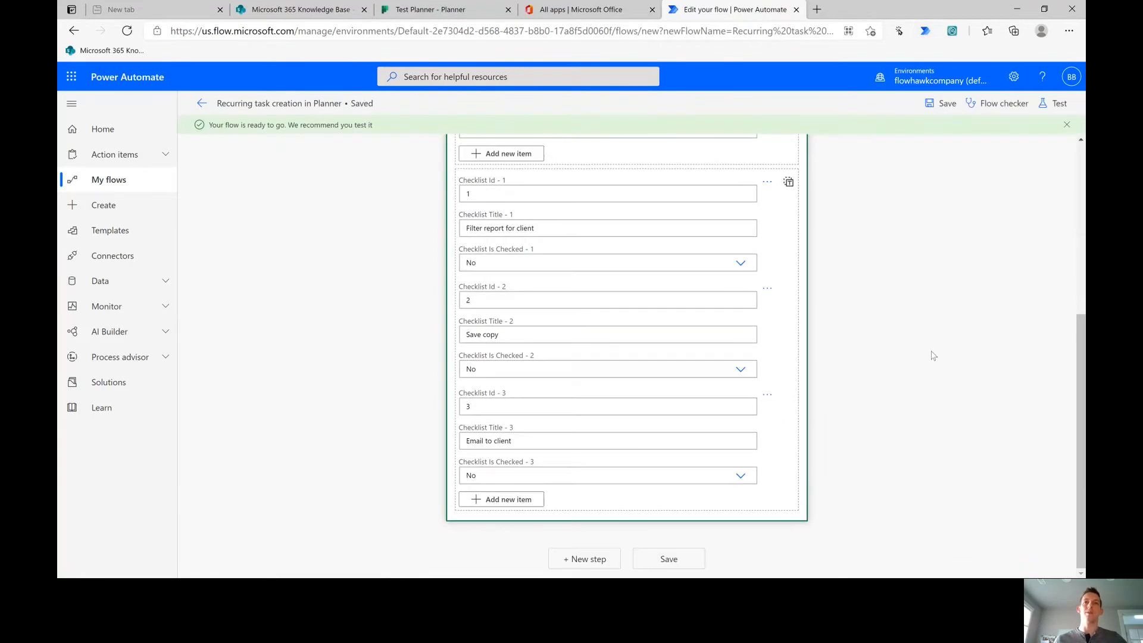
# Close the open task details in Planner, look over the Test Planner board, and return to the flow in Power Automate.
pyautogui.scroll(5, 934, 355)
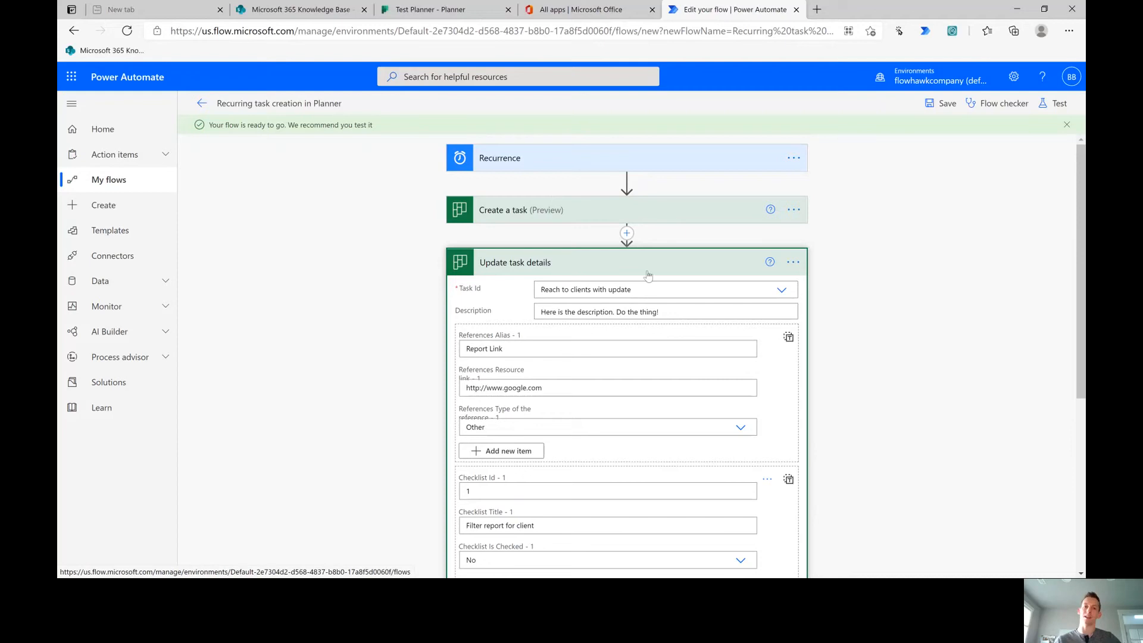
pyautogui.click(426, 10)
pyautogui.click(848, 364)
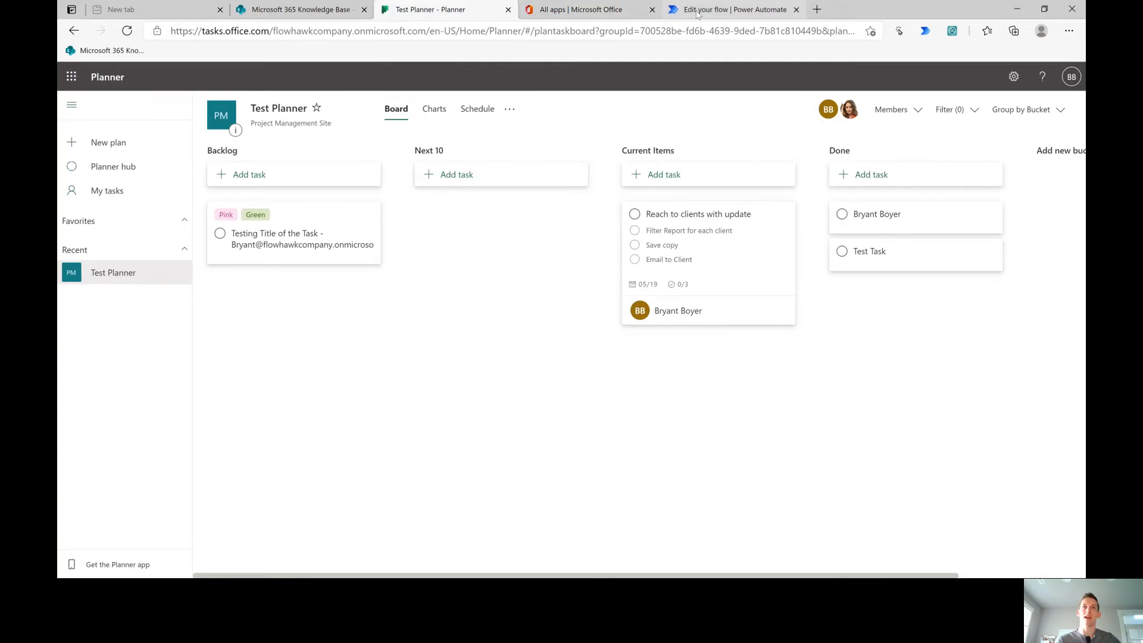
pyautogui.click(669, 12)
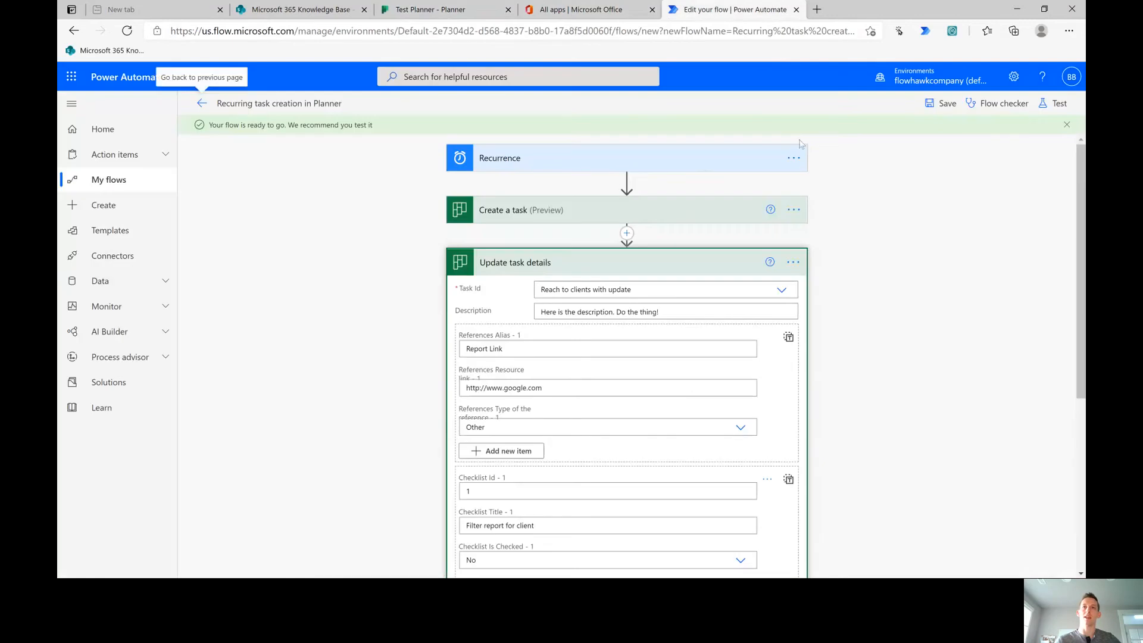
# Test the Recurring task creation in Planner flow manually and open the results of the run.
pyautogui.click(1054, 103)
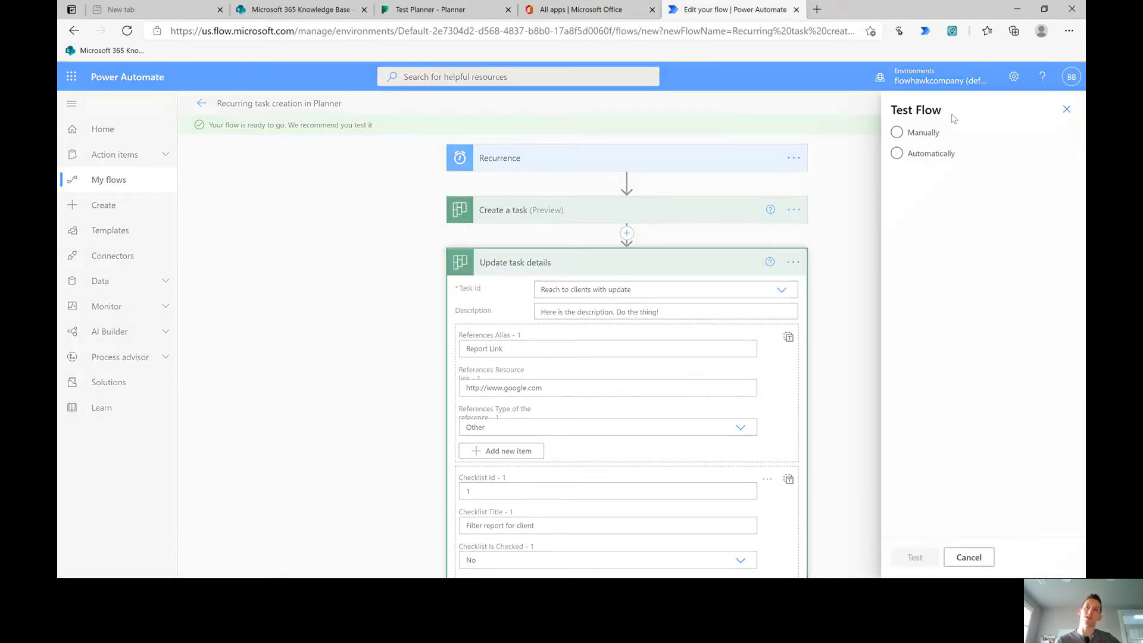
pyautogui.click(925, 136)
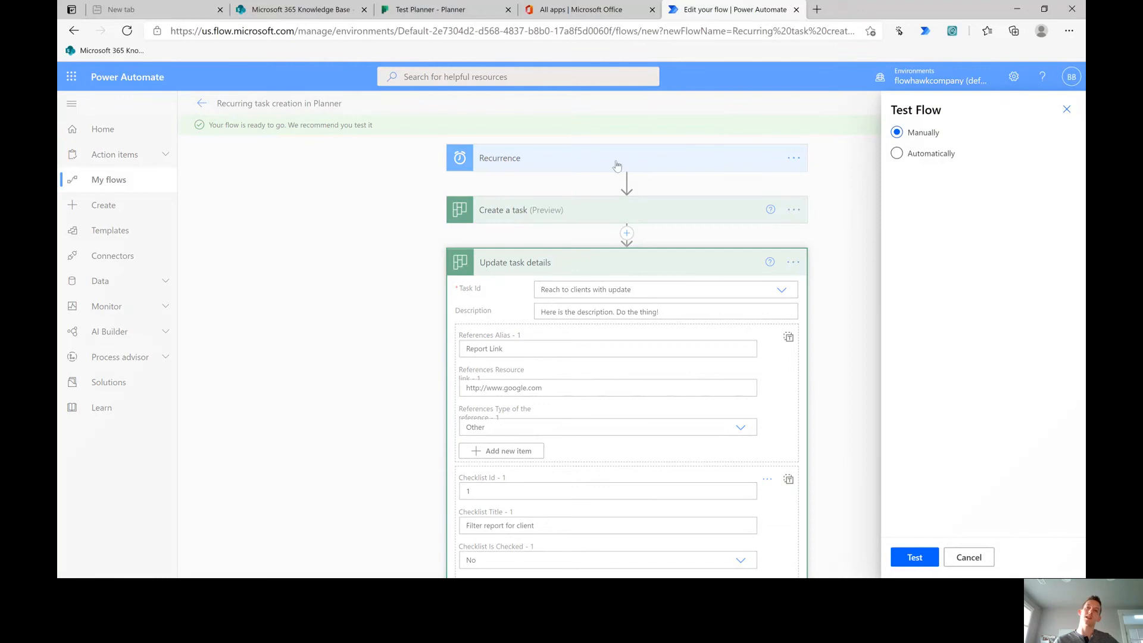
pyautogui.click(916, 558)
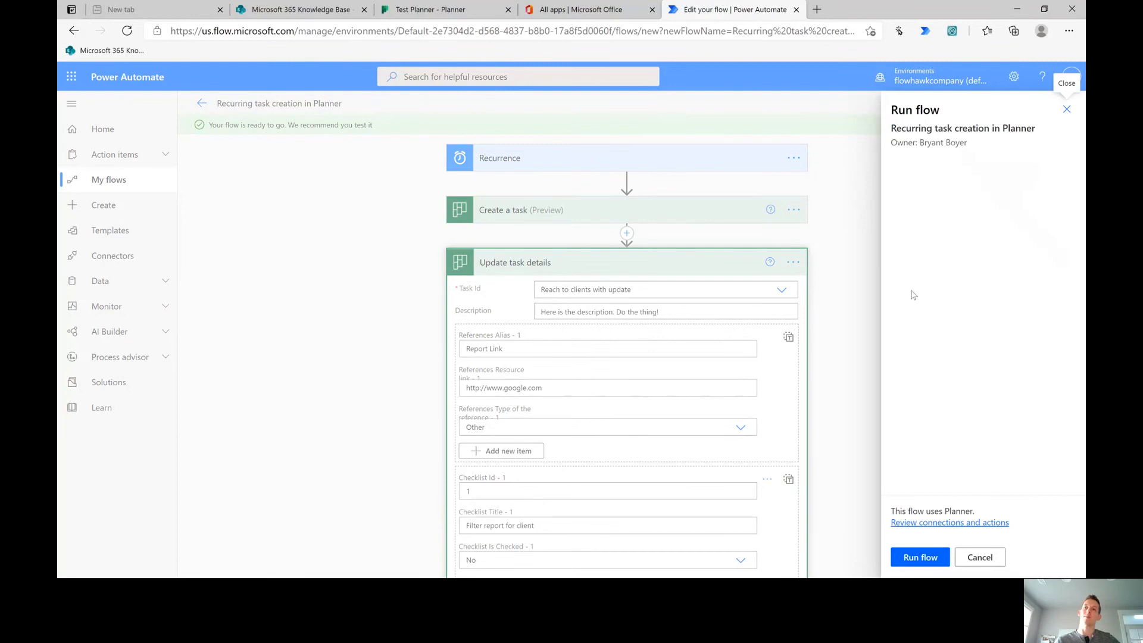
pyautogui.click(914, 560)
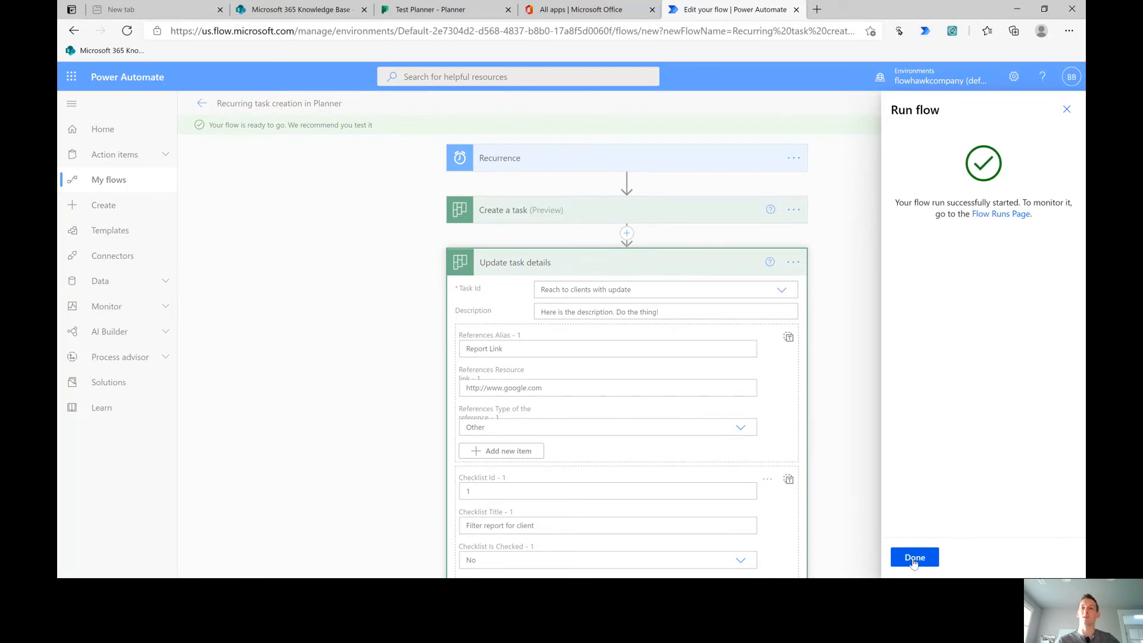
pyautogui.click(915, 559)
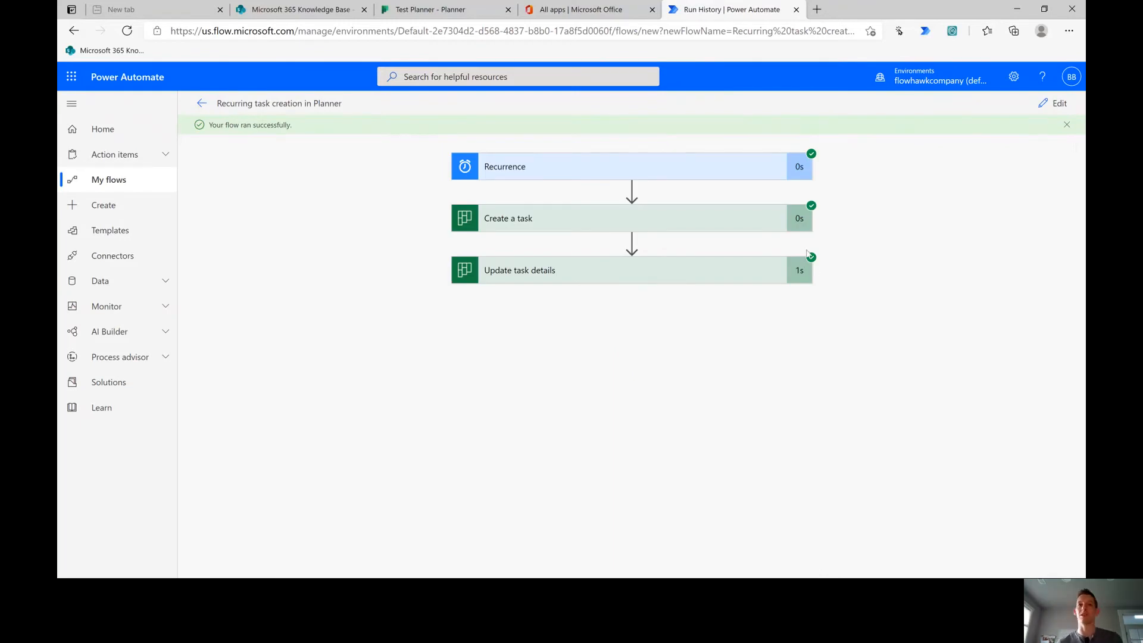
# Switch to Planner, reload the Test Planner board, and check the Reach out to clients with update task's details.
pyautogui.click(438, 10)
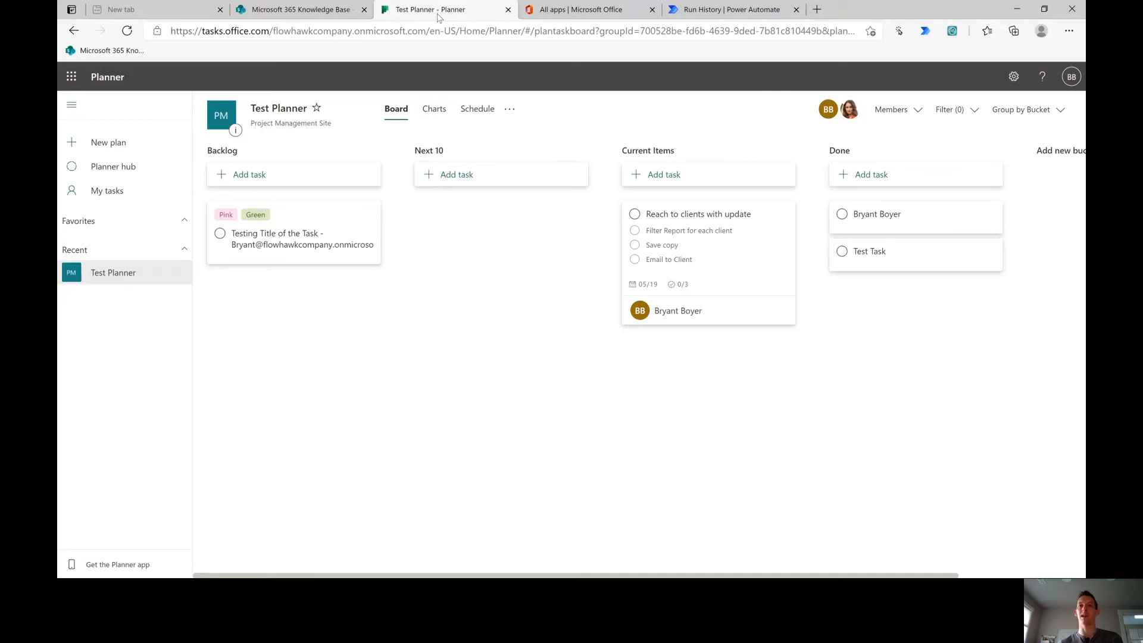
pyautogui.click(123, 32)
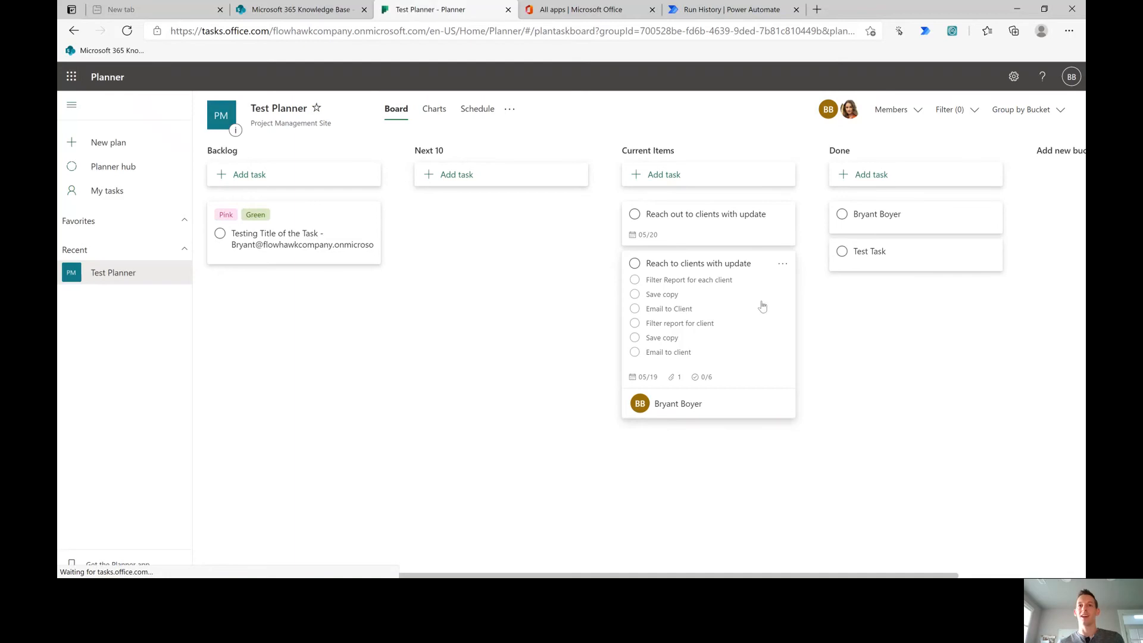
pyautogui.click(710, 236)
pyautogui.click(790, 88)
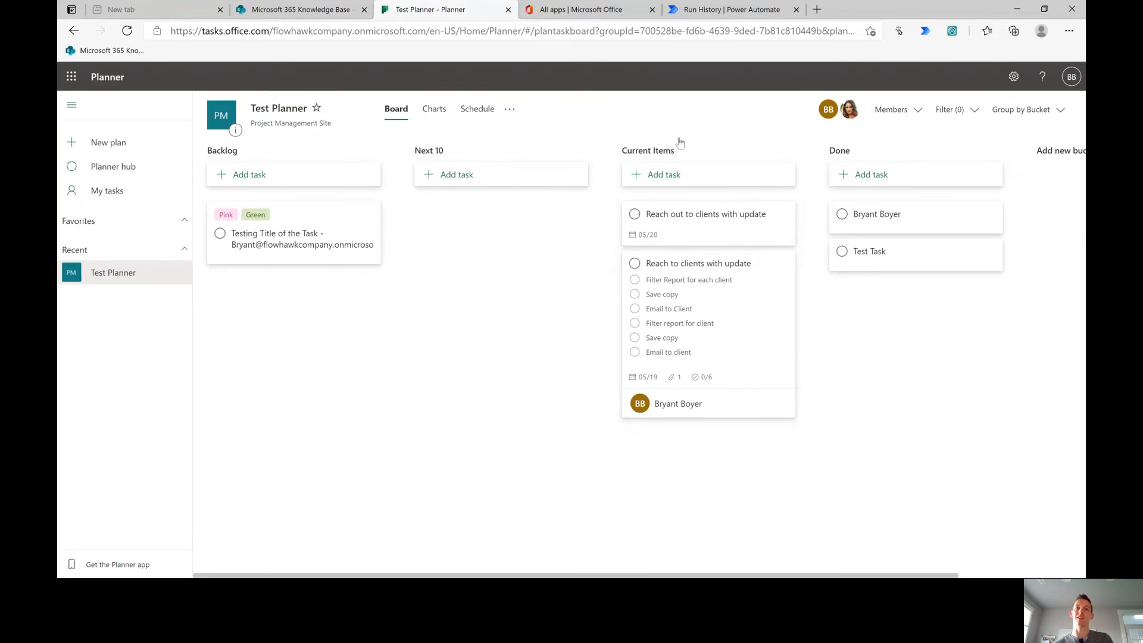
# Edit the flow in Power Automate, replace the Update task details Task Id with the Id output of Create a task, and save.
pyautogui.click(731, 10)
pyautogui.click(1054, 103)
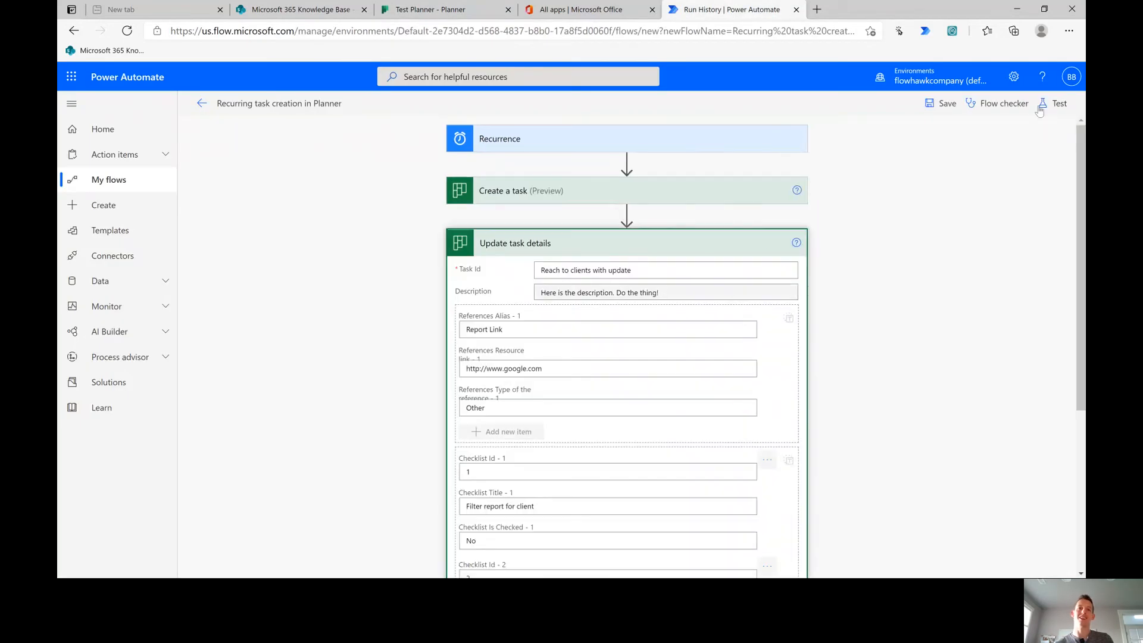
pyautogui.click(663, 272)
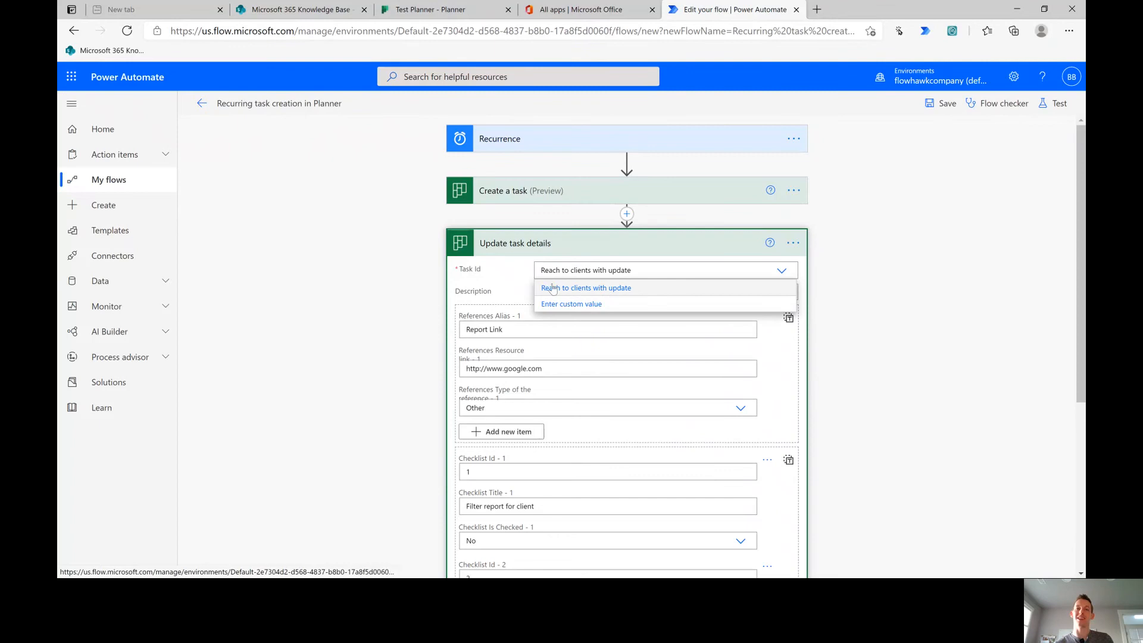
pyautogui.click(572, 304)
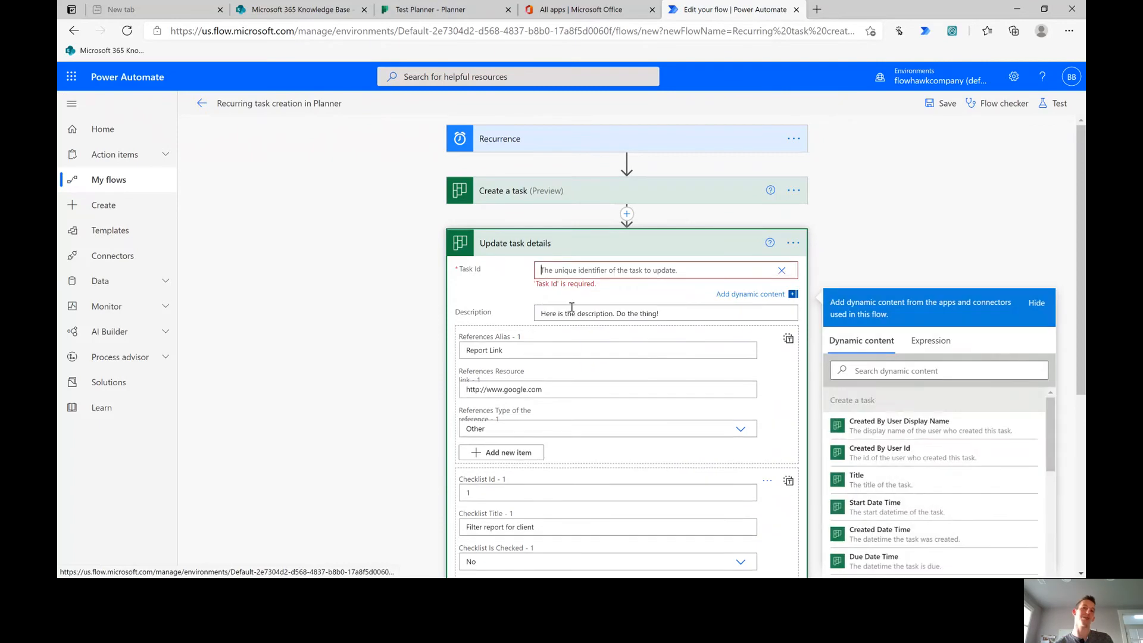
pyautogui.scroll(-3, 904, 435)
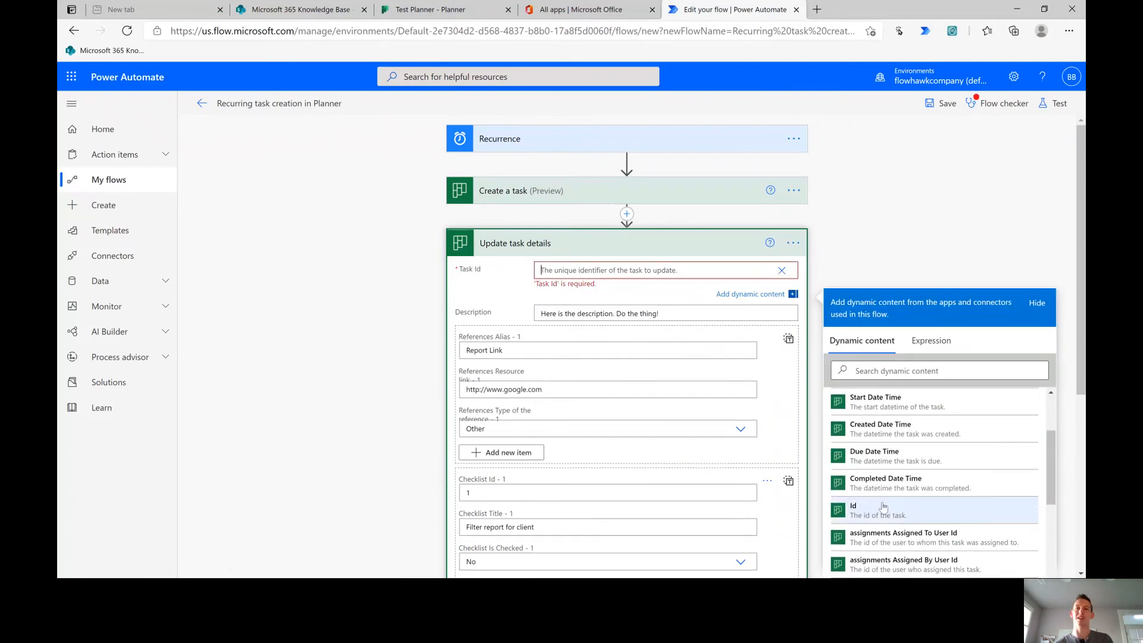
pyautogui.click(867, 518)
pyautogui.click(884, 245)
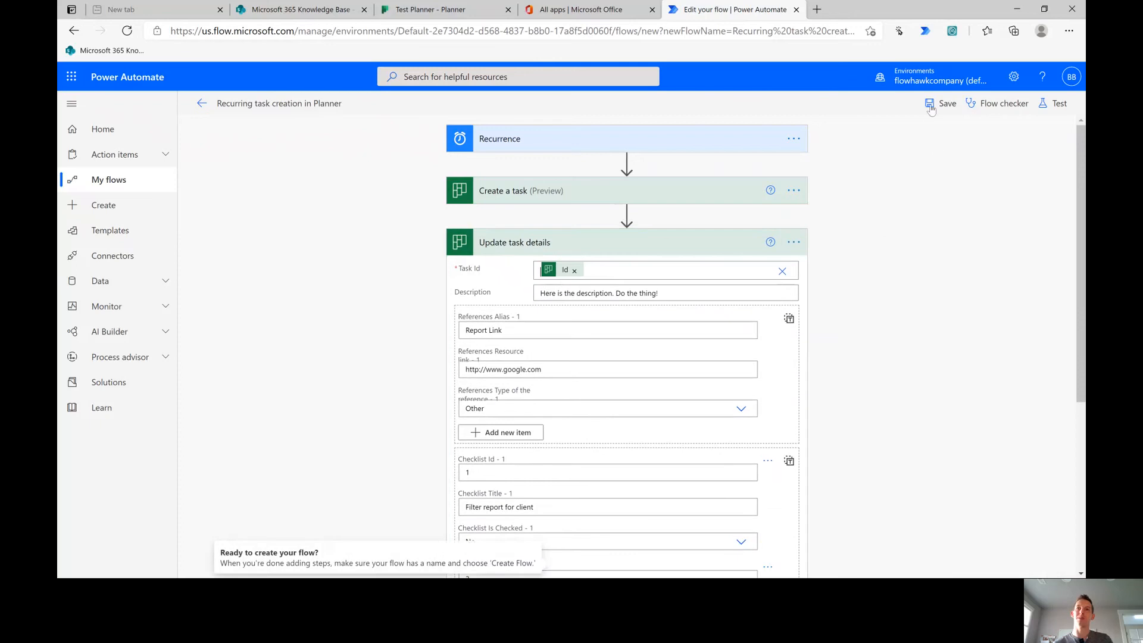
pyautogui.click(942, 103)
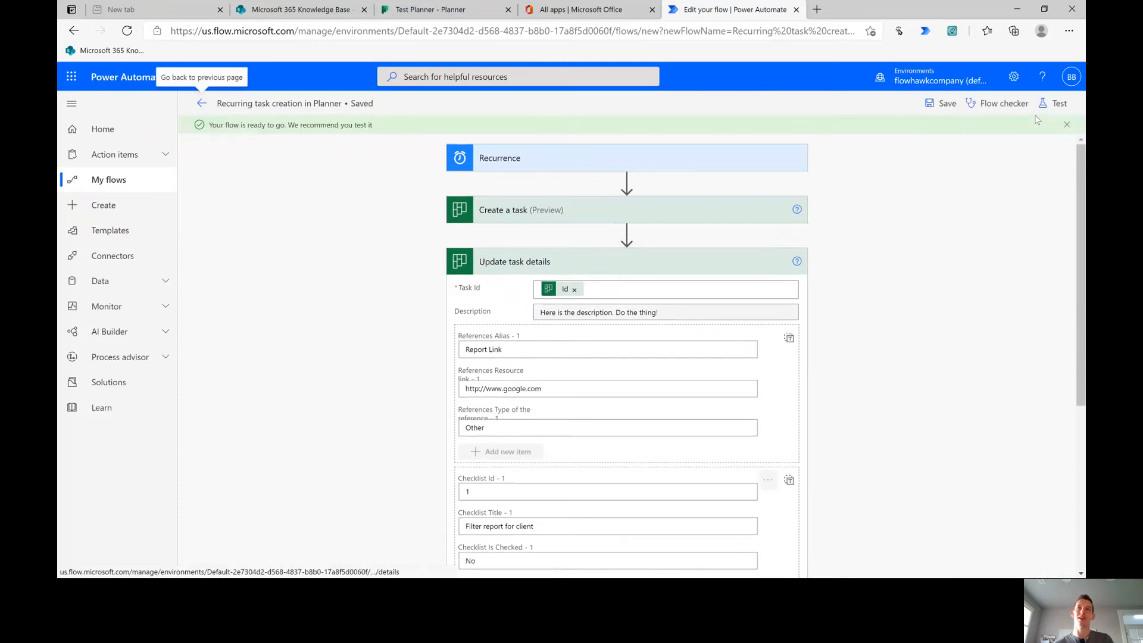
# Run the edited flow again as a manual test and switch to the Test Planner board in Planner.
pyautogui.click(1054, 104)
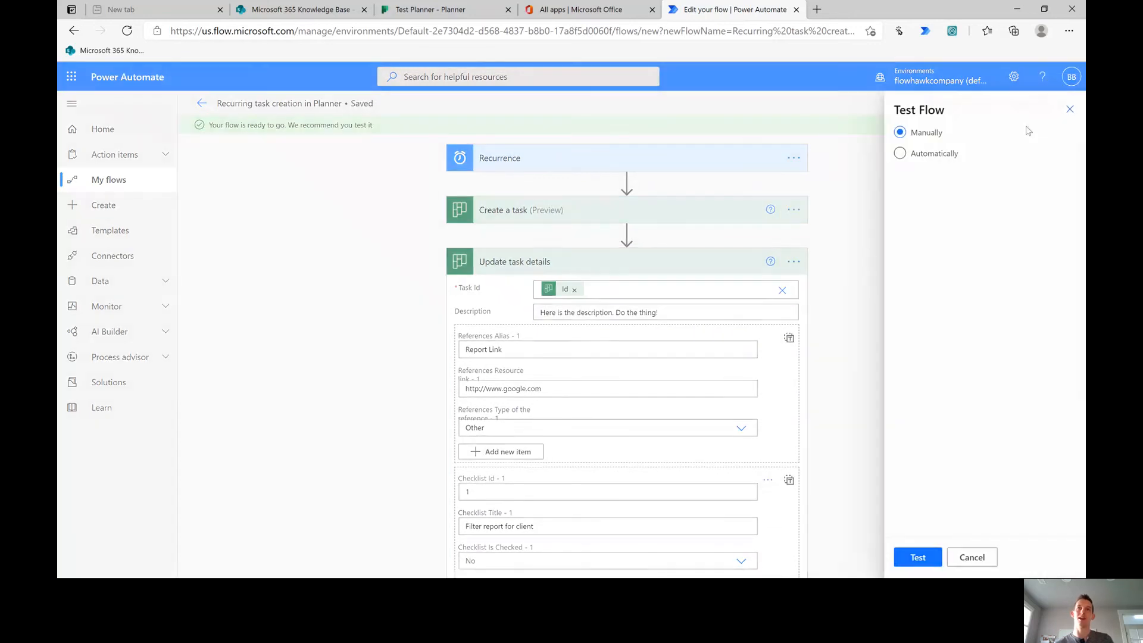
pyautogui.click(917, 563)
pyautogui.click(929, 566)
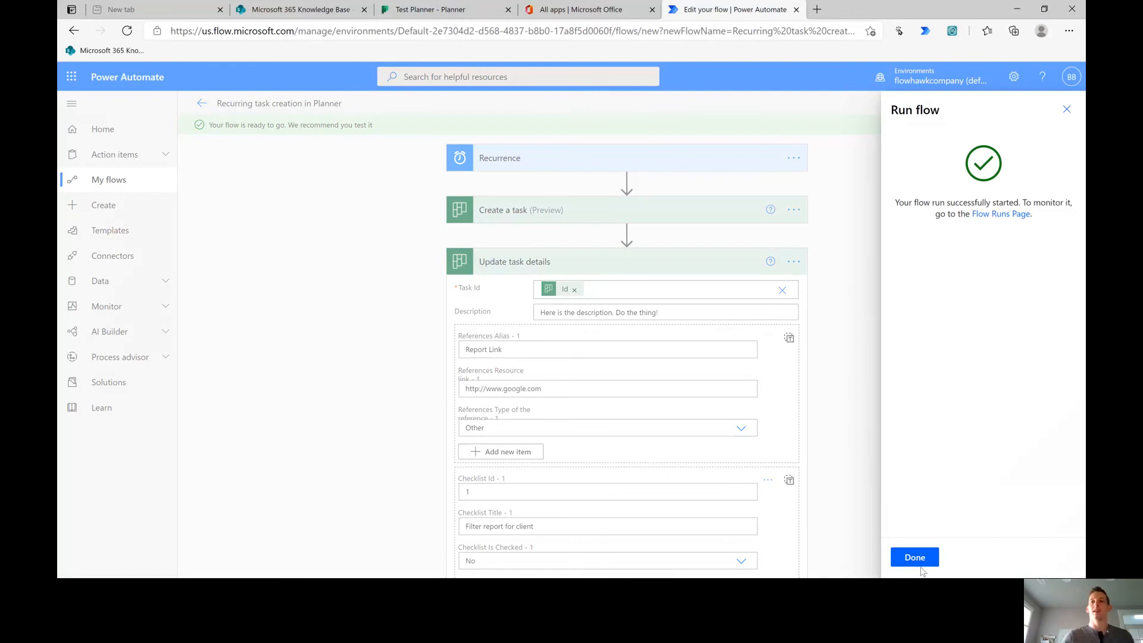
pyautogui.click(915, 558)
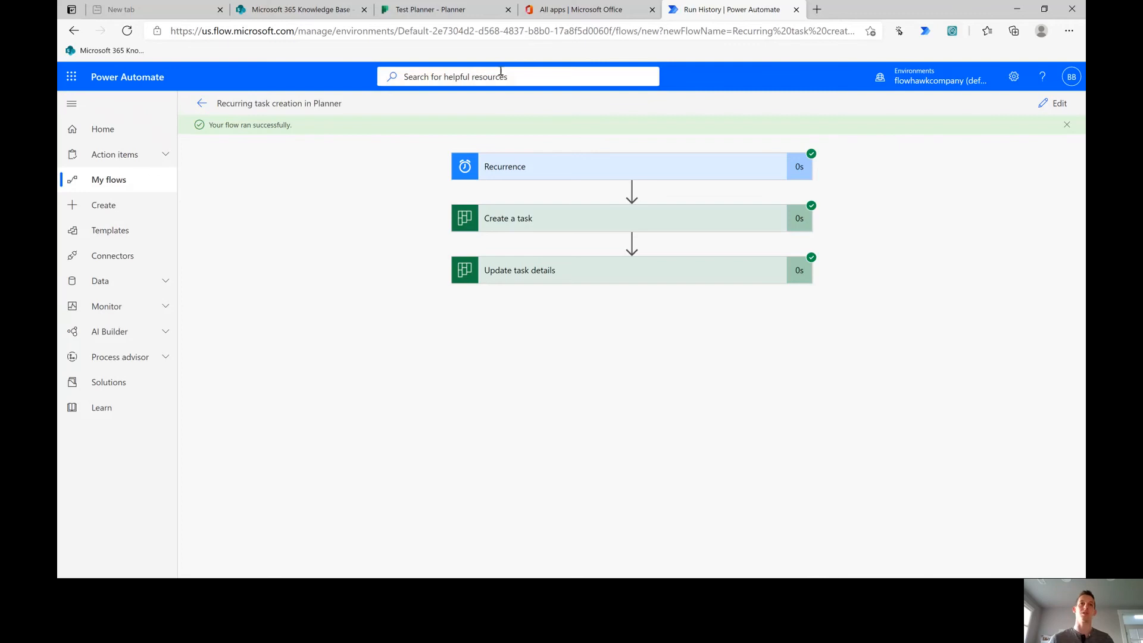
pyautogui.click(437, 9)
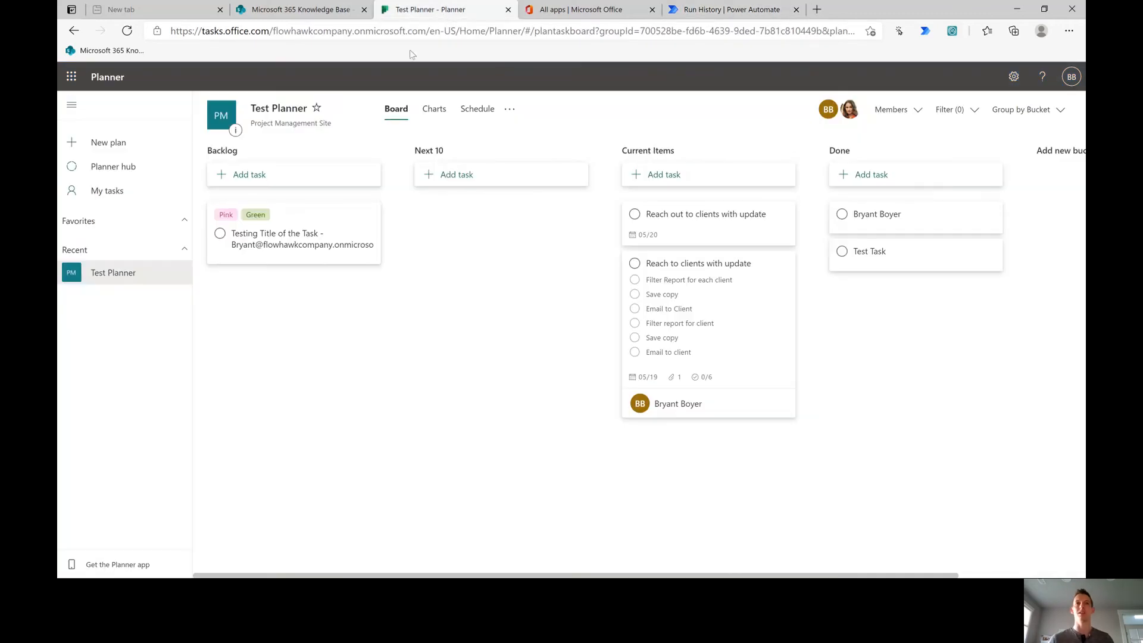
# Return to the Test Planner board and reload it to bring in the task created by the latest run.
pyautogui.click(110, 50)
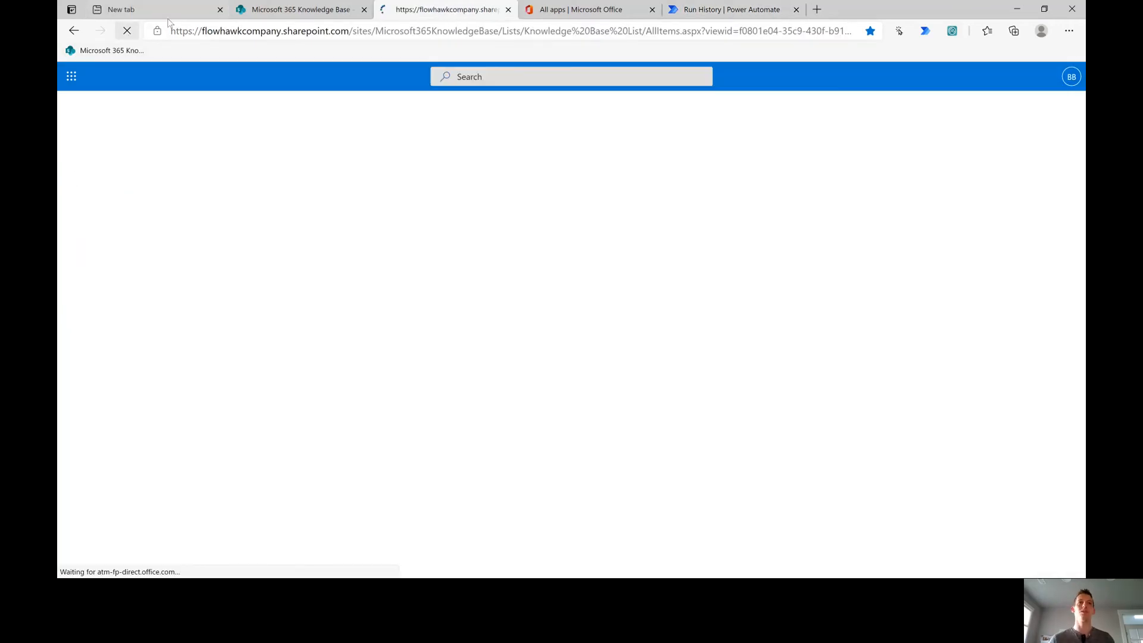
pyautogui.click(72, 33)
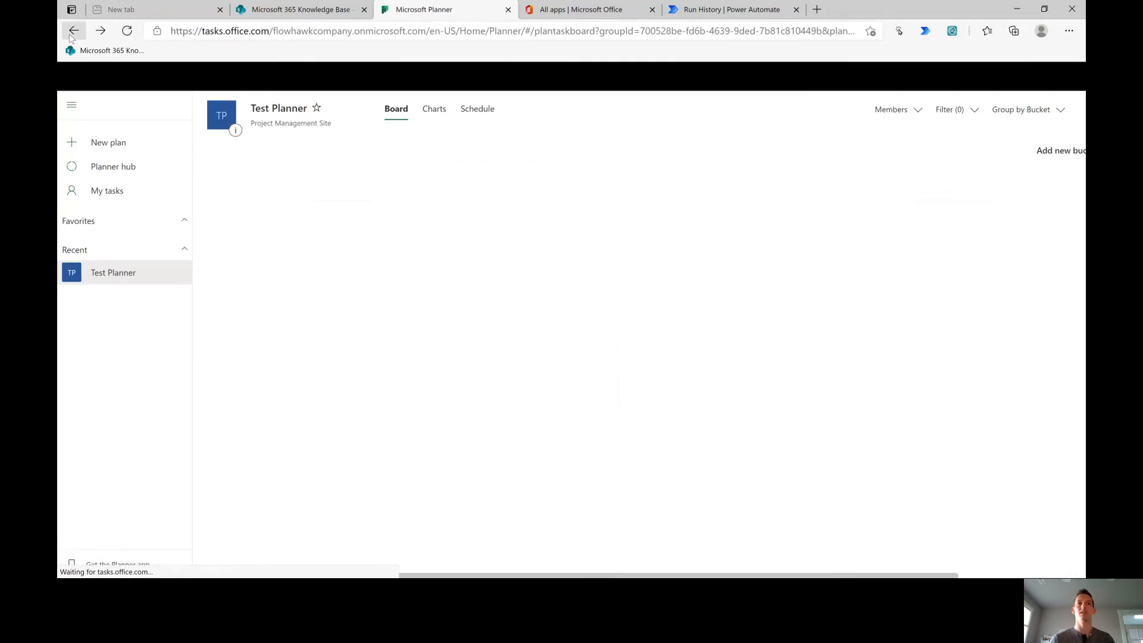
pyautogui.click(129, 33)
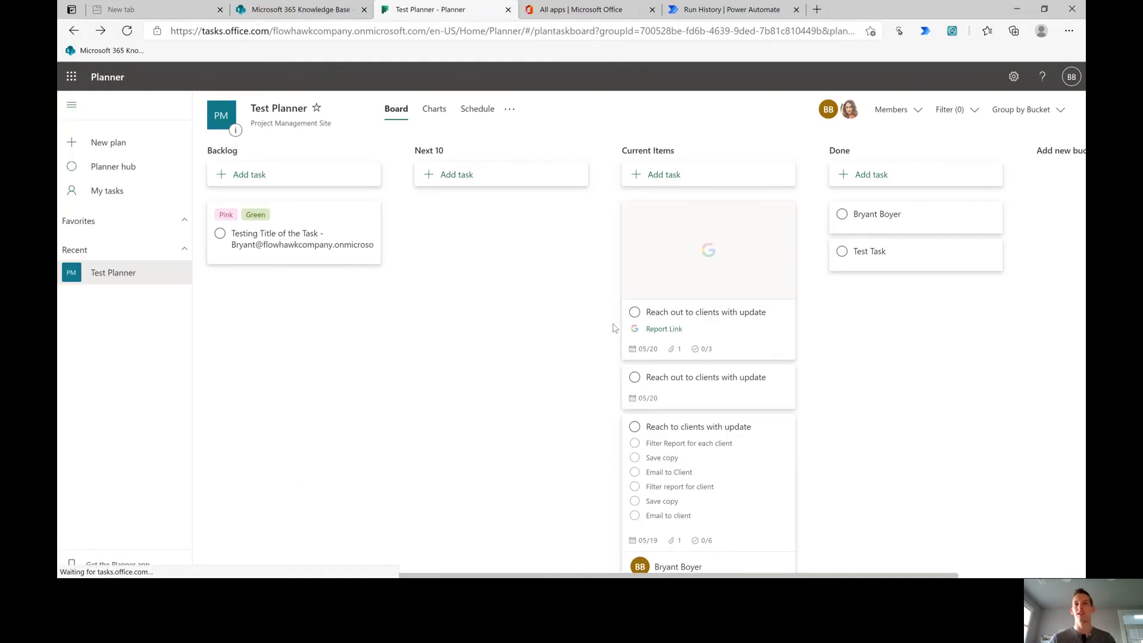
# Open the new Reach out to clients with update task that has the Report Link and show its checklist on the card.
pyautogui.click(776, 345)
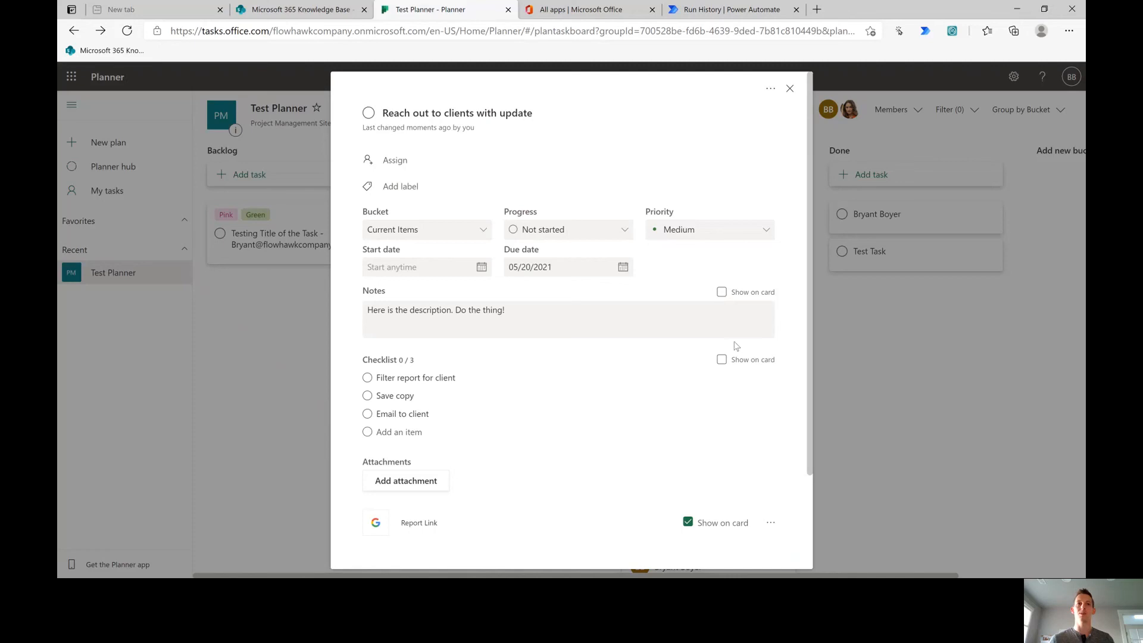
pyautogui.scroll(-3, 476, 379)
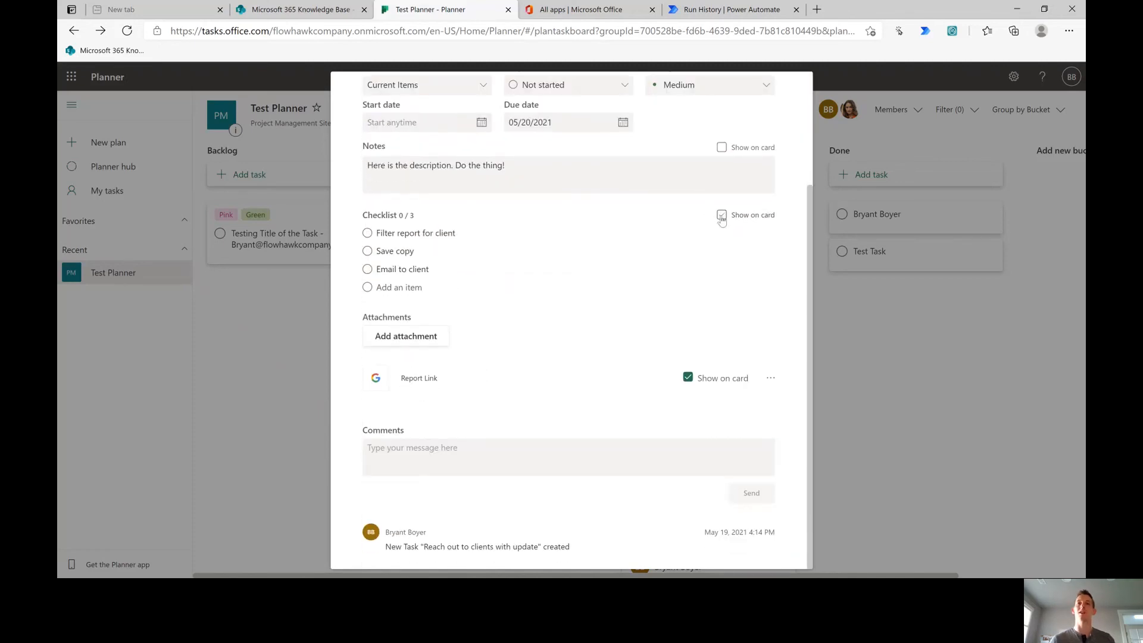
pyautogui.click(721, 213)
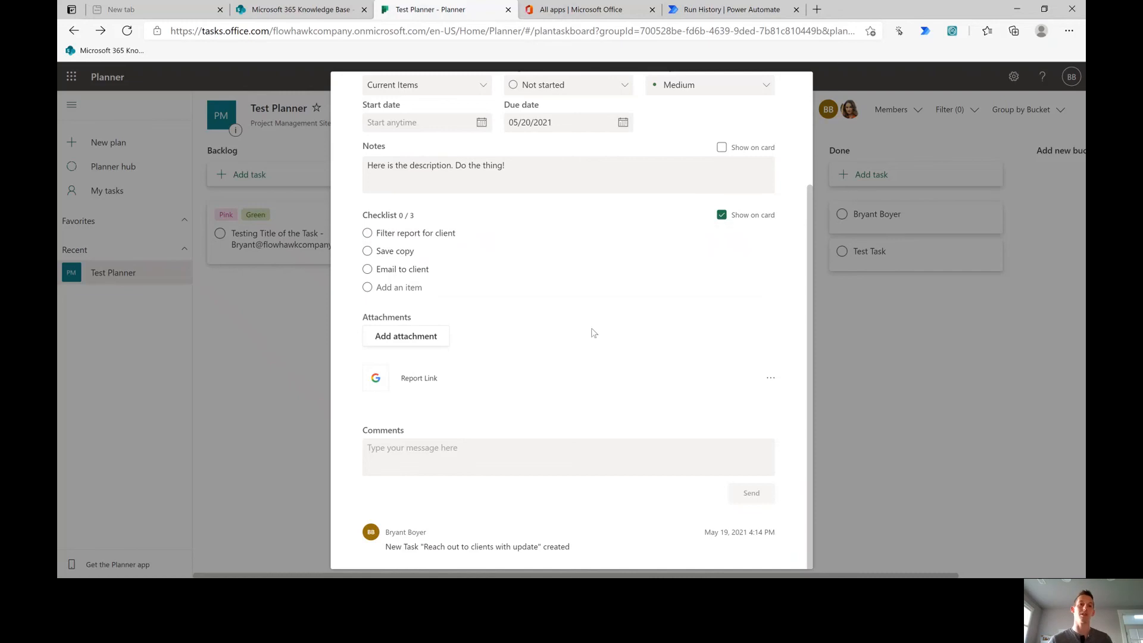
# Test the task's Report Link attachment, close the page it opens, and check the due date in the calendar.
pyautogui.click(419, 379)
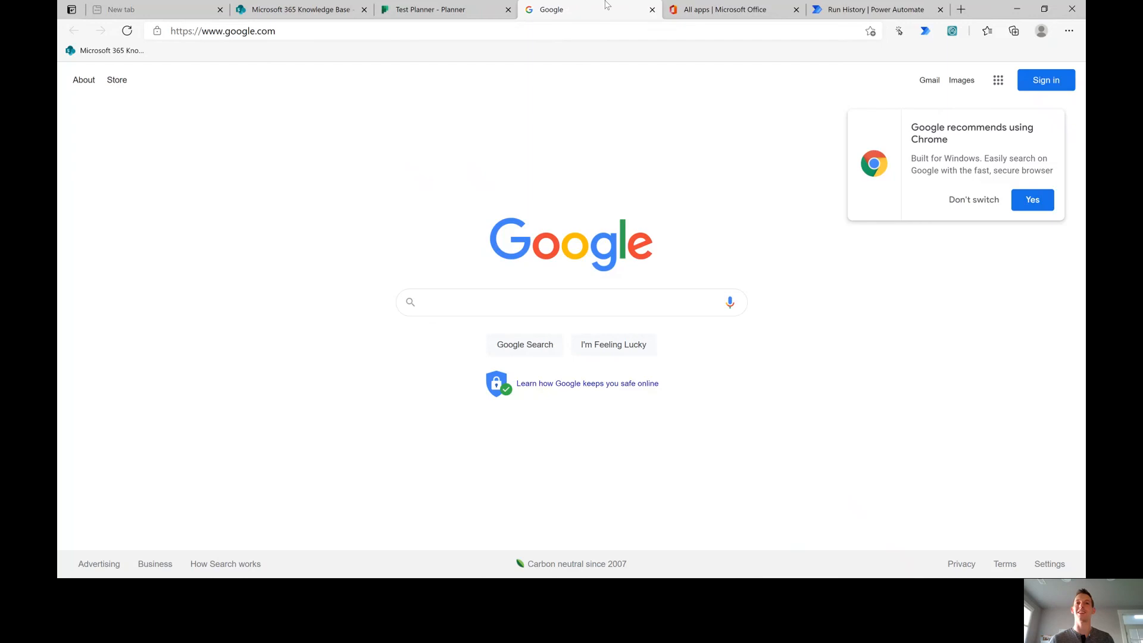
pyautogui.click(652, 10)
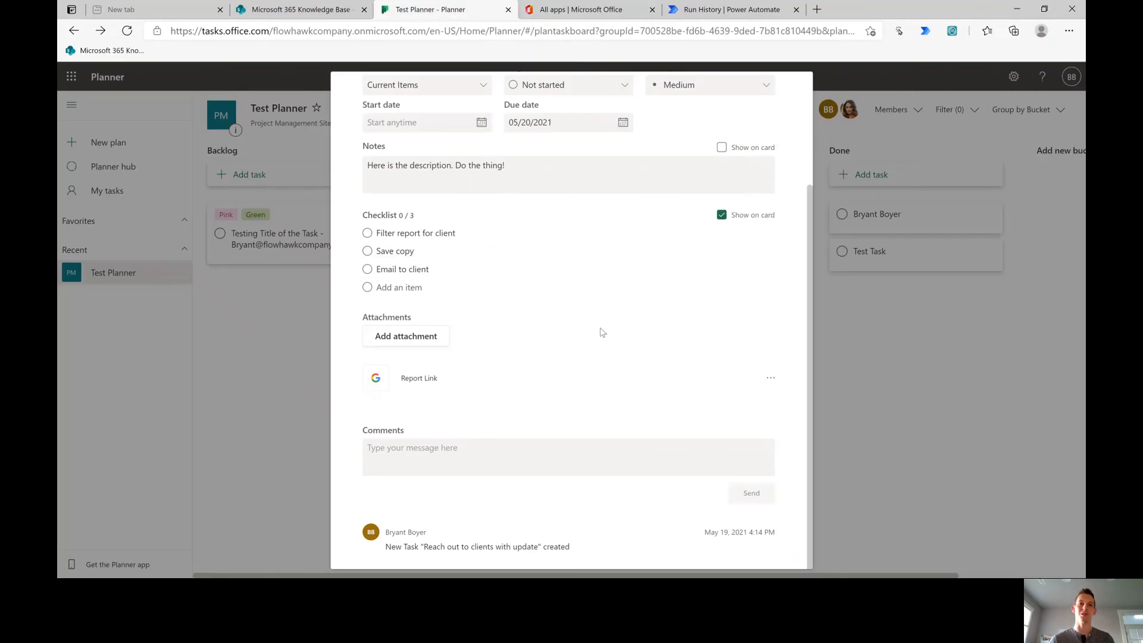
pyautogui.scroll(3, 583, 373)
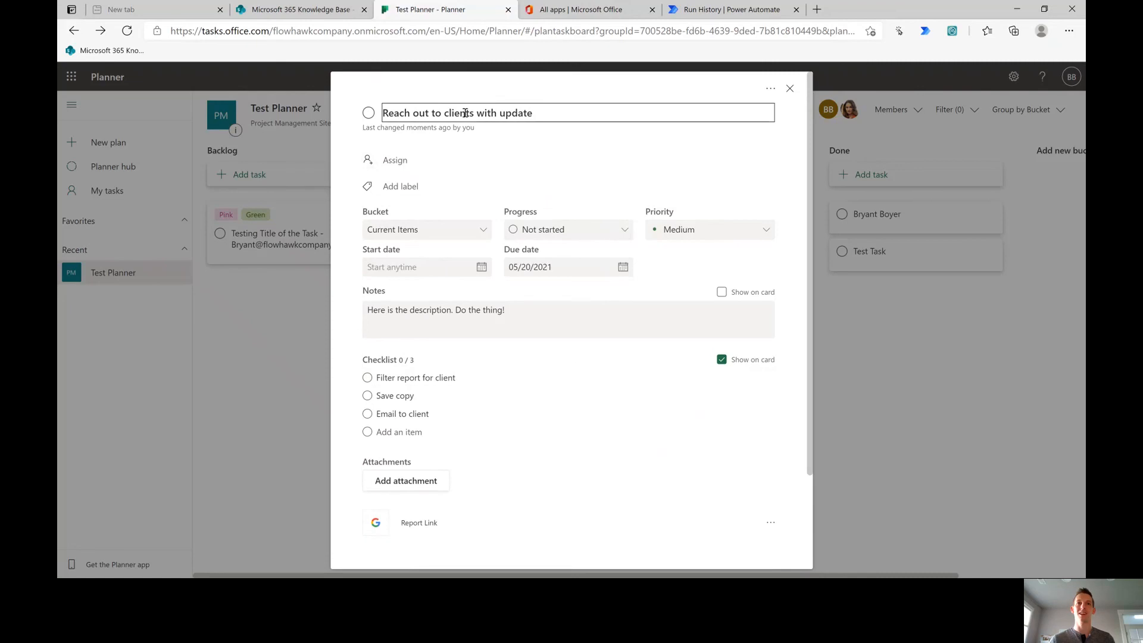
pyautogui.moveTo(554, 267); pyautogui.dragTo(502, 271)
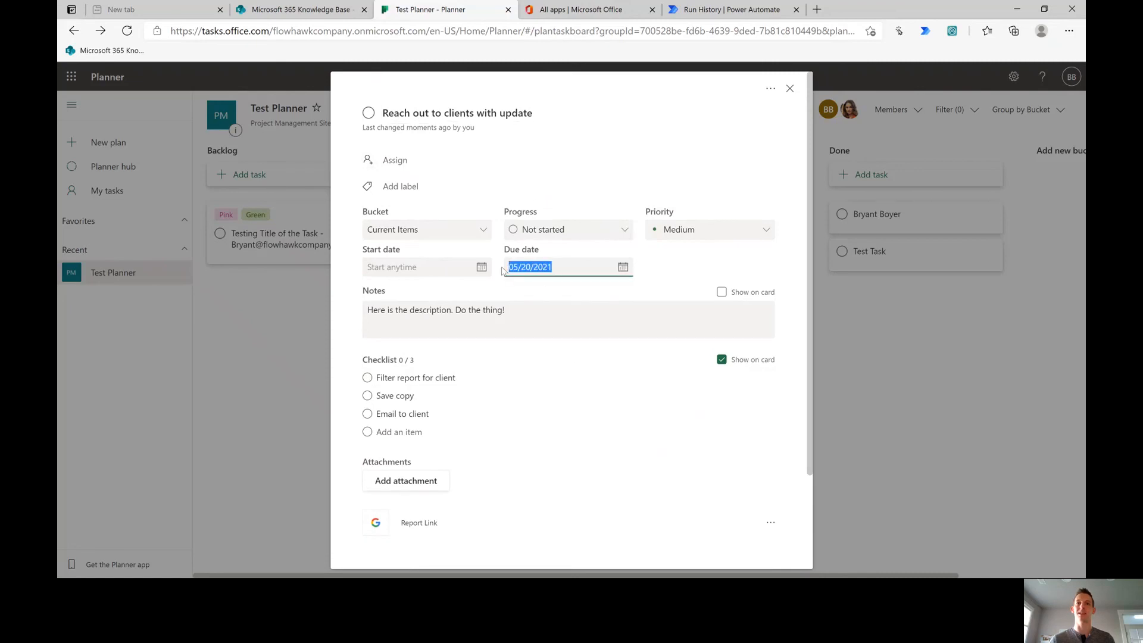
pyautogui.click(624, 268)
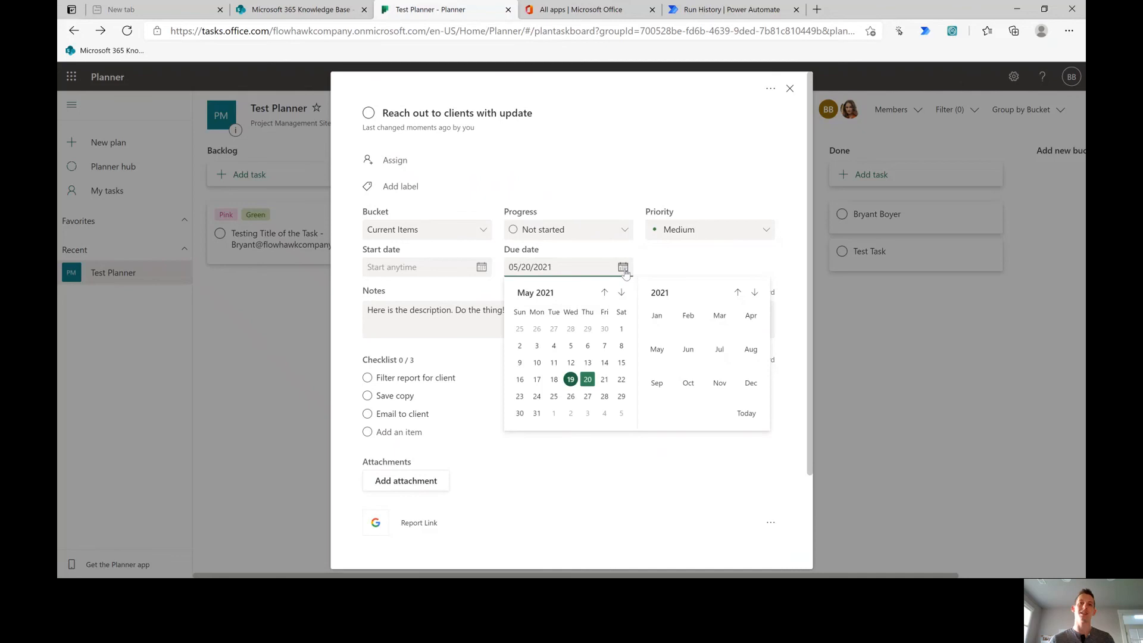
pyautogui.click(623, 268)
pyautogui.click(588, 265)
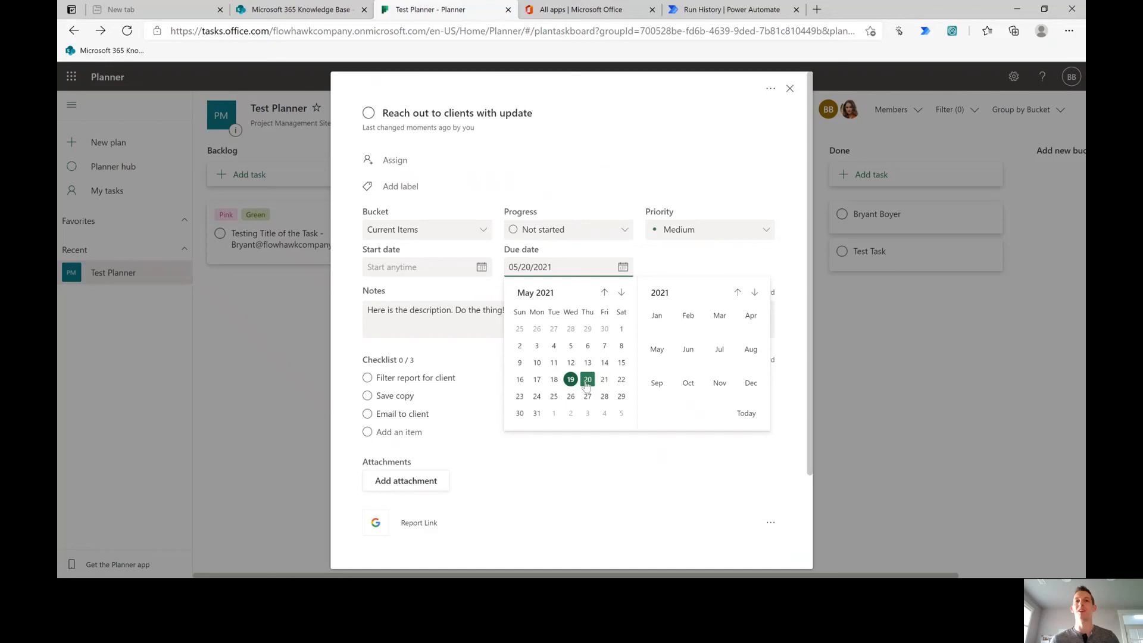
pyautogui.click(668, 267)
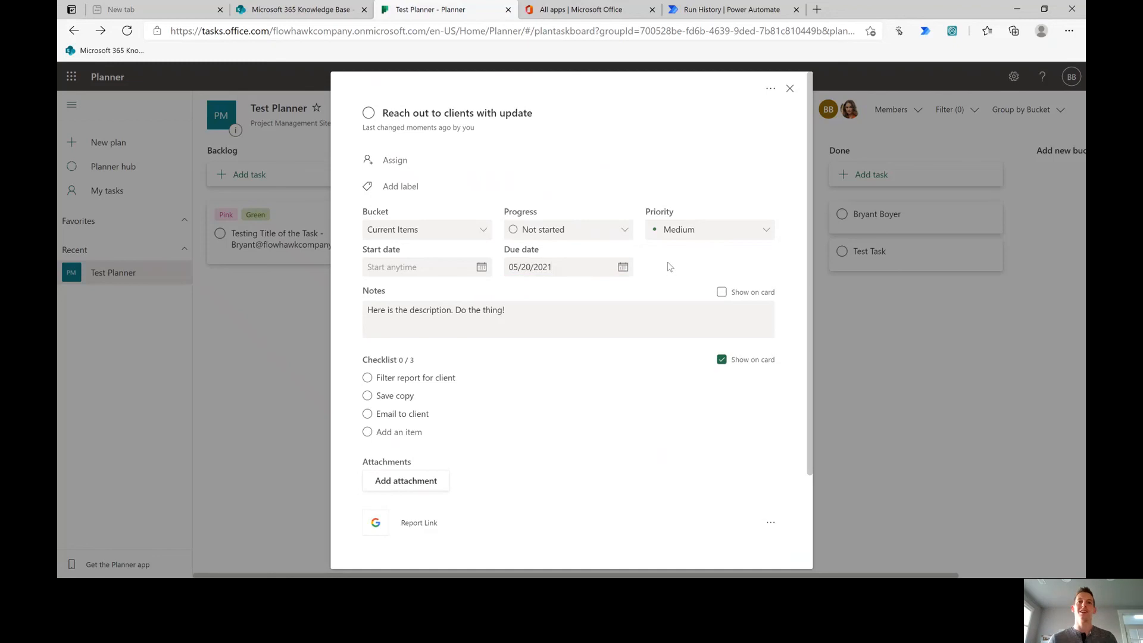
pyautogui.scroll(-3, 668, 266)
pyautogui.scroll(3, 668, 266)
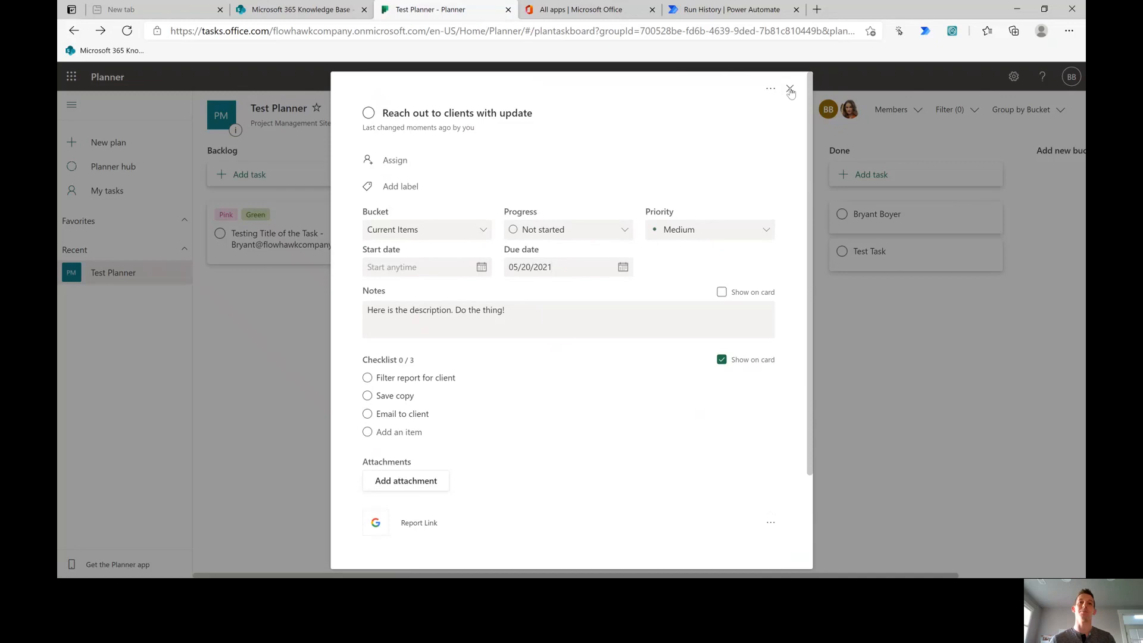
# Close the task details and mark the Reach out to clients with update task with the three-item checklist as complete.
pyautogui.click(791, 89)
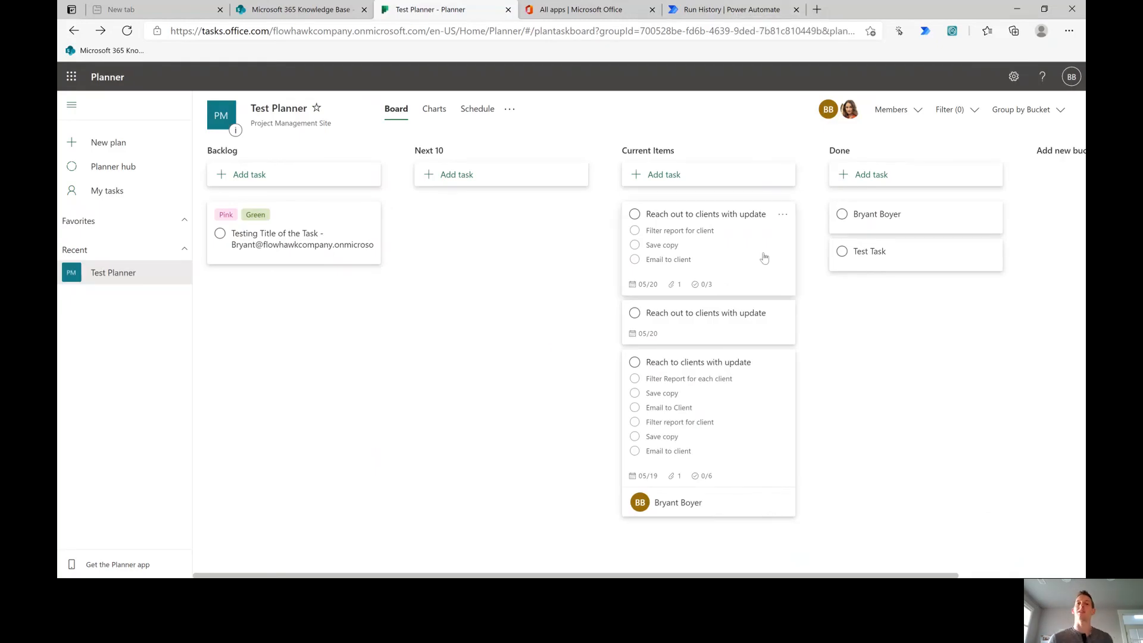
pyautogui.click(635, 215)
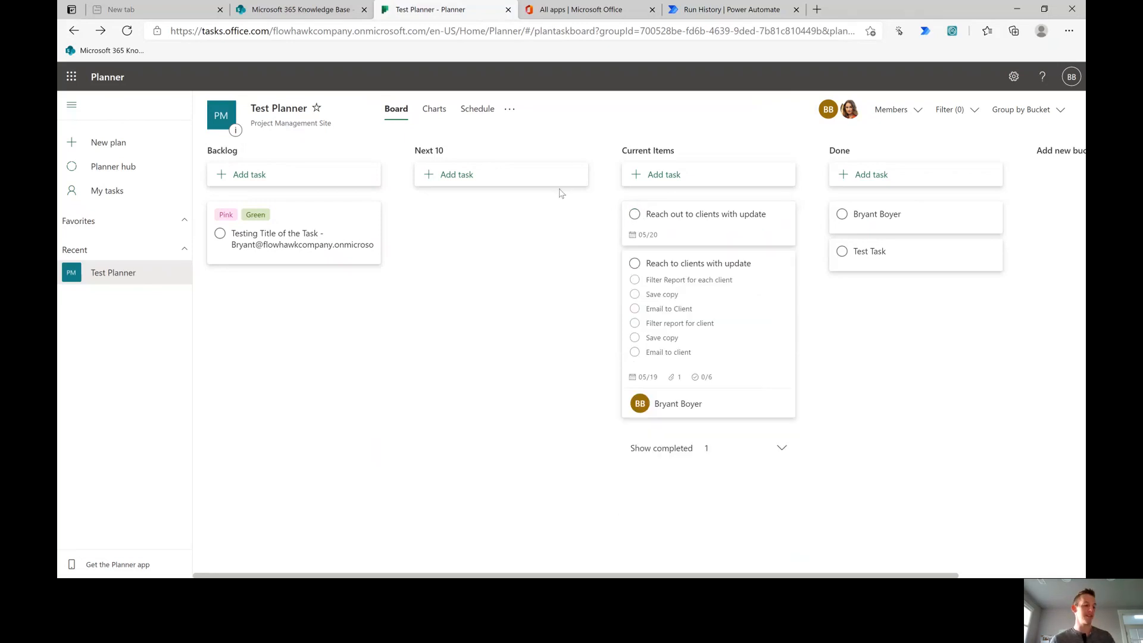